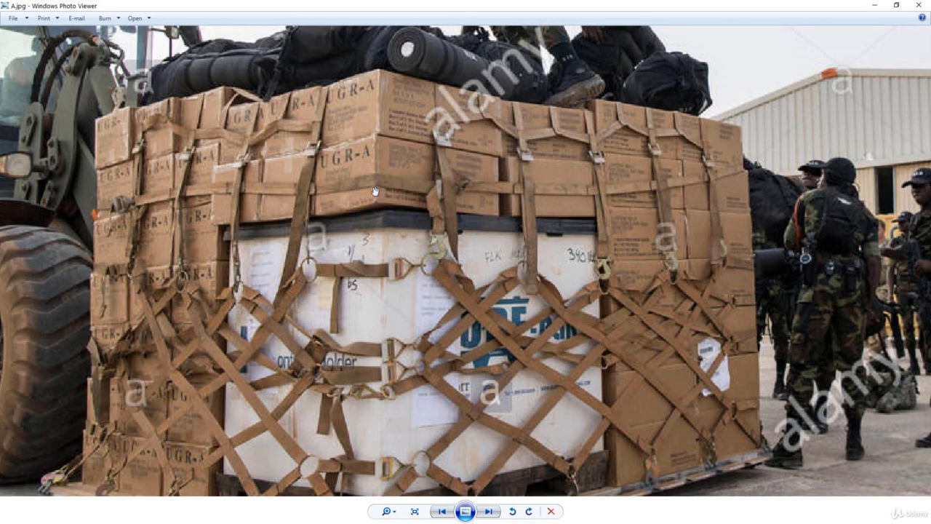
Examine the strapped UGR-A cartons on the pallet in the reference photo A.jpg up close.
{"action": "scroll", "coordinate": [375, 200], "scroll_direction": "up", "scroll_amount": 4}
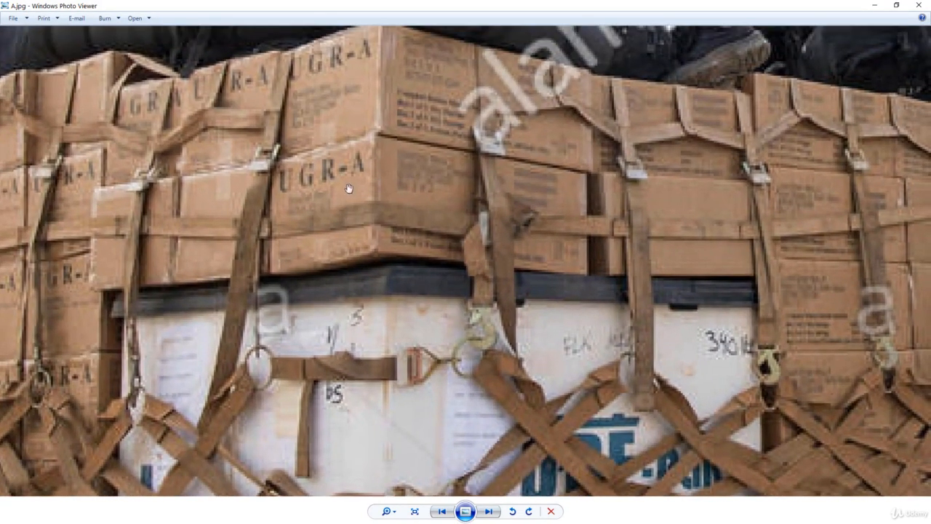
{"action": "scroll", "coordinate": [322, 211], "scroll_direction": "down", "scroll_amount": 4}
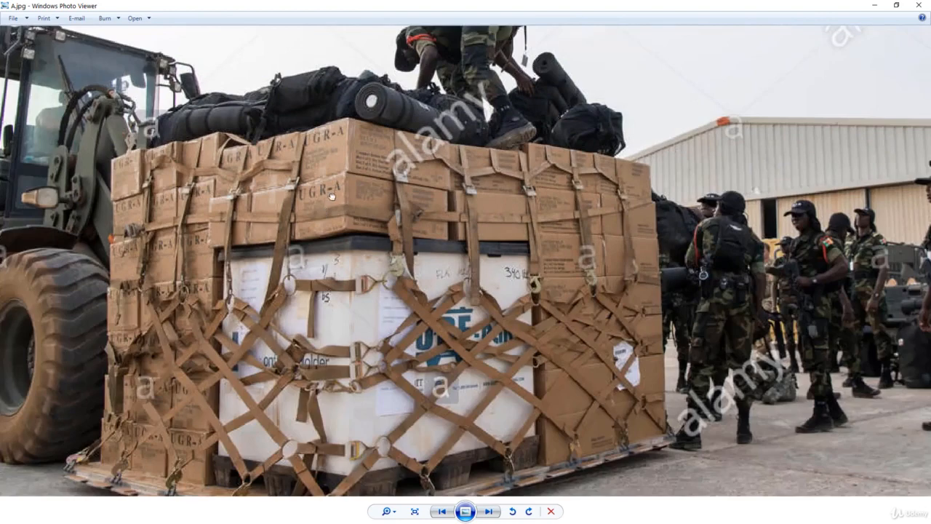
{"action": "left_click_drag", "start_coordinate": [330, 196], "coordinate": [355, 162]}
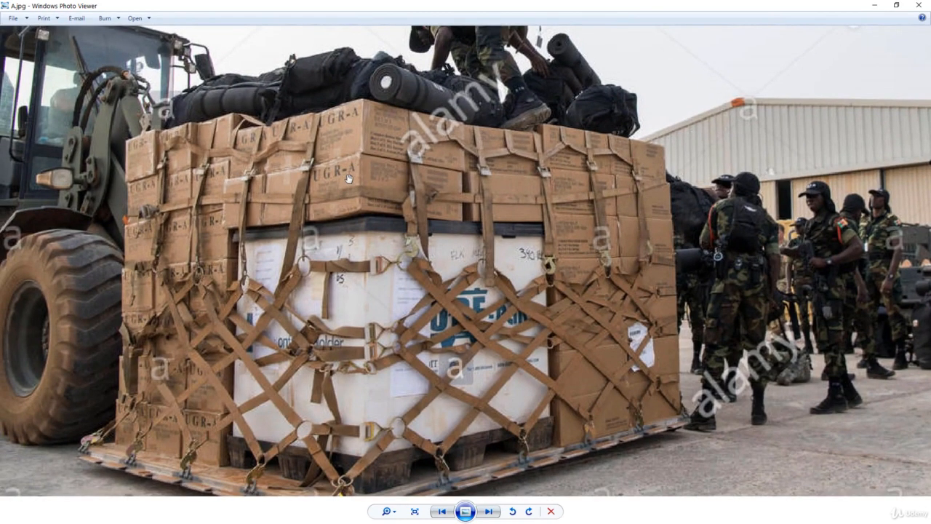
{"action": "scroll", "coordinate": [354, 178], "scroll_direction": "up", "scroll_amount": 3}
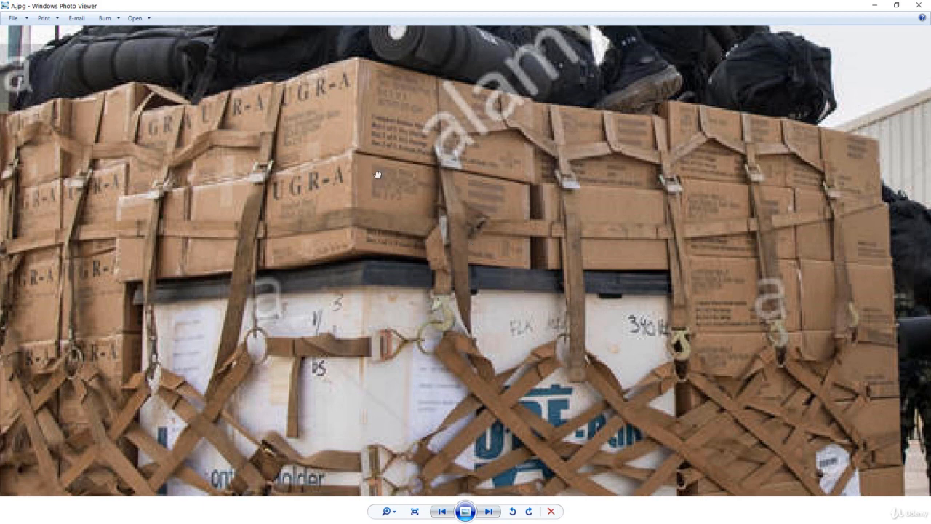
{"action": "left_click_drag", "start_coordinate": [377, 174], "coordinate": [382, 194]}
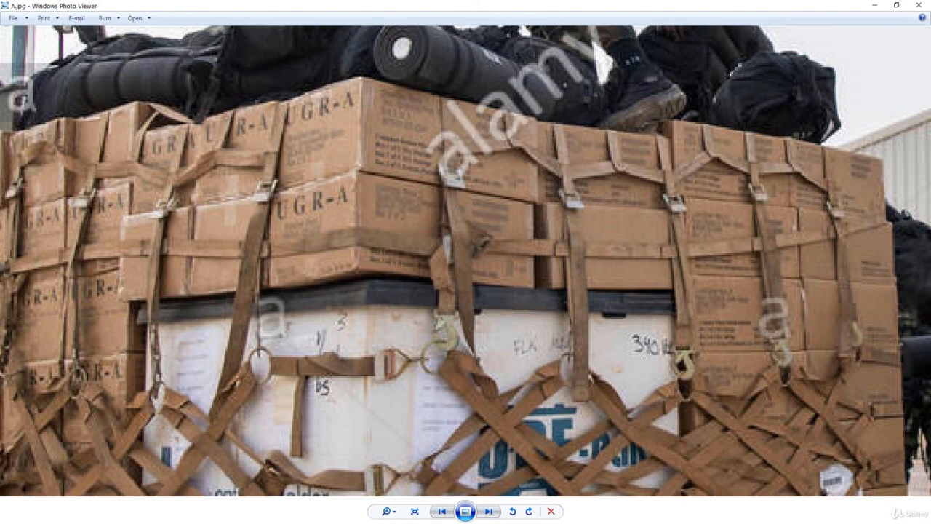
Examine the tape, worn edges, printed symbols and labels on the "Packing List Enclosed" box photo.
{"action": "key", "text": "Right"}
{"action": "scroll", "coordinate": [436, 145], "scroll_direction": "up", "scroll_amount": 1}
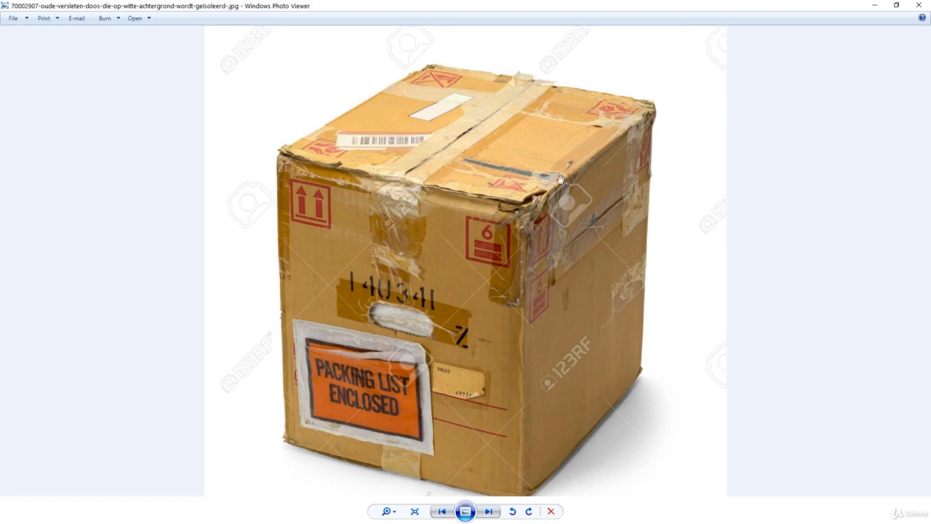
{"action": "left_click_drag", "start_coordinate": [397, 275], "coordinate": [360, 325]}
{"action": "scroll", "coordinate": [389, 306], "scroll_direction": "up", "scroll_amount": 3}
{"action": "left_click_drag", "start_coordinate": [365, 142], "coordinate": [378, 228]}
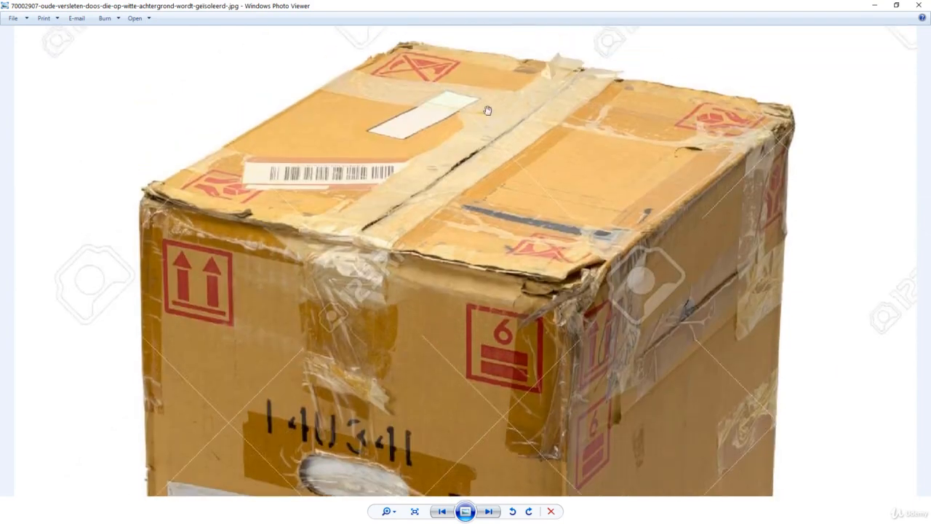
{"action": "left_click_drag", "start_coordinate": [571, 346], "coordinate": [579, 305]}
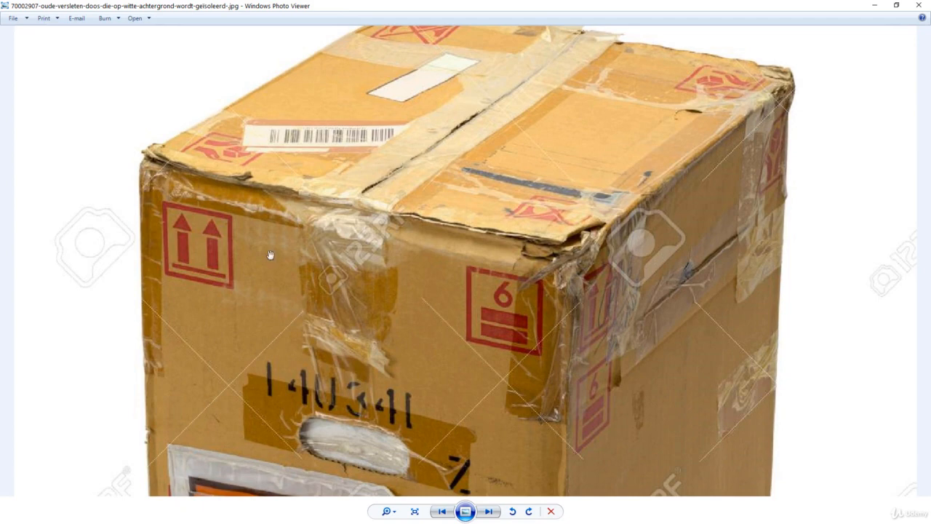
{"action": "left_click_drag", "start_coordinate": [330, 247], "coordinate": [333, 156]}
{"action": "scroll", "coordinate": [448, 127], "scroll_direction": "down", "scroll_amount": 5}
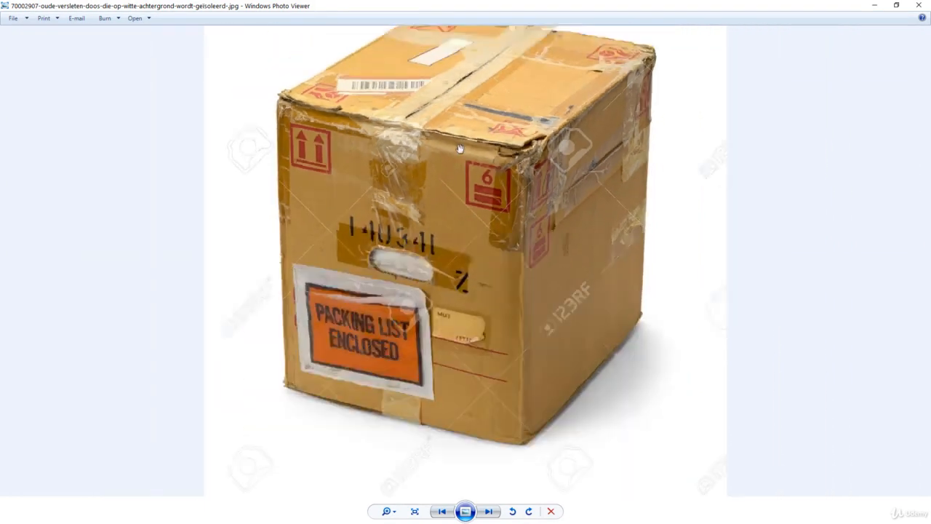
Browse the other worn cardboard box reference photos and come back to the "Packing List Enclosed" box.
{"action": "key", "text": "Right"}
{"action": "key", "text": "Right"}
{"action": "key", "text": "Right"}
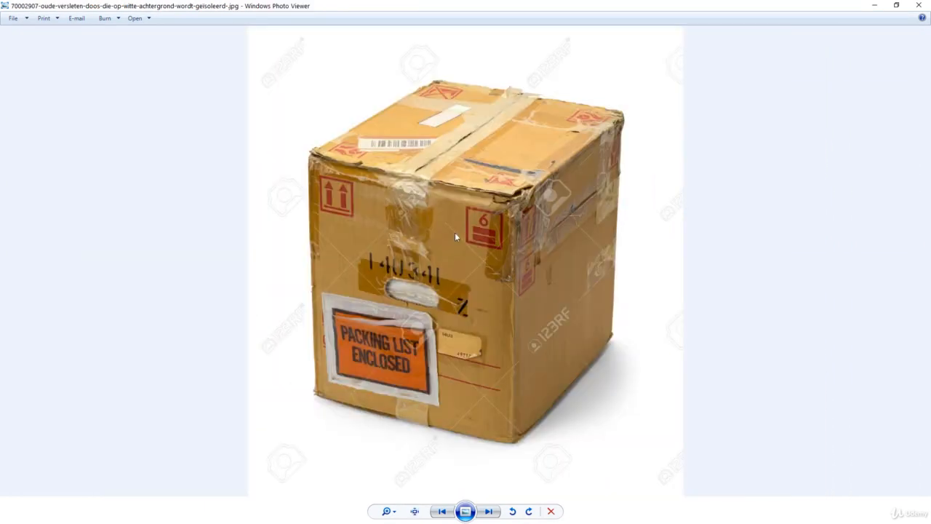
{"action": "key", "text": "Right"}
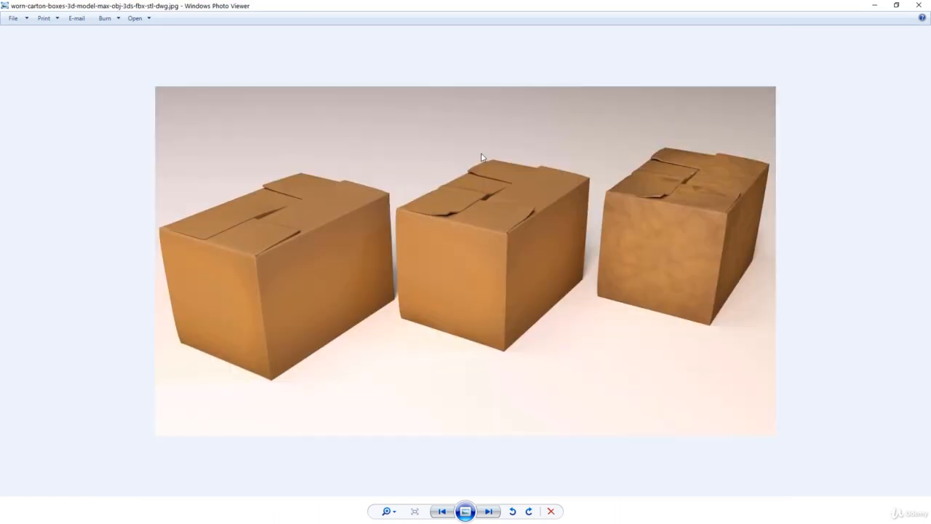
{"action": "key", "text": "Right"}
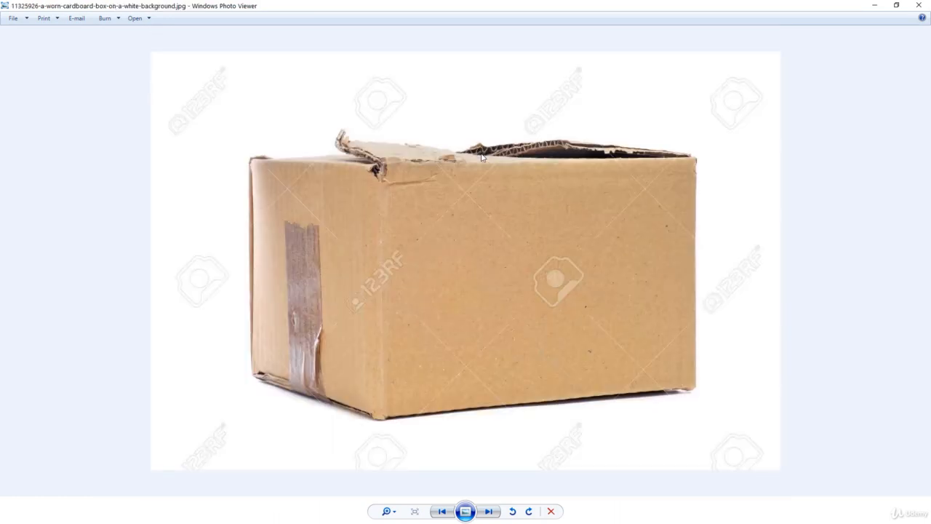
{"action": "key", "text": "Right"}
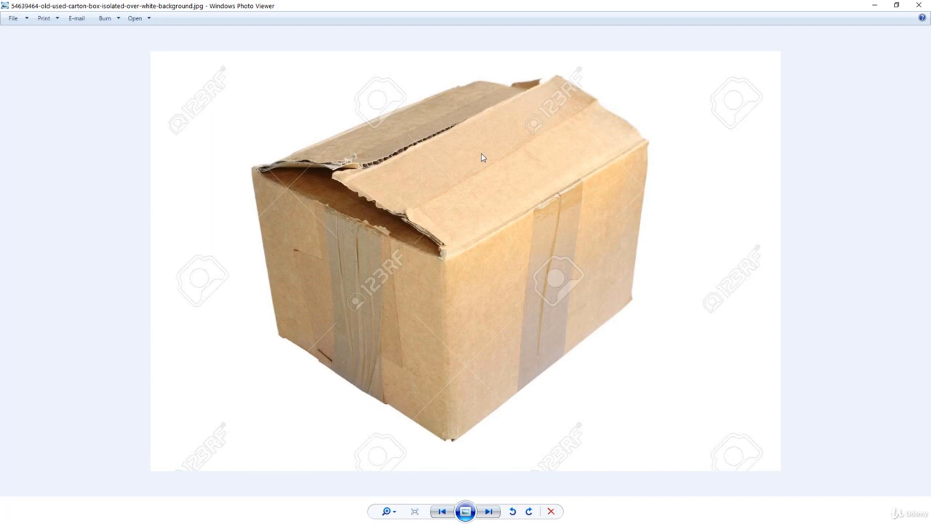
{"action": "key", "text": "Right"}
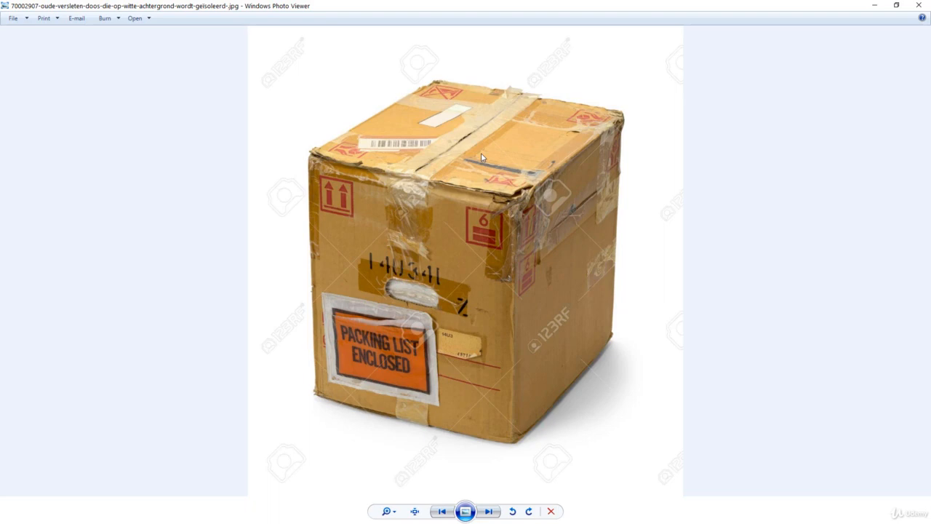
{"action": "key", "text": "Left"}
{"action": "key", "text": "Right"}
Inspect the taped top seam and torn edges of the worn box, and look over the pallet photo again.
{"action": "scroll", "coordinate": [407, 166], "scroll_direction": "up", "scroll_amount": 5}
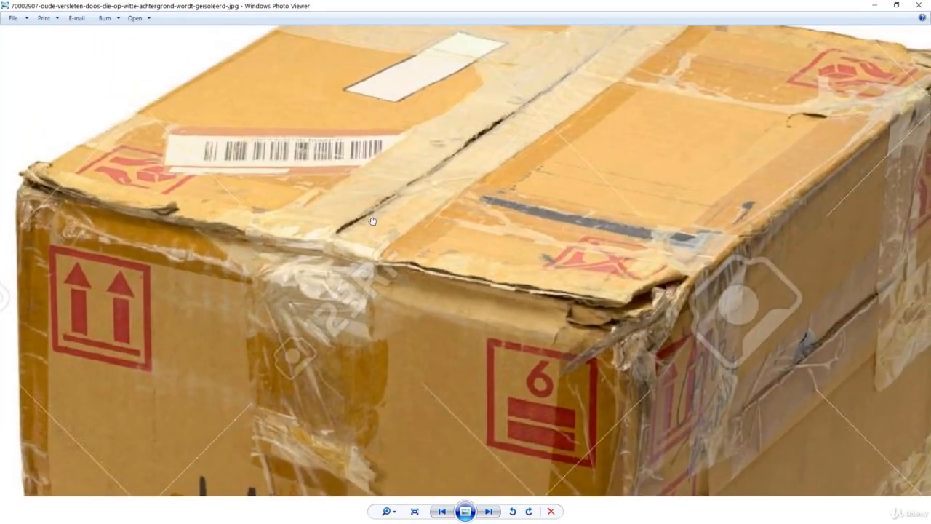
{"action": "left_click_drag", "start_coordinate": [372, 221], "coordinate": [358, 243]}
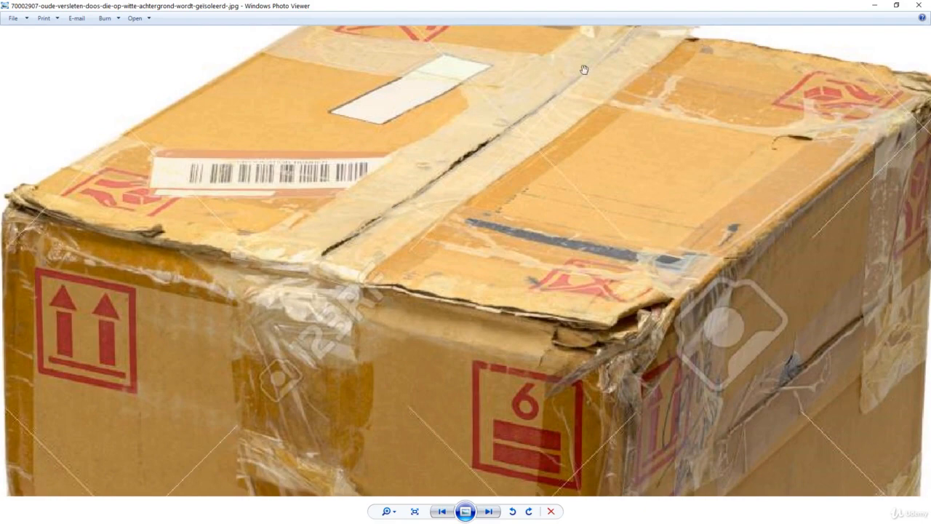
{"action": "scroll", "coordinate": [418, 184], "scroll_direction": "down", "scroll_amount": 5}
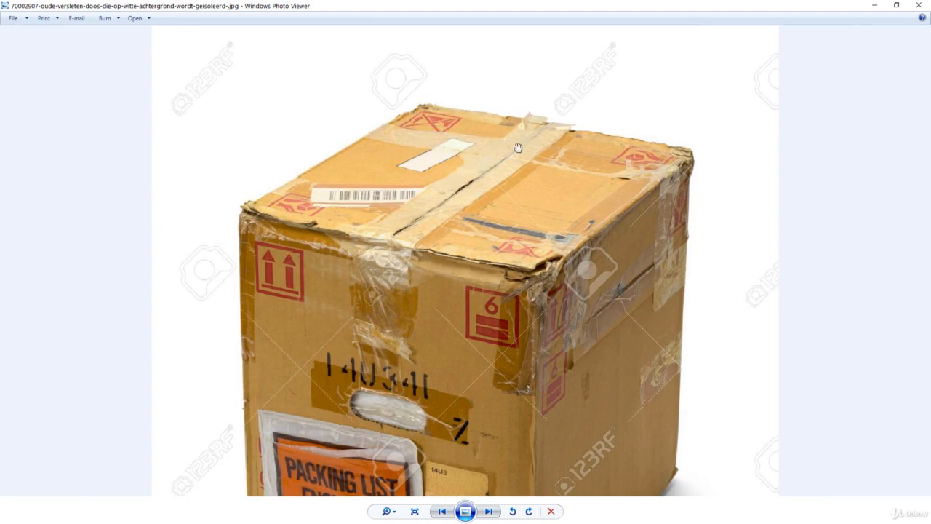
{"action": "scroll", "coordinate": [488, 187], "scroll_direction": "down", "scroll_amount": 1}
{"action": "scroll", "coordinate": [430, 138], "scroll_direction": "up", "scroll_amount": 1}
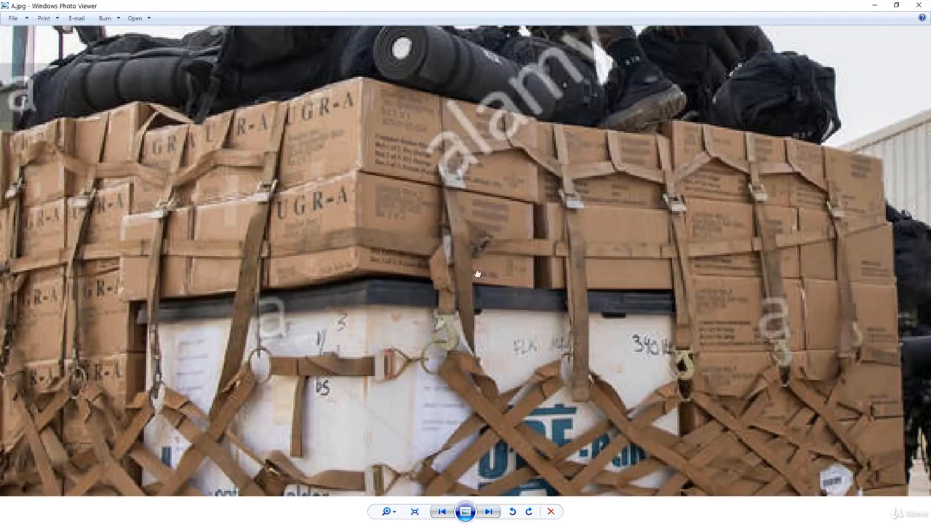
{"action": "scroll", "coordinate": [393, 285], "scroll_direction": "down", "scroll_amount": 3}
{"action": "scroll", "coordinate": [254, 161], "scroll_direction": "up", "scroll_amount": 3}
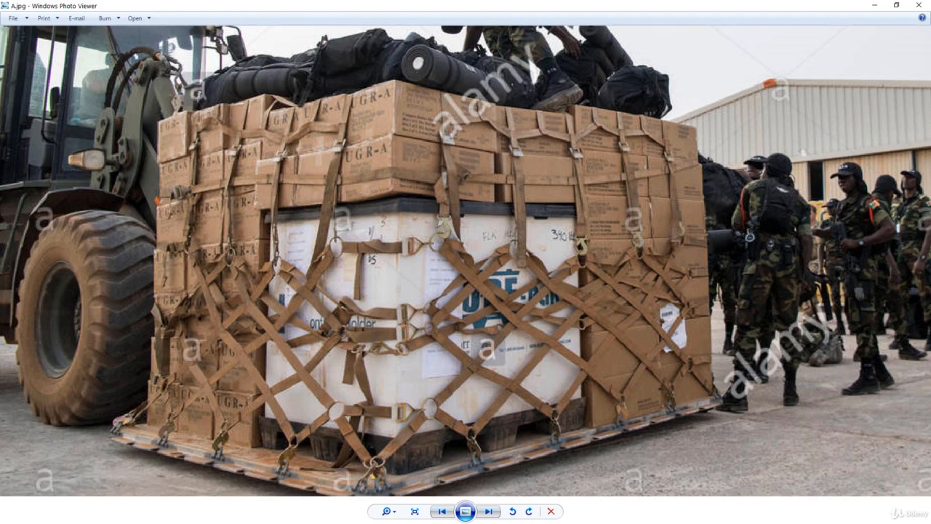
Switch to Blender, add a cube mesh at the origin and activate the Move tool.
{"action": "key", "text": "alt+Tab"}
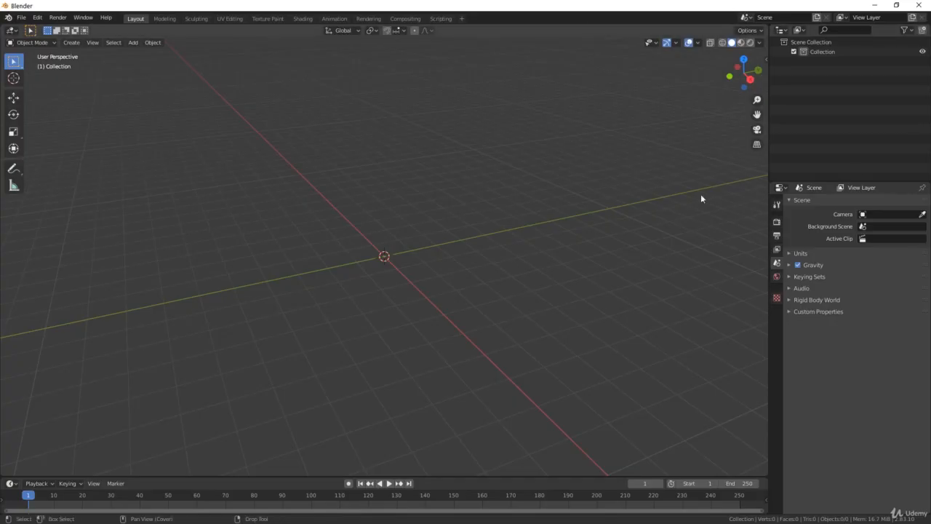
{"action": "key", "text": "alt+Tab"}
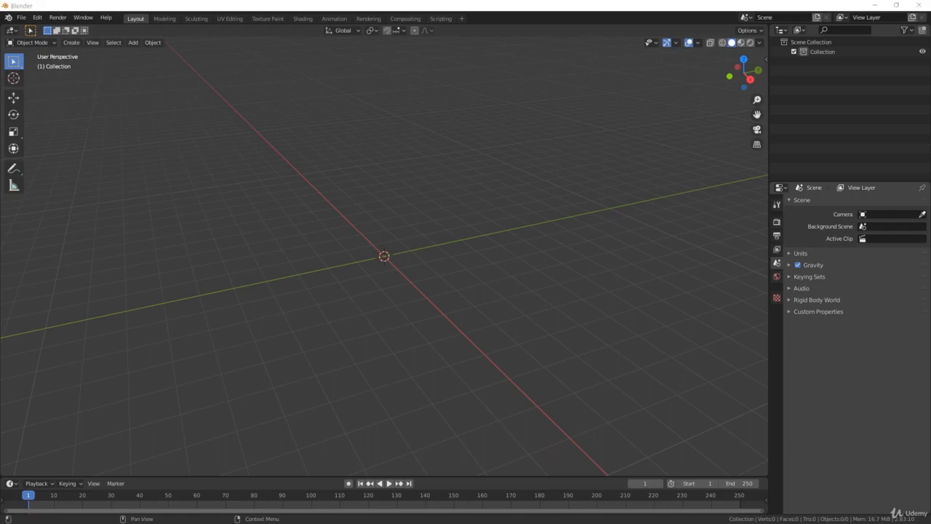
{"action": "key", "text": "alt+Tab"}
{"action": "middle_click_drag", "start_coordinate": [434, 233], "coordinate": [444, 262]}
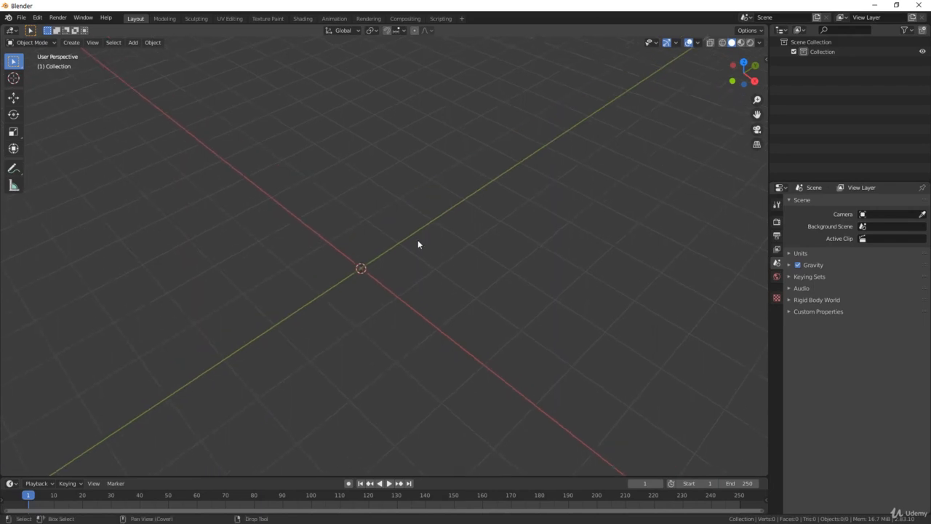
{"action": "key", "text": "shift+a"}
{"action": "mouse_move", "coordinate": [380, 240]}
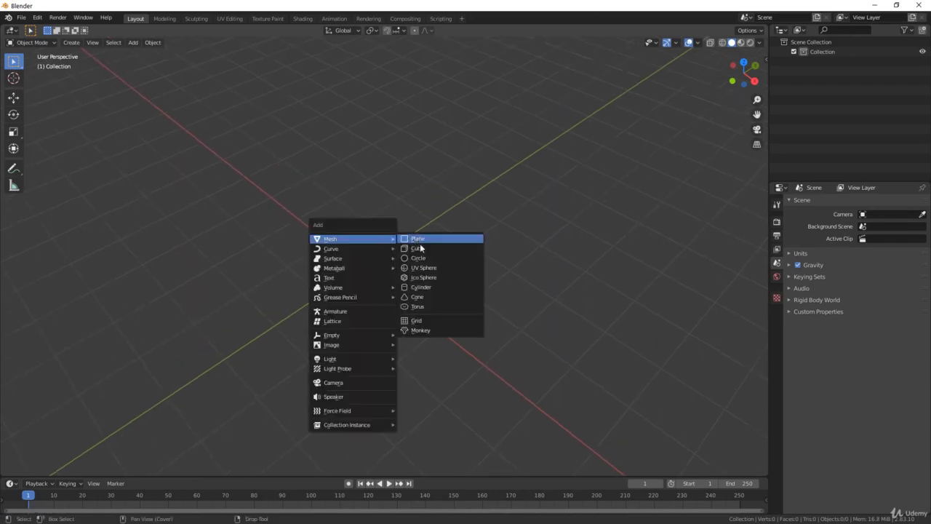
{"action": "left_click", "coordinate": [421, 248]}
{"action": "scroll", "coordinate": [421, 249], "scroll_direction": "up", "scroll_amount": 5}
{"action": "key", "text": "shift+space"}
{"action": "key", "text": "g"}
{"action": "scroll", "coordinate": [444, 203], "scroll_direction": "down", "scroll_amount": 5}
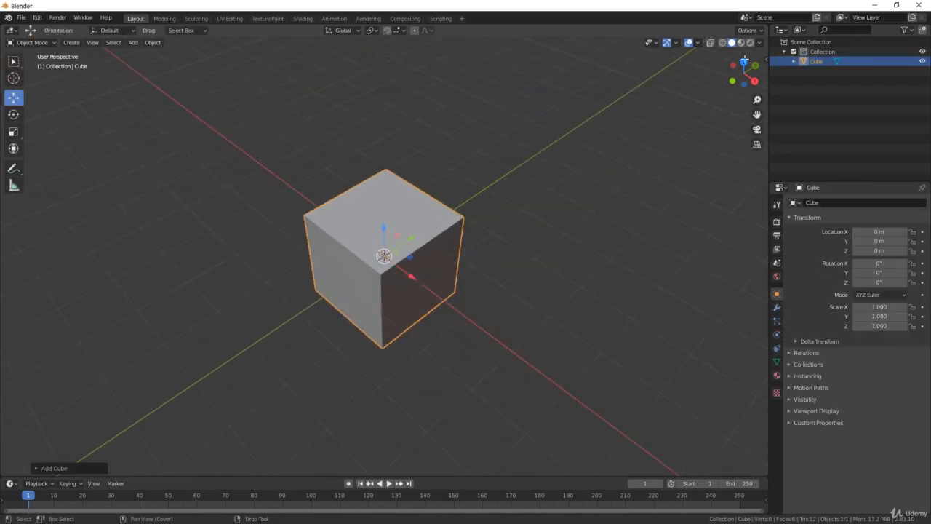
Show the Maxivz Interactive Tools beside the viewport, wide enough to read the full tool names.
{"action": "left_click_drag", "start_coordinate": [765, 56], "coordinate": [671, 72]}
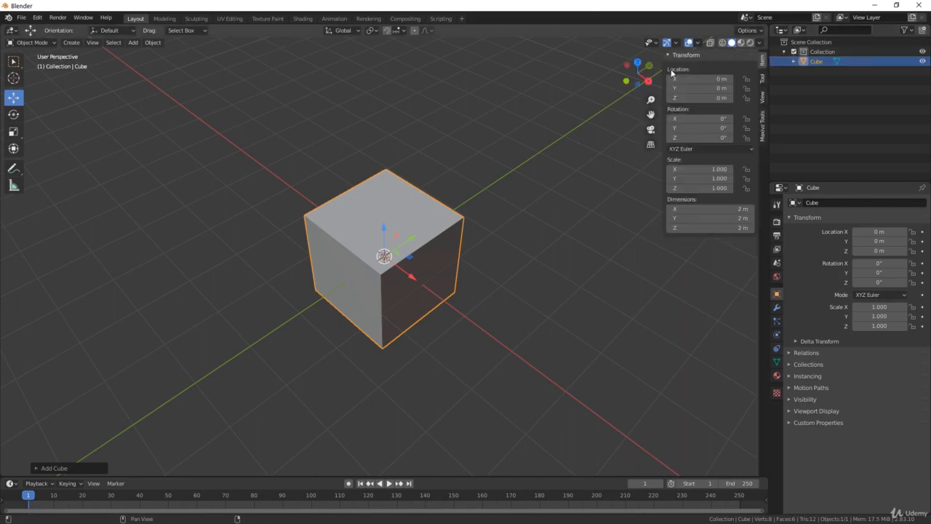
{"action": "left_click", "coordinate": [764, 115]}
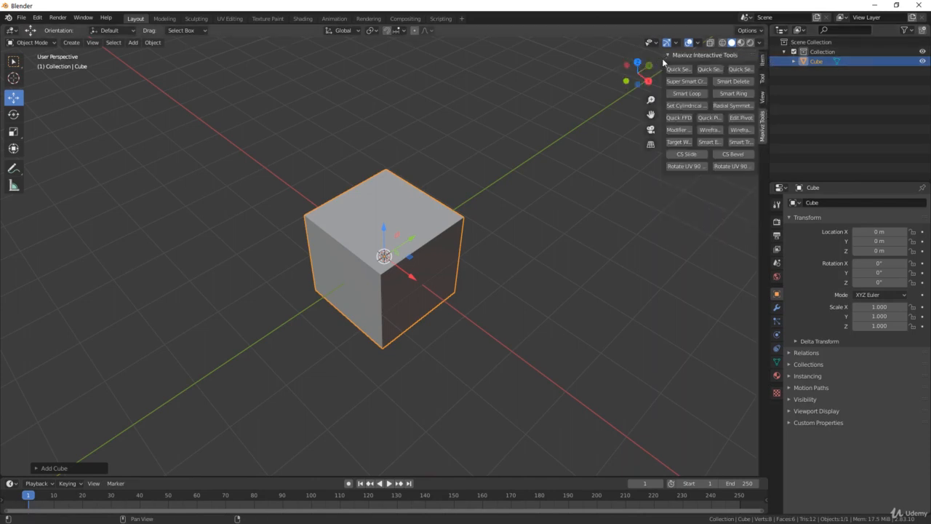
{"action": "left_click_drag", "start_coordinate": [663, 58], "coordinate": [543, 61]}
{"action": "scroll", "coordinate": [492, 266], "scroll_direction": "up", "scroll_amount": 1}
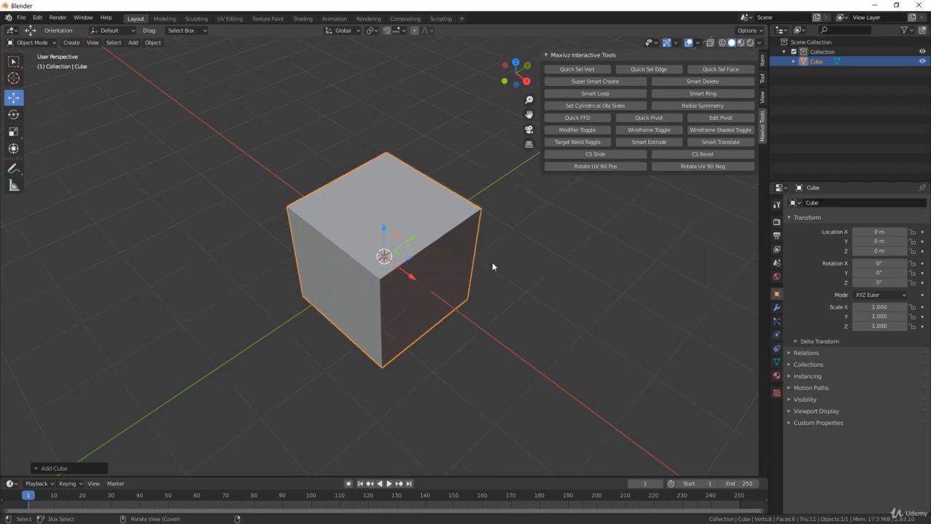
Scale the cube to about 0.6 along X and 0.36 along Z, and raise it about 0.35 m.
{"action": "middle_click_drag", "start_coordinate": [492, 263], "coordinate": [544, 216], "text": "alt"}
{"action": "scroll", "coordinate": [522, 250], "scroll_direction": "up", "scroll_amount": 1, "text": "alt"}
{"action": "scroll", "coordinate": [436, 243], "scroll_direction": "up", "scroll_amount": 2}
{"action": "key", "text": "r"}
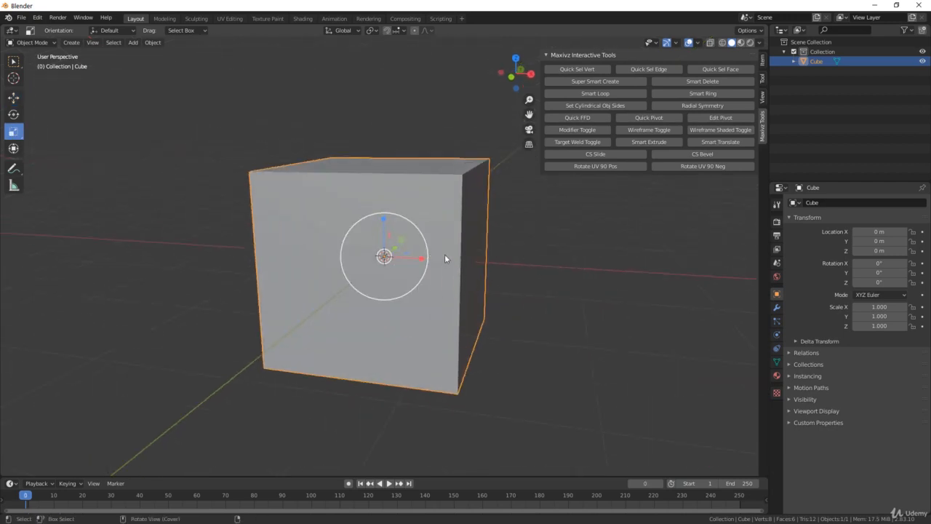
{"action": "middle_click_drag", "start_coordinate": [445, 257], "coordinate": [457, 260]}
{"action": "mouse_move", "coordinate": [422, 258]}
{"action": "left_mouse_down"}
{"action": "mouse_move", "coordinate": [401, 260]}
{"action": "mouse_move", "coordinate": [407, 256]}
{"action": "left_mouse_up"}
{"action": "middle_click_drag", "start_coordinate": [407, 256], "coordinate": [384, 215]}
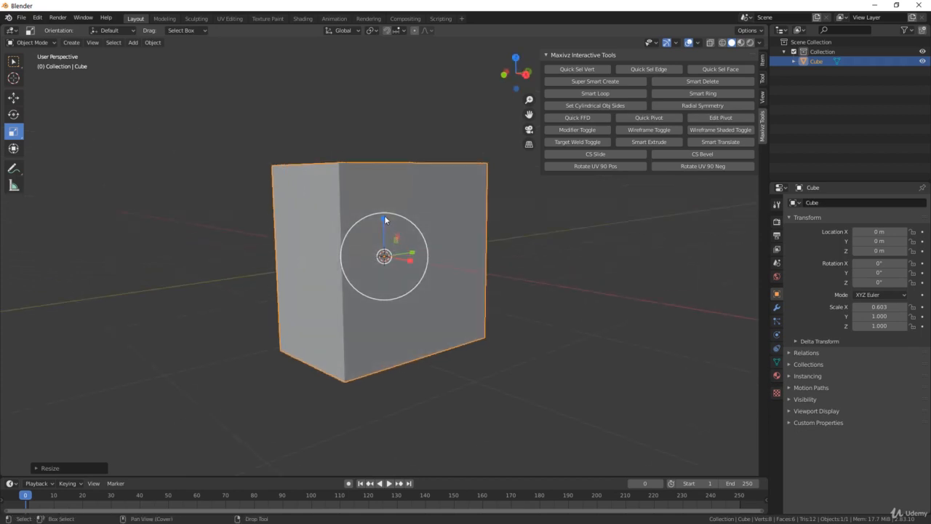
{"action": "left_click_drag", "start_coordinate": [384, 219], "coordinate": [453, 192]}
{"action": "key", "text": "w"}
Narrow the box along X to a scale of about 0.52.
{"action": "key", "text": "r"}
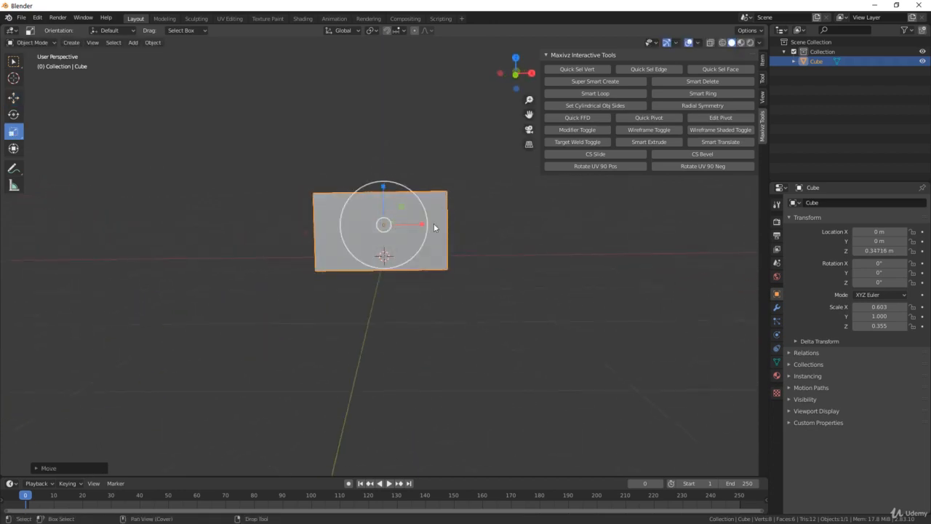
{"action": "left_click_drag", "start_coordinate": [422, 224], "coordinate": [414, 219]}
{"action": "left_click_drag", "start_coordinate": [458, 212], "coordinate": [511, 197], "text": "alt"}
{"action": "right_click_drag", "start_coordinate": [445, 219], "coordinate": [491, 221], "text": "alt"}
{"action": "left_click_drag", "start_coordinate": [491, 221], "coordinate": [422, 209], "text": "alt"}
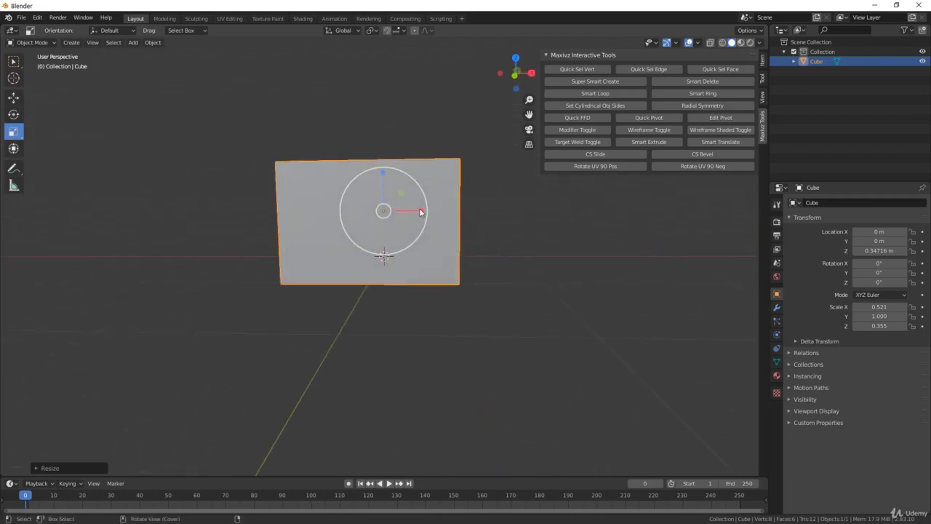
Scale the box's height to about 0.38 along Z and raise it to about 0.38 m.
{"action": "middle_click_drag", "start_coordinate": [437, 174], "coordinate": [435, 201], "text": "alt"}
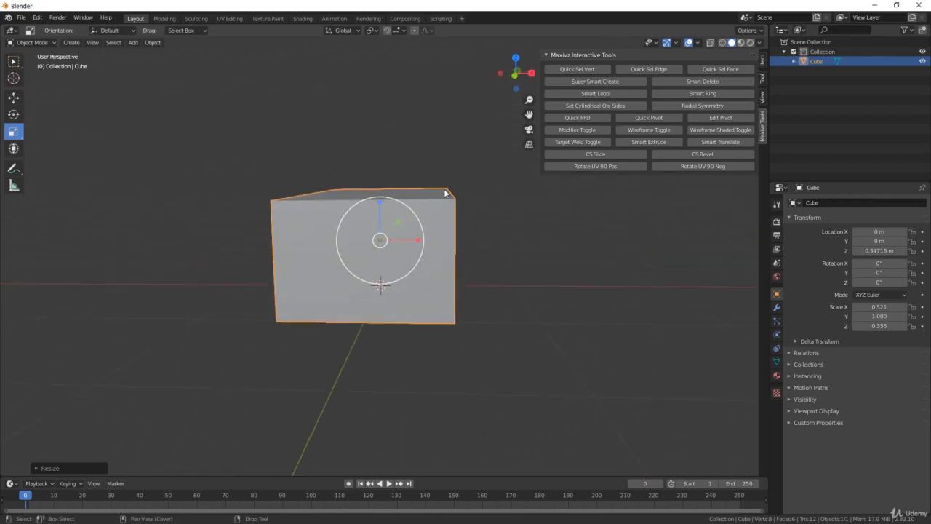
{"action": "mouse_move", "coordinate": [379, 203]}
{"action": "left_mouse_down"}
{"action": "mouse_move", "coordinate": [378, 193]}
{"action": "mouse_move", "coordinate": [379, 202]}
{"action": "left_mouse_up"}
{"action": "key", "text": "w"}
{"action": "key", "text": "r"}
{"action": "key", "text": "w"}
{"action": "scroll", "coordinate": [460, 213], "scroll_direction": "down", "scroll_amount": 3}
Shorten the box along Y to a scale of about 0.9.
{"action": "middle_click_drag", "start_coordinate": [460, 212], "coordinate": [426, 240]}
{"action": "key", "text": "r"}
{"action": "left_click_drag", "start_coordinate": [415, 239], "coordinate": [411, 238]}
{"action": "key", "text": "w"}
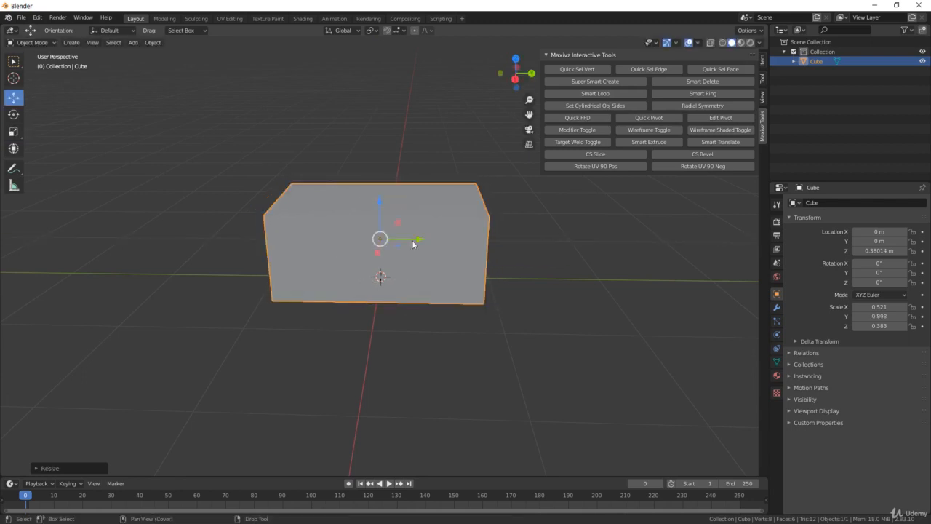
Set the box's X scale to exactly 0.5 and enter Edit Mode on its mesh.
{"action": "left_click", "coordinate": [763, 61]}
{"action": "double_click", "coordinate": [693, 169]}
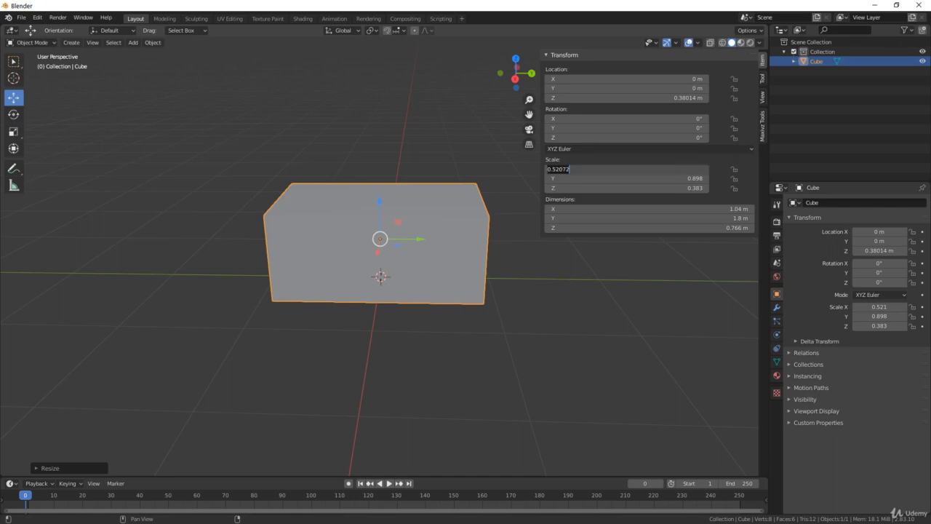
{"action": "key", "text": "BackSpace"}
{"action": "type", "text": ".5"}
{"action": "key", "text": "Return"}
{"action": "key", "text": "Tab"}
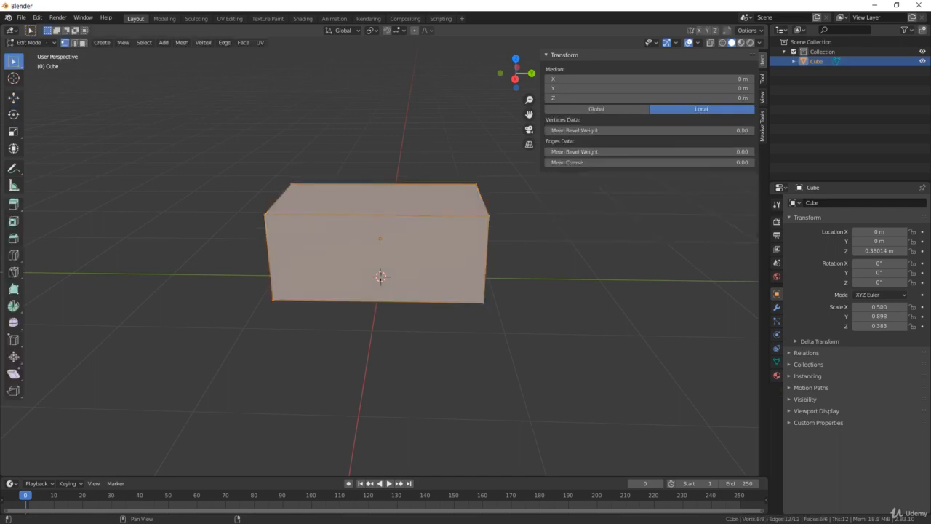
Return to Object Mode and set the box's Y scale to 0.9 and its Z scale to 0.4.
{"action": "key", "text": "Tab"}
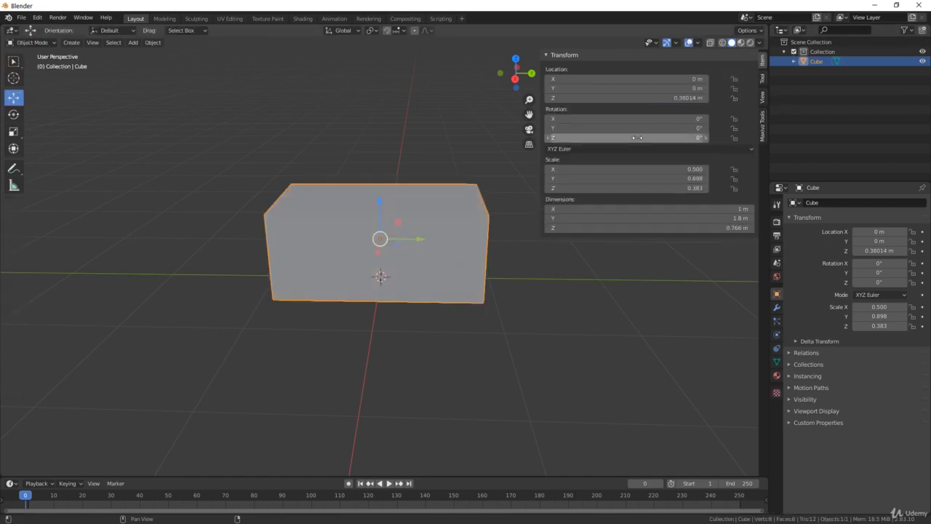
{"action": "double_click", "coordinate": [695, 178]}
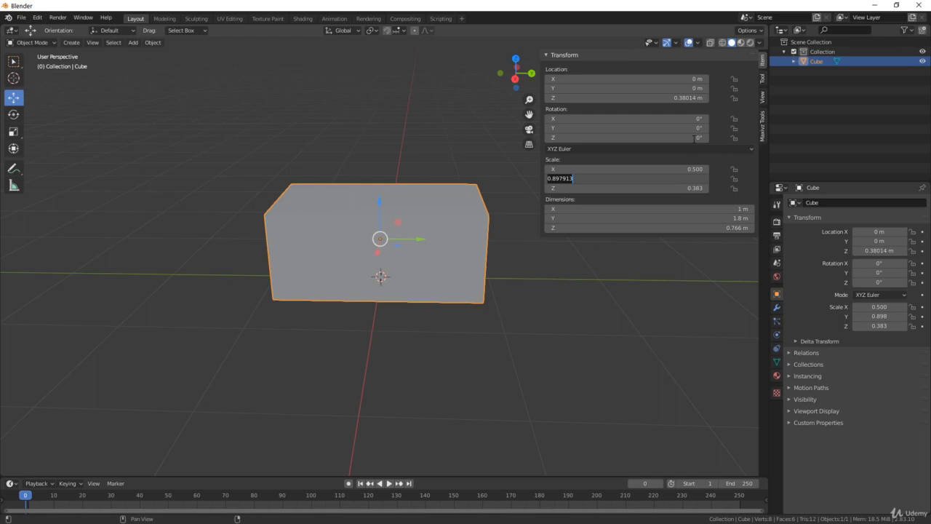
{"action": "type", "text": "0.9"}
{"action": "key", "text": "Return"}
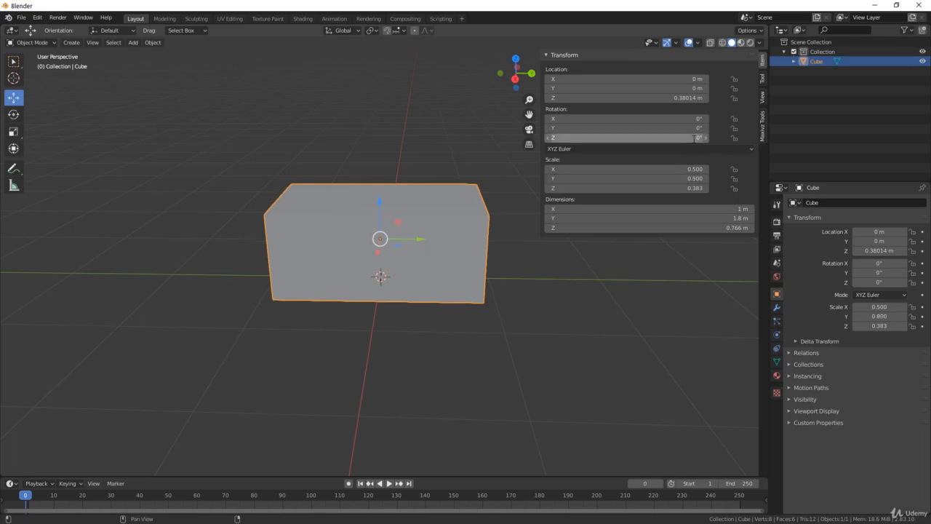
{"action": "double_click", "coordinate": [676, 188]}
{"action": "type", "text": "0.4"}
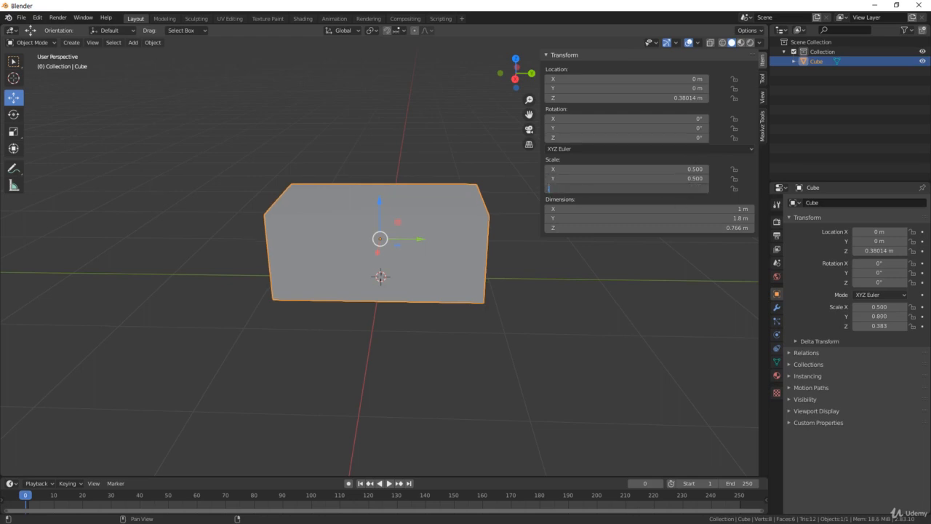
{"action": "key", "text": "Return"}
In Edit Mode, add one centred loop cut running lengthwise along Y around the box.
{"action": "middle_click_drag", "start_coordinate": [390, 220], "coordinate": [409, 256]}
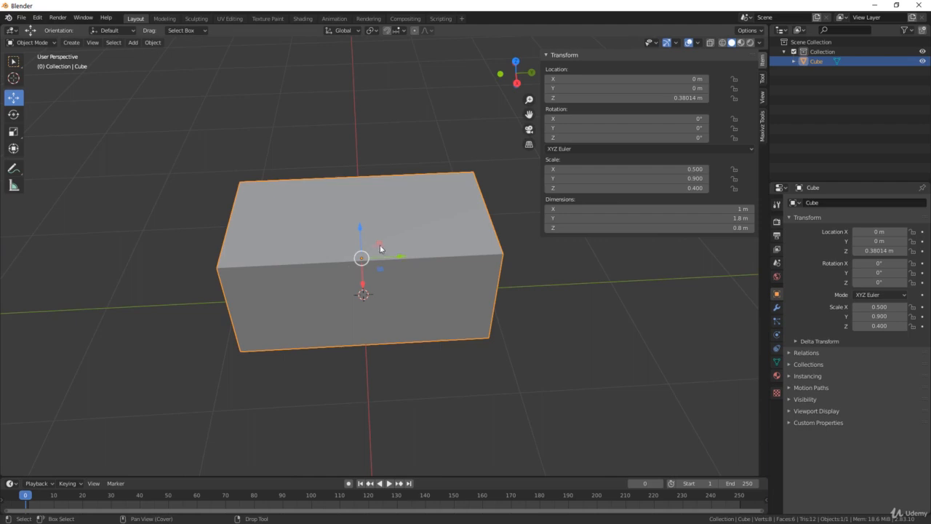
{"action": "middle_click_drag", "start_coordinate": [342, 263], "coordinate": [364, 262]}
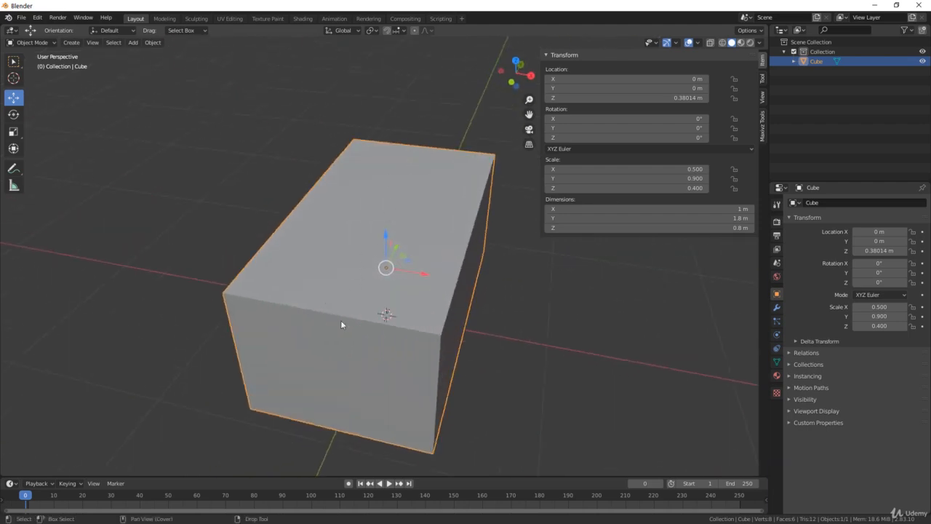
{"action": "middle_click_drag", "start_coordinate": [341, 324], "coordinate": [216, 248]}
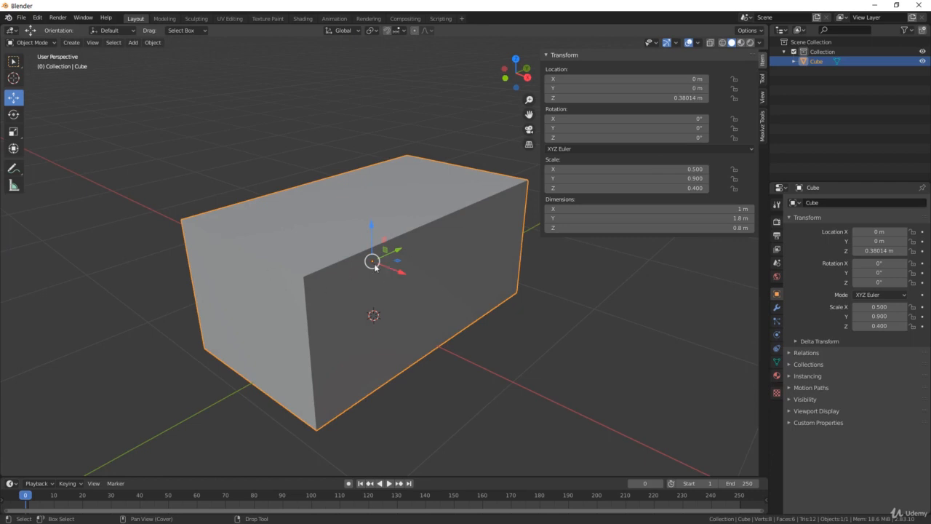
{"action": "key", "text": "Tab"}
{"action": "middle_click_drag", "start_coordinate": [392, 276], "coordinate": [430, 257]}
{"action": "left_click", "coordinate": [607, 270]}
{"action": "key", "text": "2"}
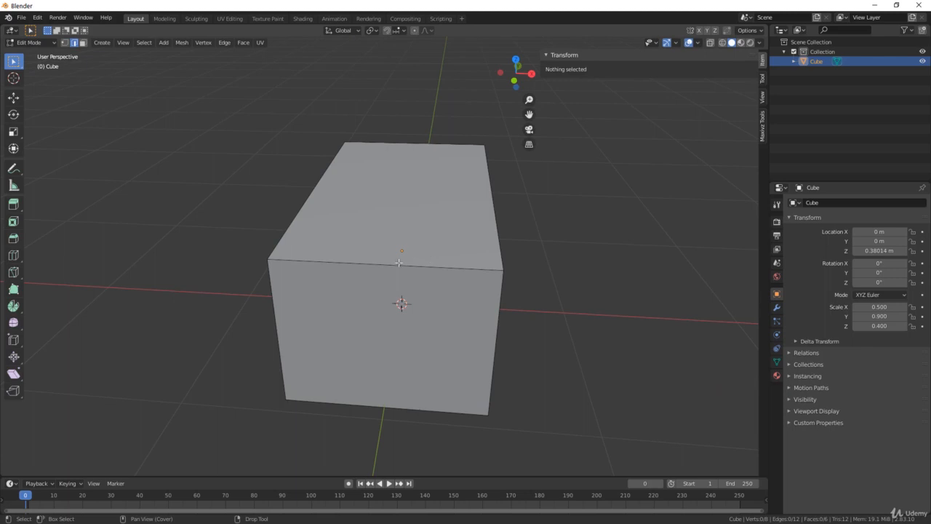
{"action": "key", "text": "ctrl+r"}
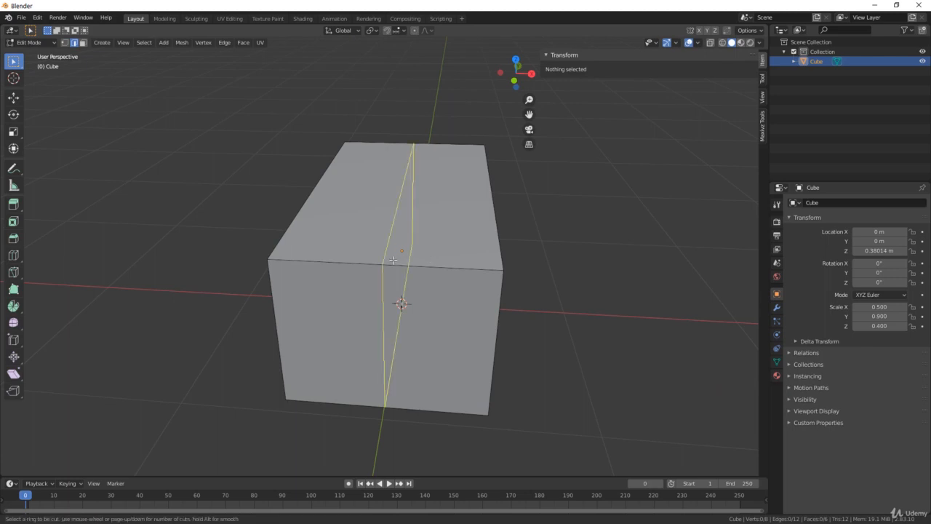
{"action": "left_click", "coordinate": [383, 264]}
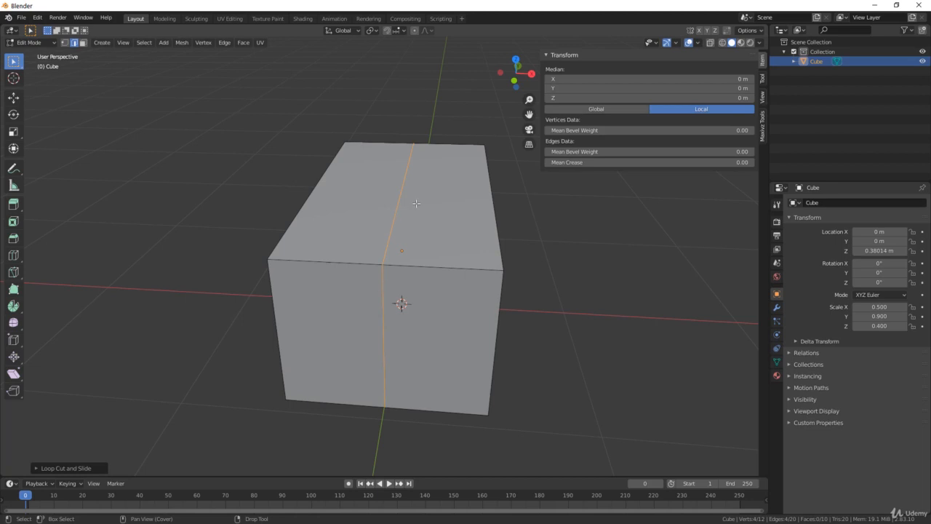
Select the top face on the box's negative X half and split it from the mesh as a flap.
{"action": "scroll", "coordinate": [416, 204], "scroll_direction": "up", "scroll_amount": 6}
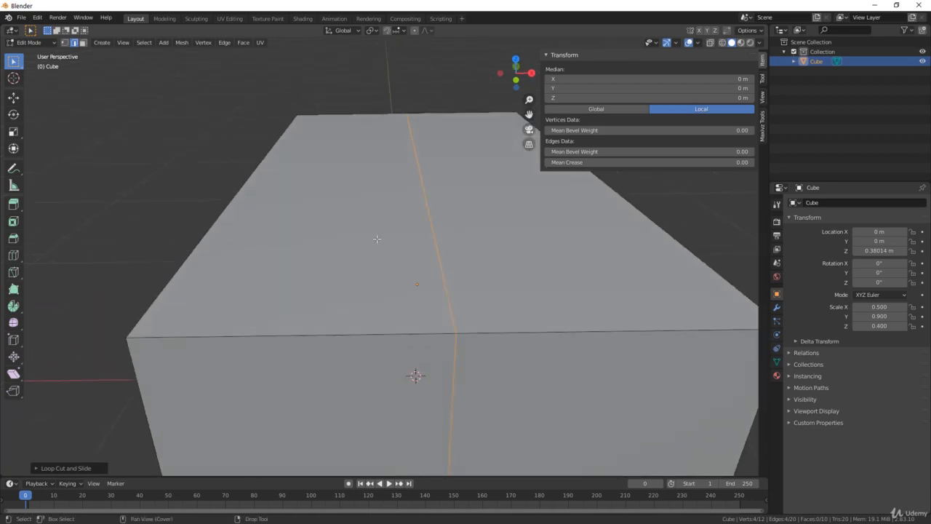
{"action": "key", "text": "3"}
{"action": "left_click", "coordinate": [375, 237]}
{"action": "scroll", "coordinate": [378, 239], "scroll_direction": "down", "scroll_amount": 3}
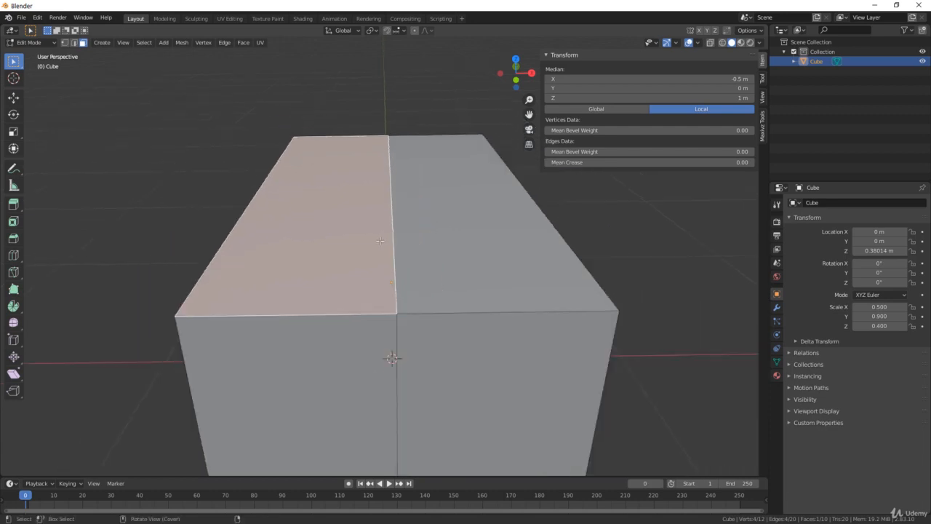
{"action": "middle_click_drag", "start_coordinate": [372, 240], "coordinate": [379, 218]}
{"action": "scroll", "coordinate": [371, 232], "scroll_direction": "up", "scroll_amount": 1}
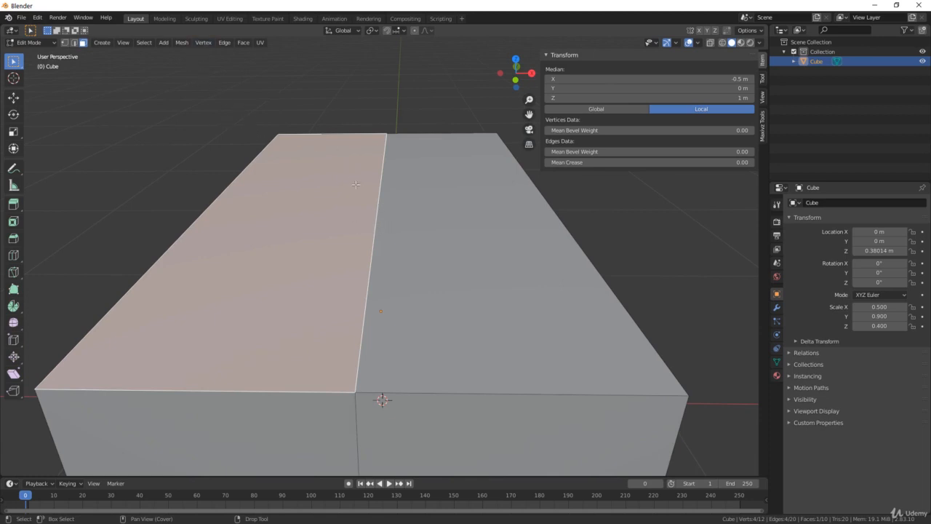
{"action": "key", "text": "y"}
{"action": "key", "text": "w"}
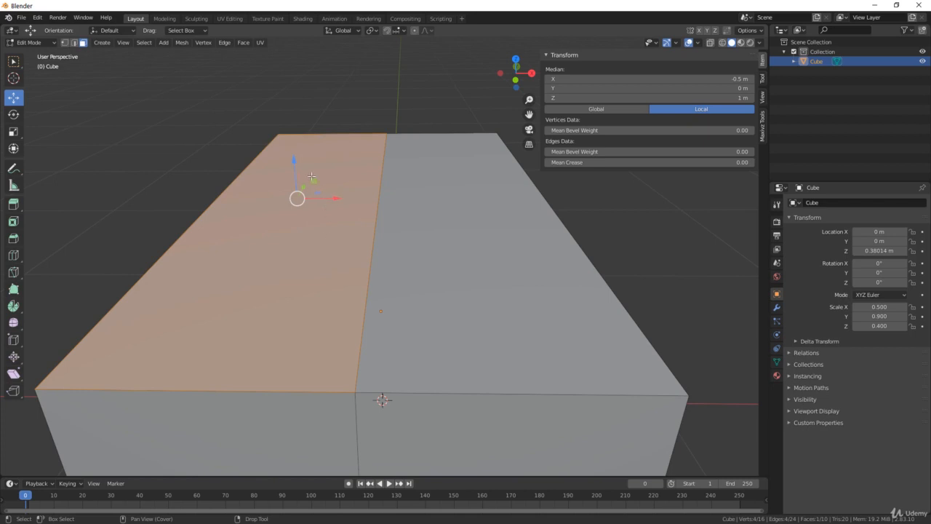
Position the split flap slightly above the box top, at a local Z of about 1.03 m.
{"action": "left_click_drag", "start_coordinate": [295, 159], "coordinate": [284, 113]}
{"action": "middle_click_drag", "start_coordinate": [284, 112], "coordinate": [396, 159]}
{"action": "middle_click_drag", "start_coordinate": [331, 127], "coordinate": [337, 137]}
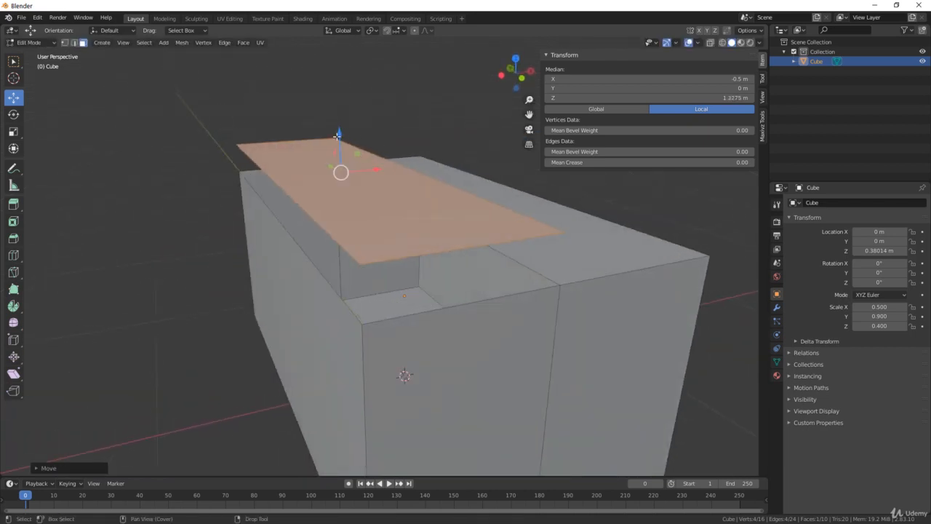
{"action": "key", "text": "g"}
{"action": "key", "text": "z"}
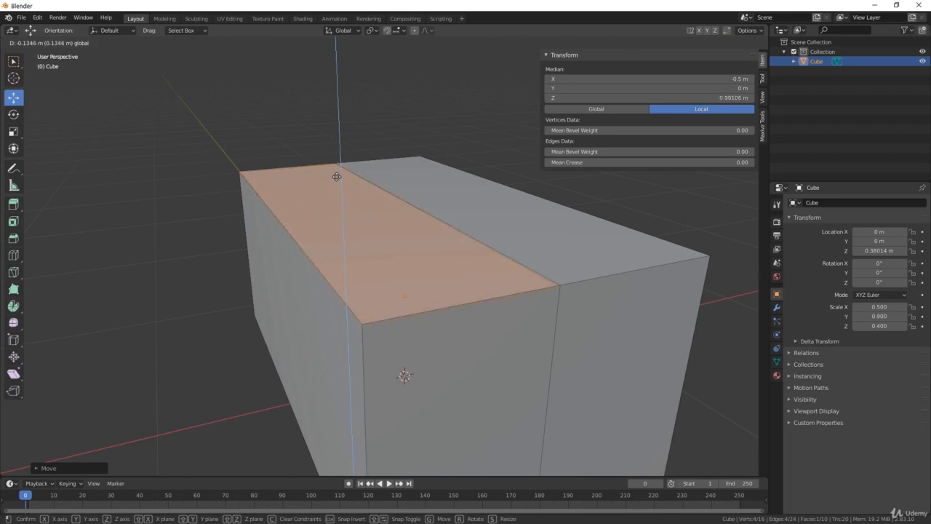
{"action": "left_click", "coordinate": [339, 162]}
{"action": "mouse_move", "coordinate": [338, 162]}
{"action": "middle_mouse_down"}
{"action": "mouse_move", "coordinate": [353, 161]}
{"action": "mouse_move", "coordinate": [352, 152]}
{"action": "middle_mouse_up"}
{"action": "scroll", "coordinate": [353, 162], "scroll_direction": "up", "scroll_amount": 2}
{"action": "key", "text": "g"}
{"action": "key", "text": "z"}
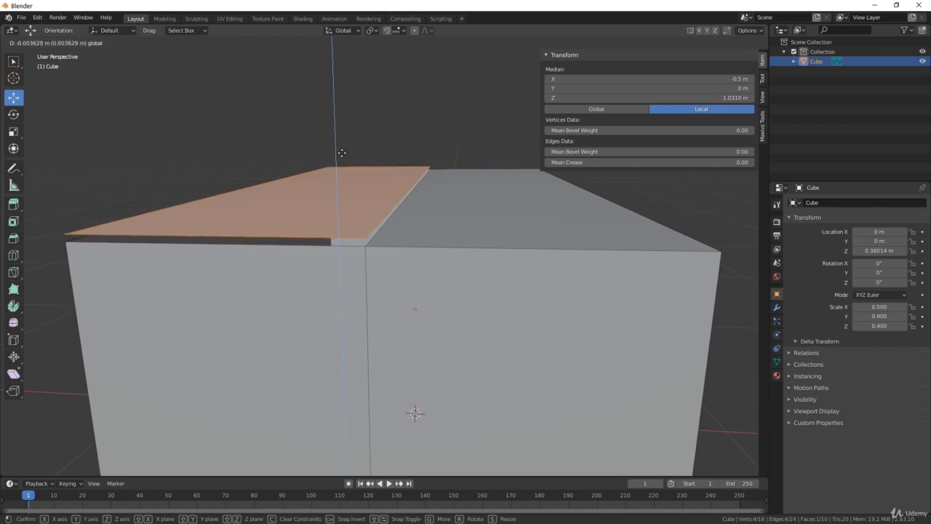
{"action": "left_click", "coordinate": [339, 152]}
Lower the flap's outer long edge onto the box rim so the flap slopes up towards the centre.
{"action": "middle_click_drag", "start_coordinate": [339, 154], "coordinate": [318, 217]}
{"action": "left_click", "coordinate": [295, 254]}
{"action": "left_click_drag", "start_coordinate": [292, 148], "coordinate": [291, 156]}
{"action": "left_click", "coordinate": [577, 217]}
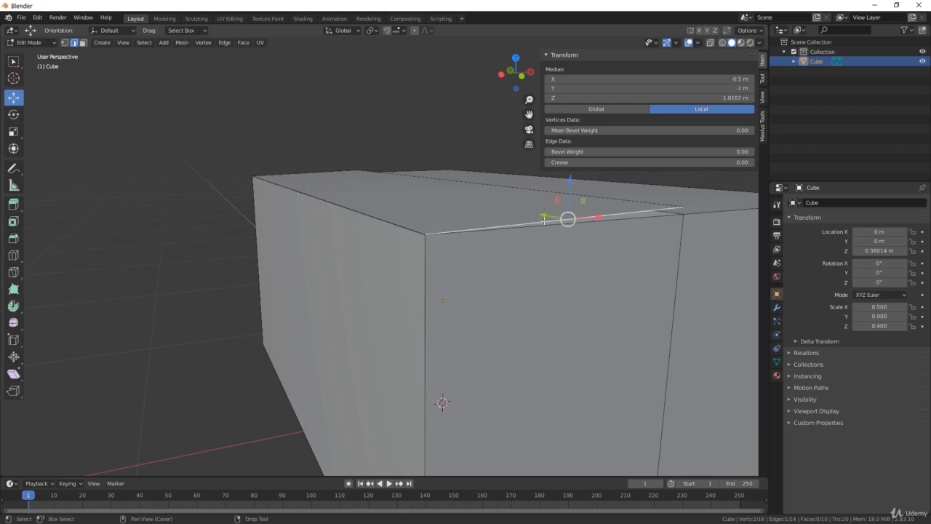
Shift the flap's inner edge to a local X of about -0.015 m and lower it to Z of about 1.009 m.
{"action": "middle_click_drag", "start_coordinate": [544, 221], "coordinate": [447, 269]}
{"action": "left_click", "coordinate": [332, 256]}
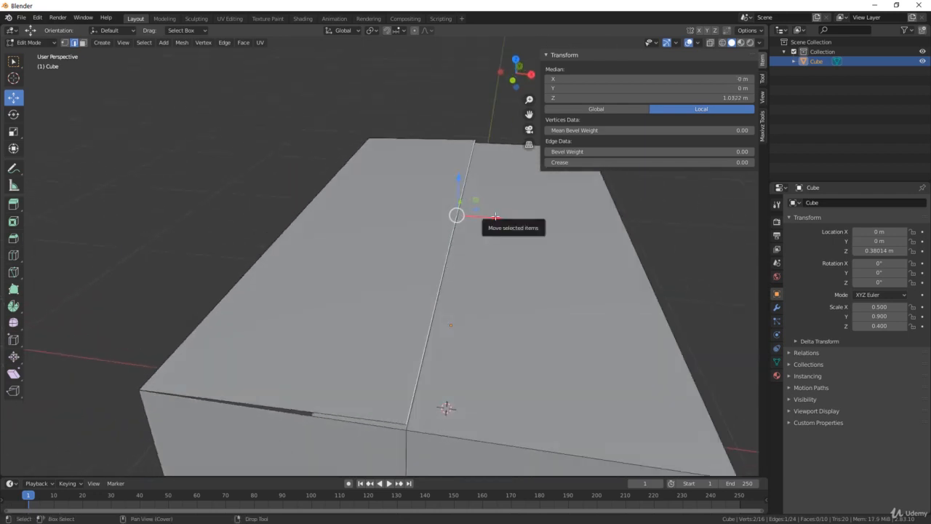
{"action": "left_click_drag", "start_coordinate": [498, 215], "coordinate": [486, 215]}
{"action": "middle_click_drag", "start_coordinate": [486, 216], "coordinate": [482, 196]}
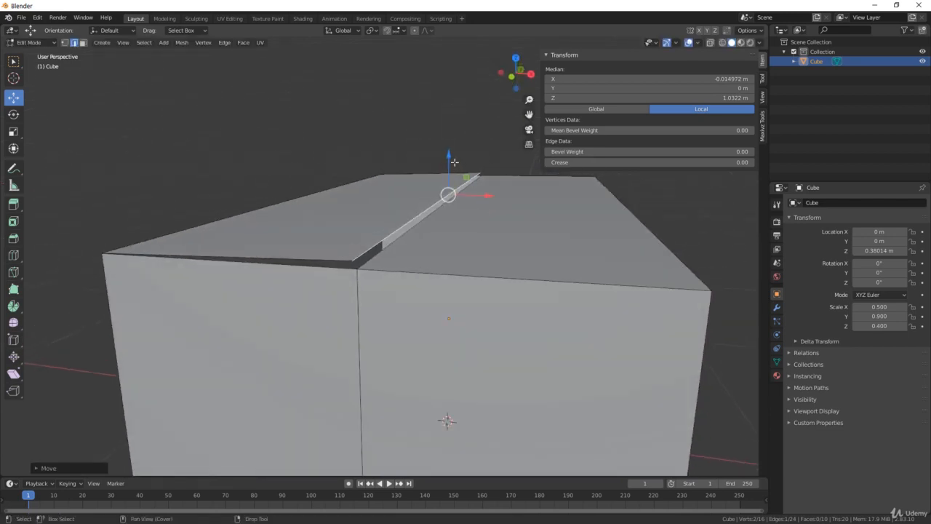
{"action": "left_click_drag", "start_coordinate": [449, 156], "coordinate": [447, 161]}
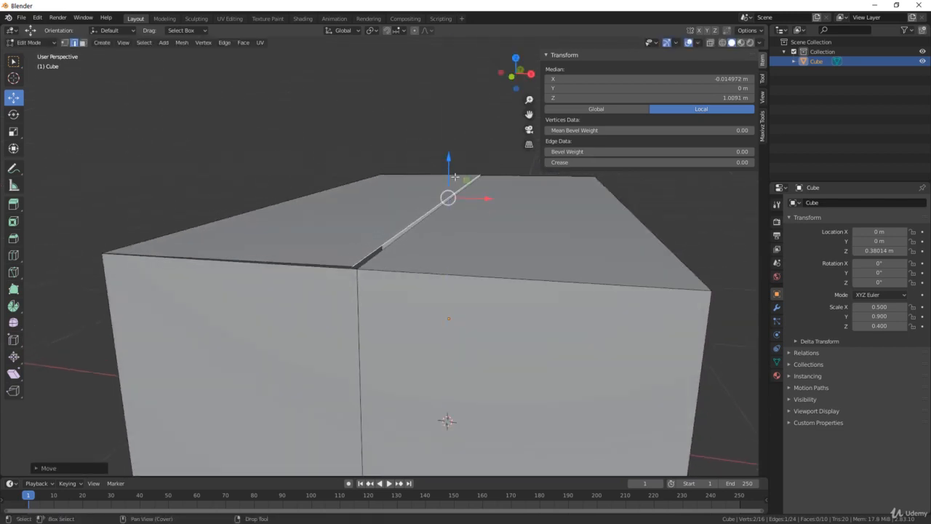
Fine-tune the flap's inner edge to a local X of about -0.019 m and Z of about 1.015 m.
{"action": "middle_click_drag", "start_coordinate": [467, 187], "coordinate": [491, 219]}
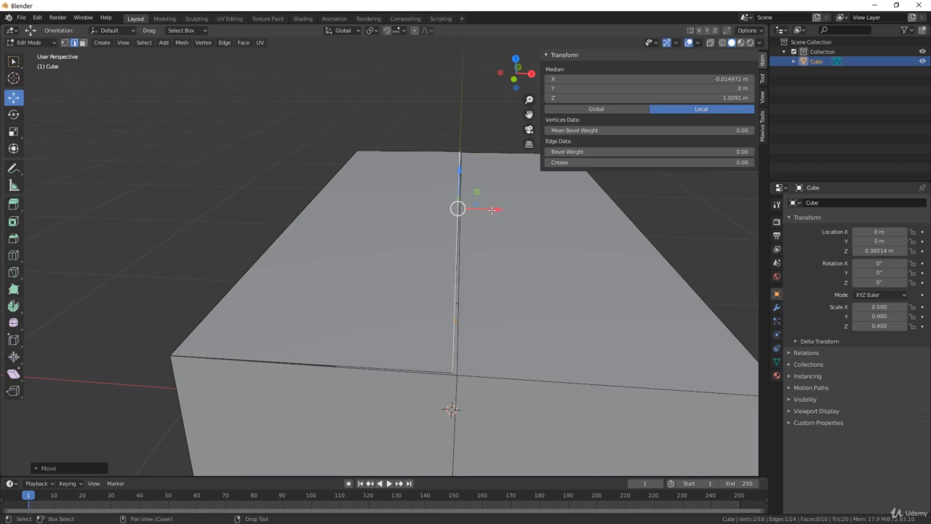
{"action": "left_click_drag", "start_coordinate": [492, 210], "coordinate": [488, 209]}
{"action": "middle_click_drag", "start_coordinate": [488, 209], "coordinate": [269, 253]}
{"action": "middle_click_drag", "start_coordinate": [352, 232], "coordinate": [482, 169]}
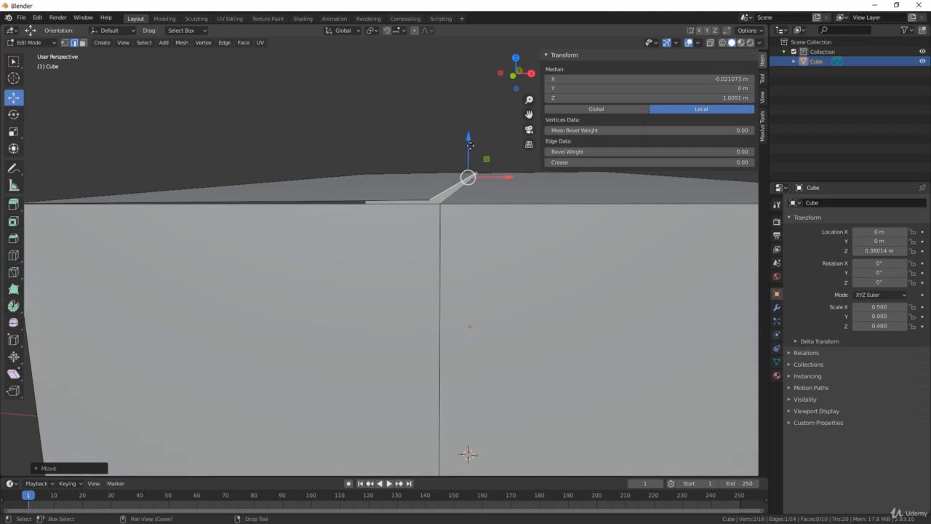
{"action": "left_click_drag", "start_coordinate": [470, 144], "coordinate": [478, 144]}
{"action": "middle_click_drag", "start_coordinate": [477, 144], "coordinate": [498, 190]}
{"action": "left_click_drag", "start_coordinate": [497, 191], "coordinate": [504, 193]}
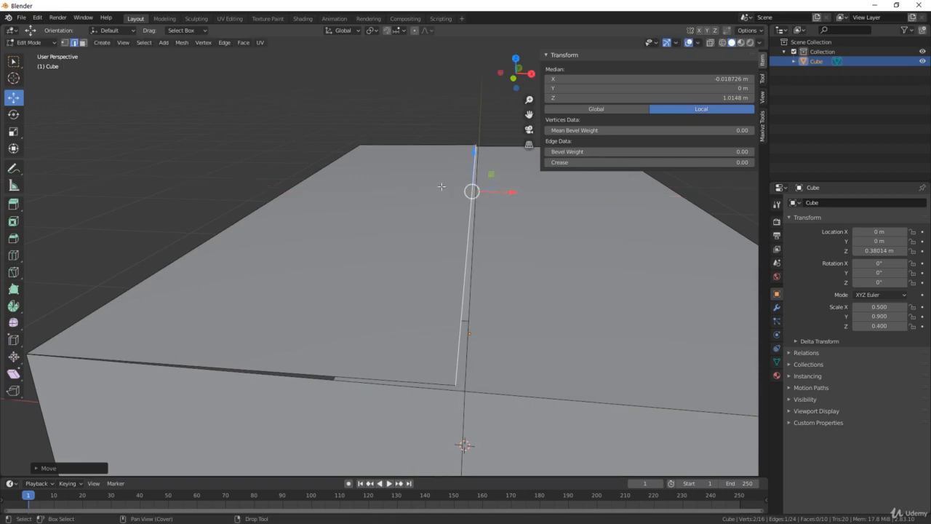
{"action": "middle_click_drag", "start_coordinate": [435, 365], "coordinate": [481, 227]}
{"action": "middle_click_drag", "start_coordinate": [540, 176], "coordinate": [441, 210]}
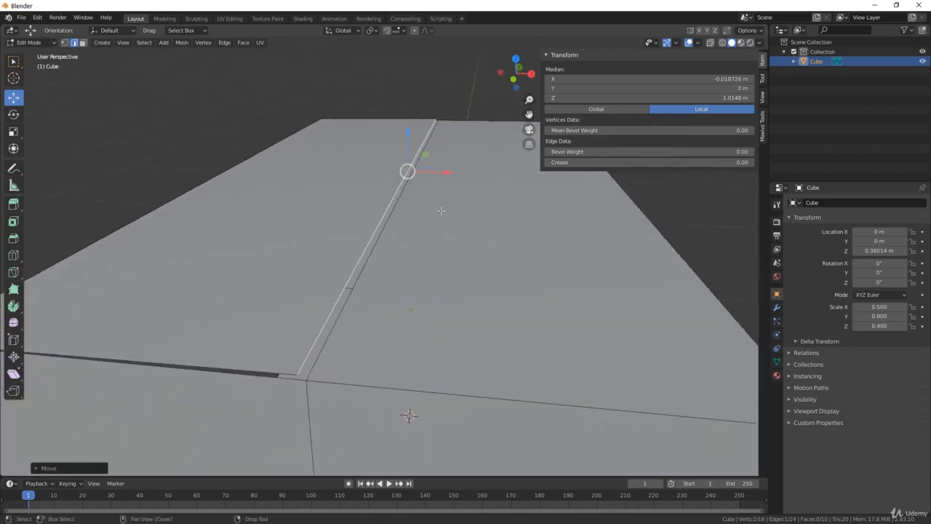
{"action": "middle_click_drag", "start_coordinate": [365, 292], "coordinate": [371, 278]}
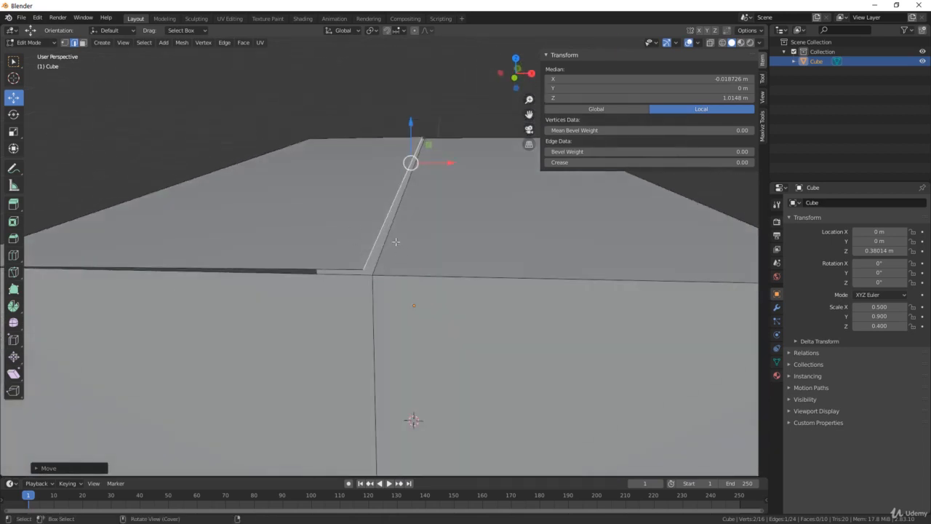
{"action": "key", "text": "ctrl+z"}
Select the top face on the box's positive X half and split it off as a second flap.
{"action": "middle_click_drag", "start_coordinate": [500, 231], "coordinate": [468, 172]}
{"action": "key", "text": "3"}
{"action": "left_click", "coordinate": [456, 250]}
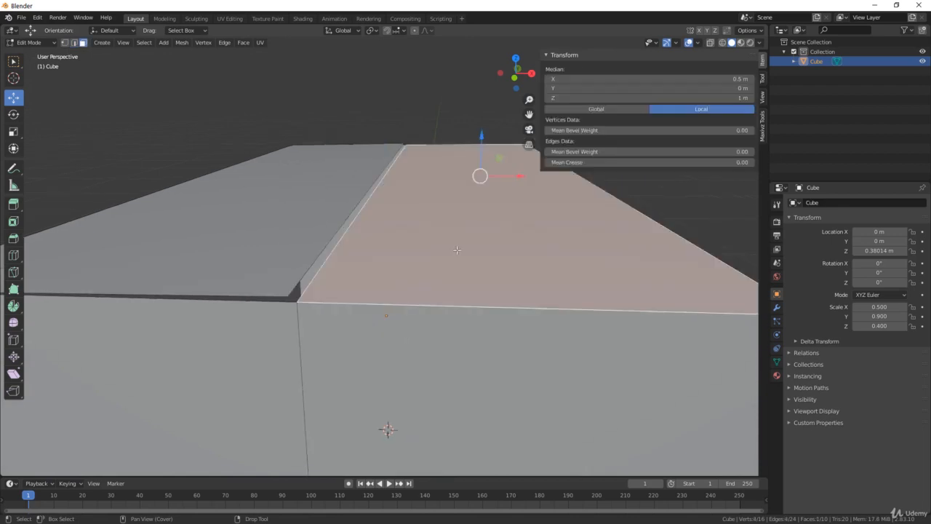
{"action": "key", "text": "e"}
{"action": "right_click", "coordinate": [457, 249]}
Raise the second flap's inner edge to a local Z of about 1.01 m and shift it to X of about -0.018 m.
{"action": "key", "text": "2"}
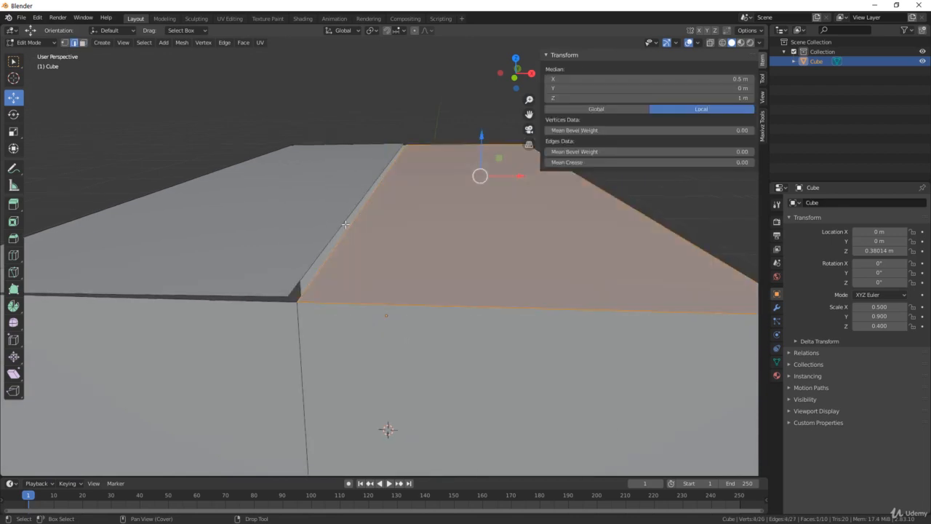
{"action": "left_click", "coordinate": [347, 225]}
{"action": "middle_click_drag", "start_coordinate": [360, 213], "coordinate": [393, 155]}
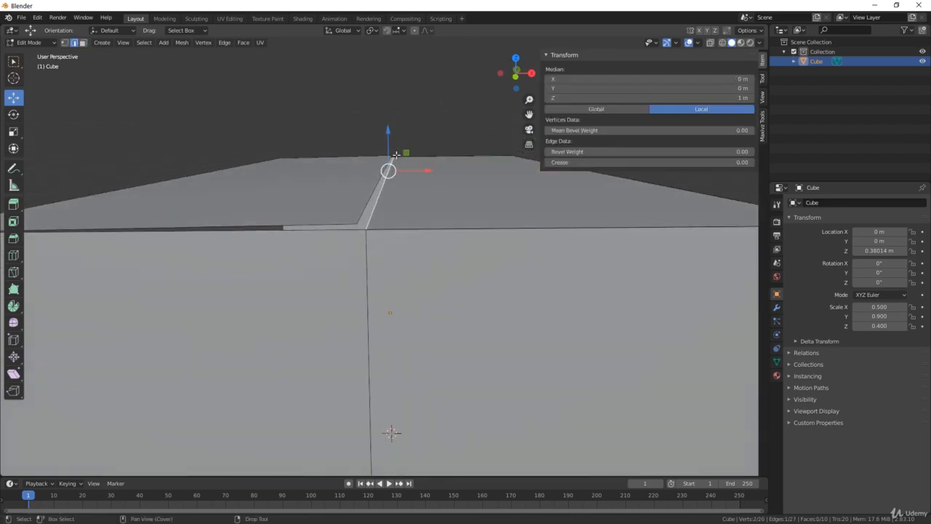
{"action": "left_click_drag", "start_coordinate": [386, 142], "coordinate": [387, 138]}
{"action": "left_click_drag", "start_coordinate": [425, 170], "coordinate": [414, 168]}
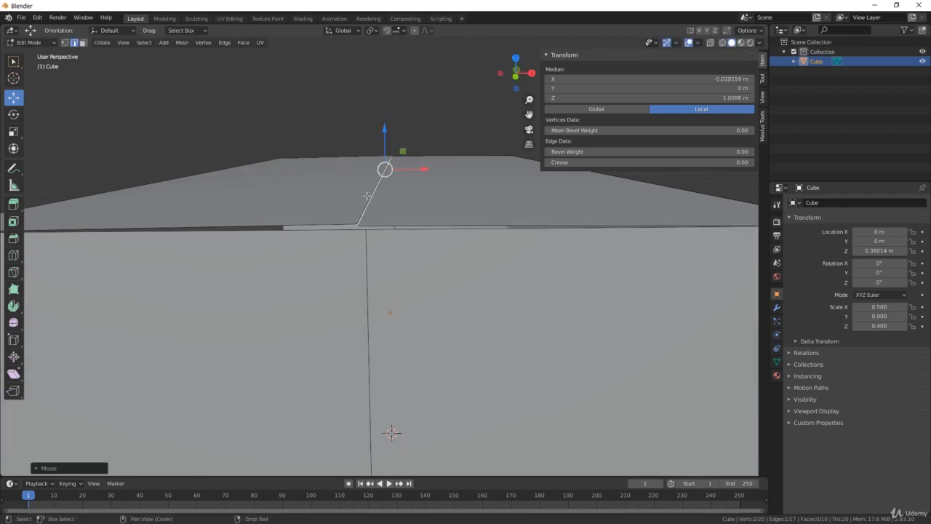
Try raising the first flap's inner edge further above the second flap's edge.
{"action": "middle_click_drag", "start_coordinate": [366, 196], "coordinate": [377, 147]}
{"action": "left_click_drag", "start_coordinate": [383, 132], "coordinate": [389, 125]}
{"action": "middle_click_drag", "start_coordinate": [389, 124], "coordinate": [404, 210]}
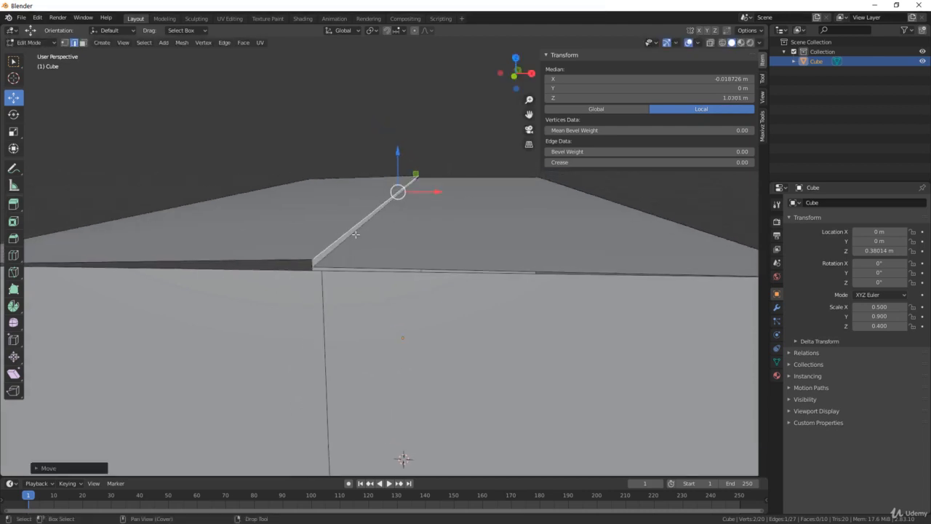
{"action": "key", "text": "ctrl+z"}
Try raising the second flap's inner edge to a local Z of about 1.036 m.
{"action": "middle_click_drag", "start_coordinate": [355, 234], "coordinate": [409, 195]}
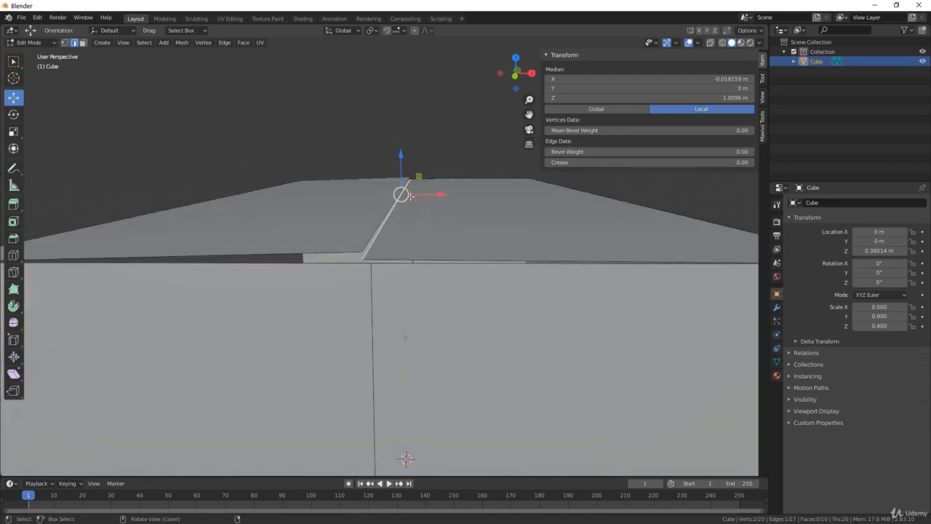
{"action": "left_click_drag", "start_coordinate": [400, 159], "coordinate": [401, 155]}
{"action": "scroll", "coordinate": [463, 200], "scroll_direction": "down", "scroll_amount": 3}
{"action": "middle_click_drag", "start_coordinate": [464, 200], "coordinate": [435, 216]}
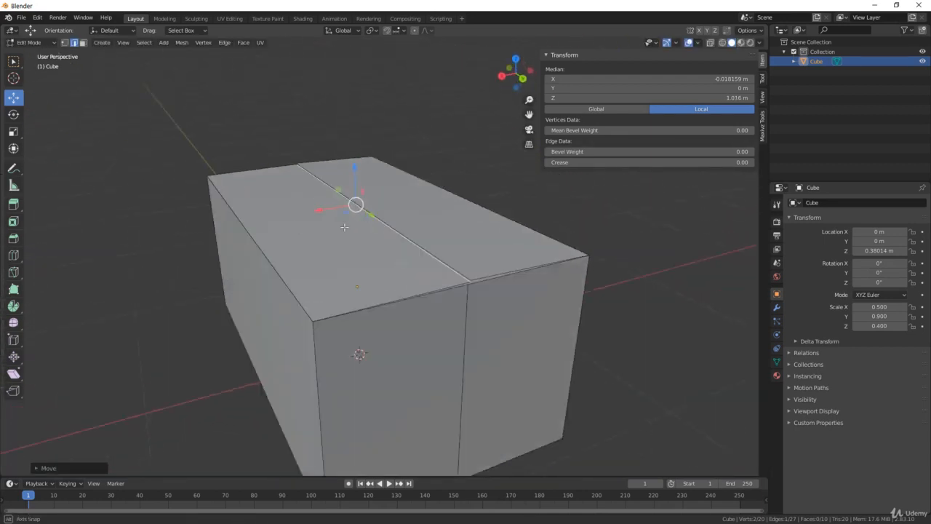
Extrude the first flap's inner edge and lower the new edge to a local Z of about 1.017 m.
{"action": "scroll", "coordinate": [434, 216], "scroll_direction": "up", "scroll_amount": 3}
{"action": "scroll", "coordinate": [327, 264], "scroll_direction": "up", "scroll_amount": 3}
{"action": "middle_click_drag", "start_coordinate": [279, 257], "coordinate": [447, 283]}
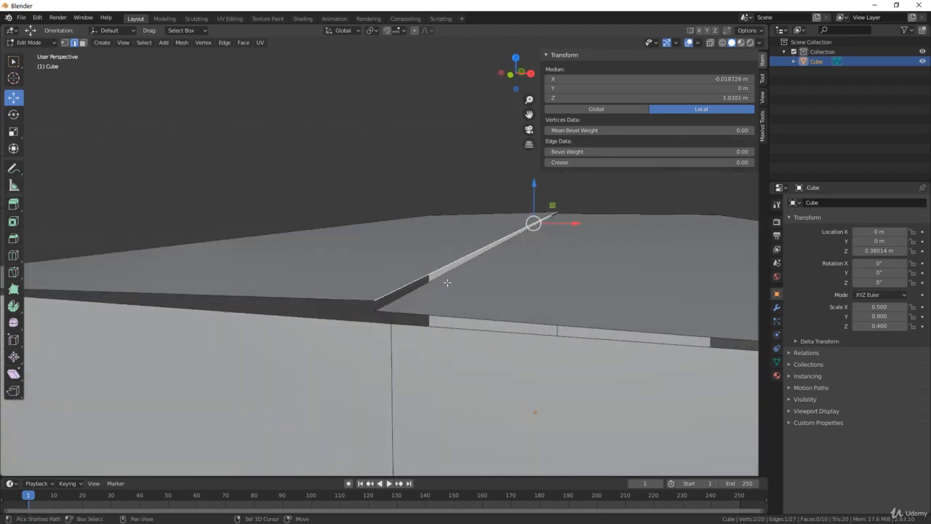
{"action": "key", "text": "e"}
{"action": "right_click", "coordinate": [448, 274]}
{"action": "left_click_drag", "start_coordinate": [533, 188], "coordinate": [539, 197]}
{"action": "middle_click_drag", "start_coordinate": [542, 204], "coordinate": [482, 257]}
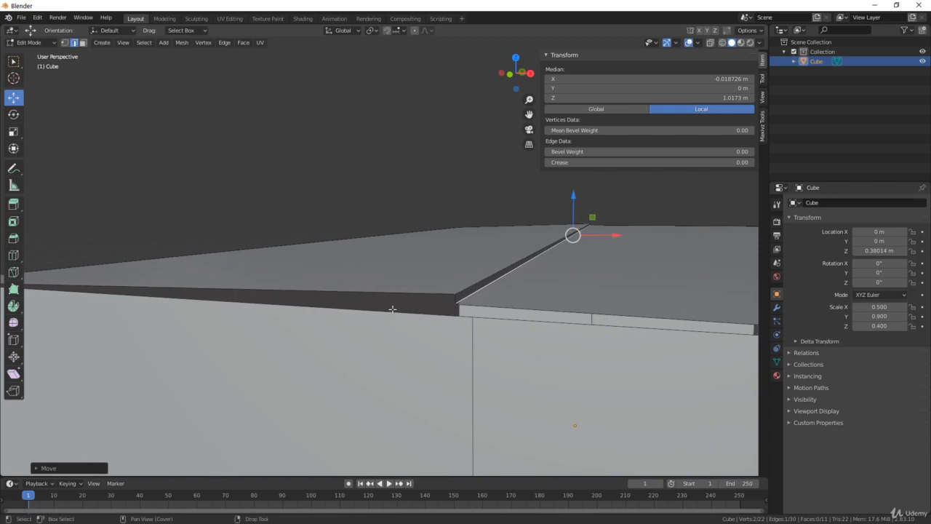
Extrude the second flap's inner edge and lower the new edge to a local Z of about 1.006 m.
{"action": "middle_click_drag", "start_coordinate": [392, 309], "coordinate": [403, 272]}
{"action": "key", "text": "ctrl+z"}
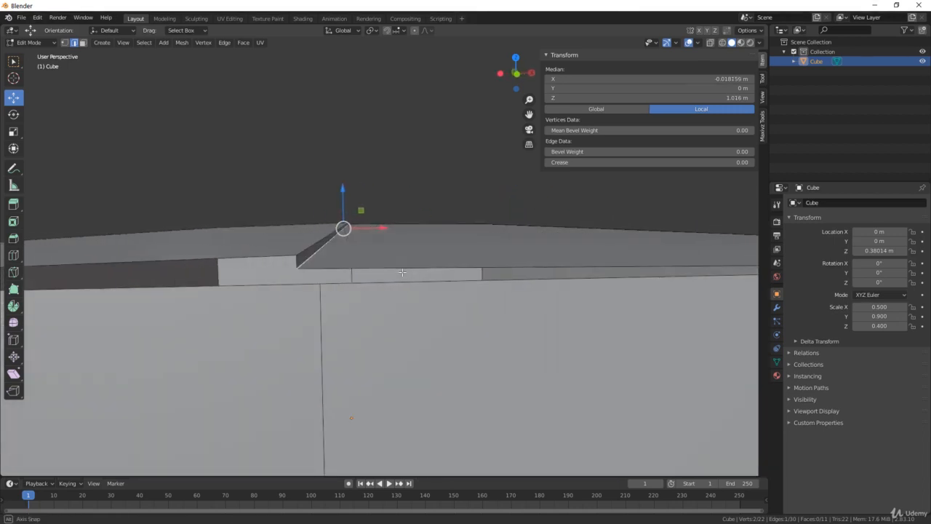
{"action": "key", "text": "e"}
{"action": "right_click", "coordinate": [402, 272]}
{"action": "left_click_drag", "start_coordinate": [342, 196], "coordinate": [345, 200]}
{"action": "middle_click_drag", "start_coordinate": [344, 218], "coordinate": [385, 267]}
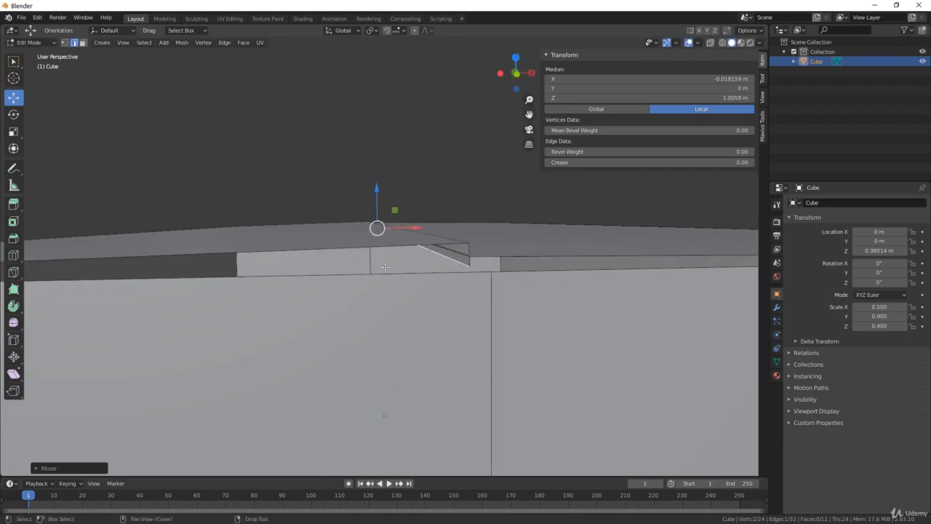
Select the thin inner lip faces of both flaps and lower them together slightly.
{"action": "left_click", "coordinate": [443, 260]}
{"action": "left_click", "coordinate": [450, 257]}
{"action": "middle_click_drag", "start_coordinate": [450, 257], "coordinate": [341, 275]}
{"action": "left_click", "coordinate": [275, 247], "text": "shift"}
{"action": "middle_click_drag", "start_coordinate": [276, 247], "coordinate": [407, 240]}
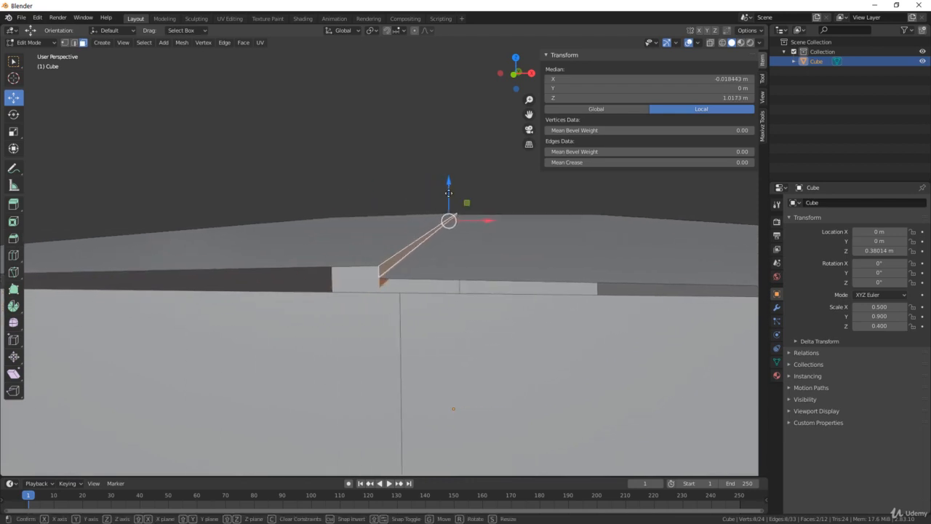
{"action": "left_click_drag", "start_coordinate": [448, 187], "coordinate": [450, 193]}
{"action": "middle_click_drag", "start_coordinate": [450, 193], "coordinate": [553, 272]}
{"action": "left_click", "coordinate": [577, 268]}
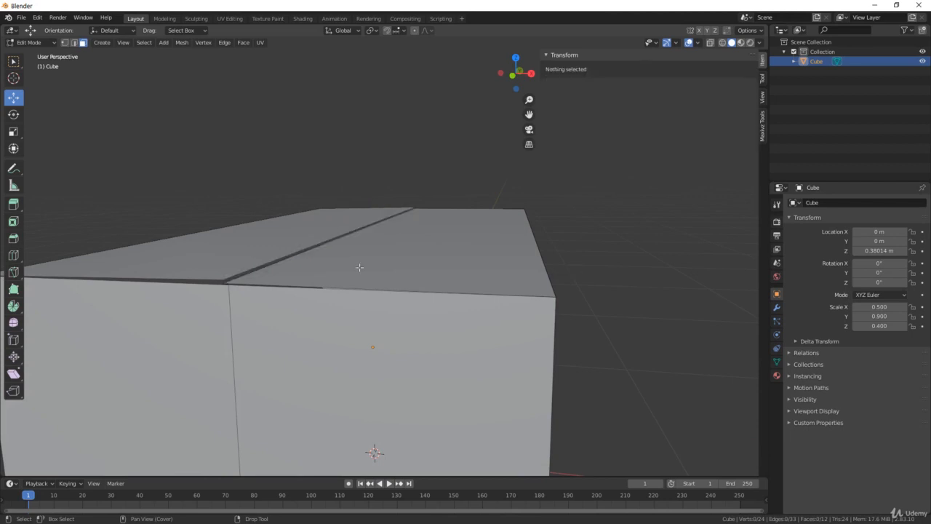
Extrude the first flap's end edge at Y -1 m and move the new edge to local Z of about 0.985 m, Y about -0.998 m.
{"action": "middle_click_drag", "start_coordinate": [284, 268], "coordinate": [356, 264], "text": "shift"}
{"action": "key", "text": "2"}
{"action": "left_click", "coordinate": [415, 264]}
{"action": "left_click_drag", "start_coordinate": [330, 224], "coordinate": [334, 224]}
{"action": "key", "text": "ctrl+z"}
{"action": "middle_click_drag", "start_coordinate": [368, 257], "coordinate": [383, 248], "text": "alt"}
{"action": "key", "text": "e"}
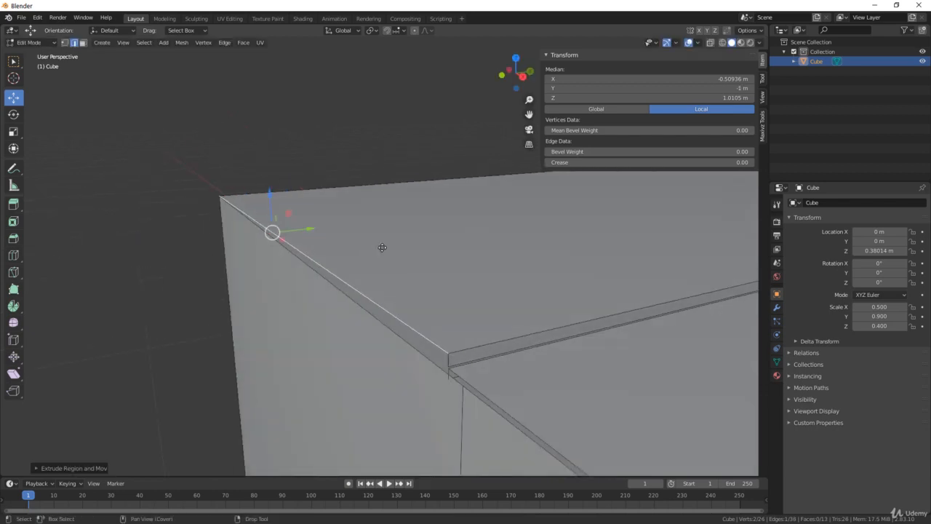
{"action": "left_click_drag", "start_coordinate": [272, 196], "coordinate": [270, 209]}
{"action": "middle_click_drag", "start_coordinate": [308, 223], "coordinate": [316, 237]}
{"action": "left_click_drag", "start_coordinate": [306, 238], "coordinate": [307, 238]}
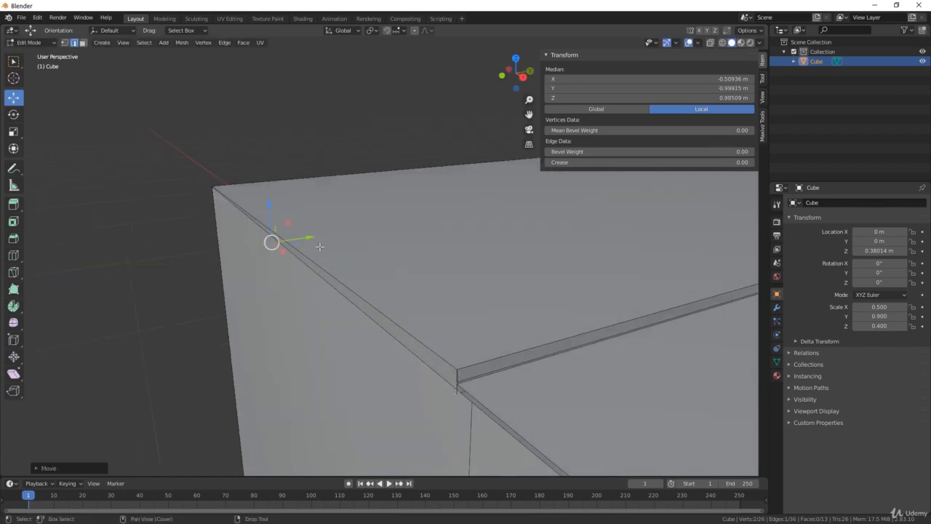
Select the first flap's new end strip face and shift it to a local Y of about -0.9995 m.
{"action": "middle_click_drag", "start_coordinate": [312, 240], "coordinate": [352, 265]}
{"action": "middle_click_drag", "start_coordinate": [382, 302], "coordinate": [386, 308]}
{"action": "key", "text": "3"}
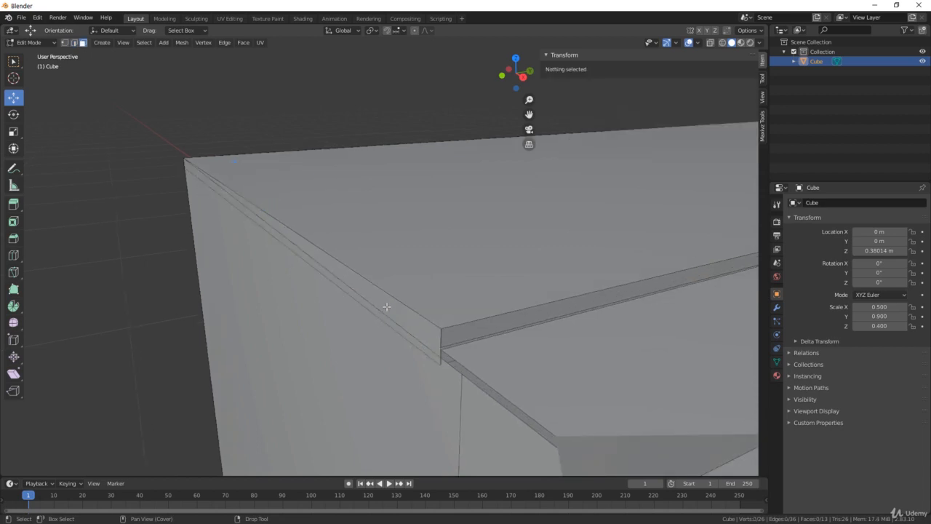
{"action": "left_click", "coordinate": [387, 308]}
{"action": "left_click_drag", "start_coordinate": [272, 196], "coordinate": [280, 199]}
{"action": "middle_click_drag", "start_coordinate": [291, 208], "coordinate": [201, 267]}
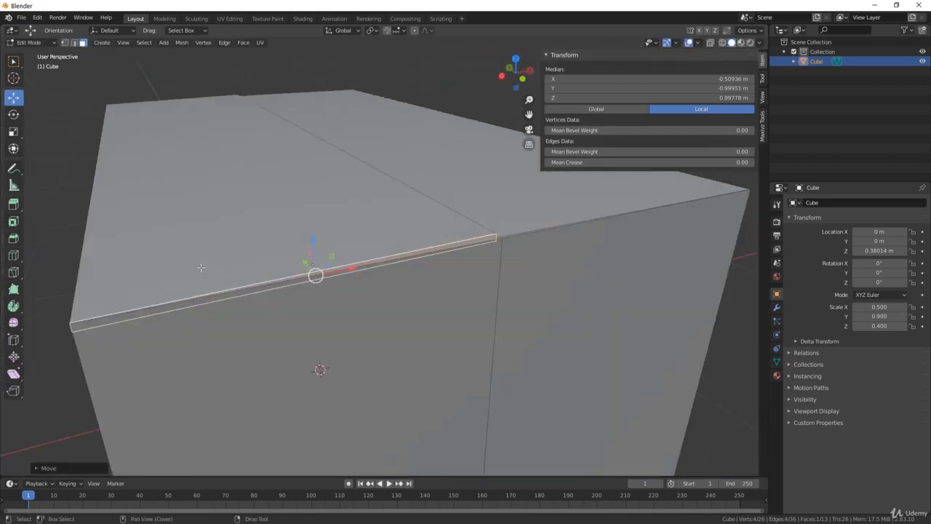
Examine the first flap's end strip and the seam between the two flaps from several sides.
{"action": "middle_click_drag", "start_coordinate": [424, 284], "coordinate": [434, 325]}
{"action": "left_click", "coordinate": [366, 288]}
{"action": "left_click", "coordinate": [263, 360]}
{"action": "scroll", "coordinate": [380, 254], "scroll_direction": "up", "scroll_amount": 1}
{"action": "key", "text": "2"}
{"action": "left_click", "coordinate": [379, 249]}
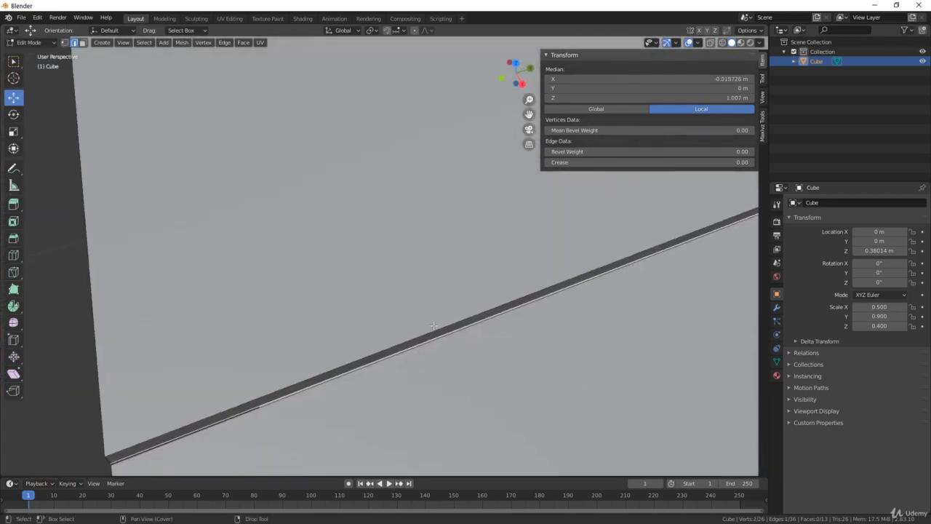
{"action": "scroll", "coordinate": [434, 332], "scroll_direction": "down", "scroll_amount": 10}
{"action": "middle_click_drag", "start_coordinate": [611, 287], "coordinate": [334, 200], "text": "shift"}
{"action": "scroll", "coordinate": [395, 208], "scroll_direction": "down", "scroll_amount": 2}
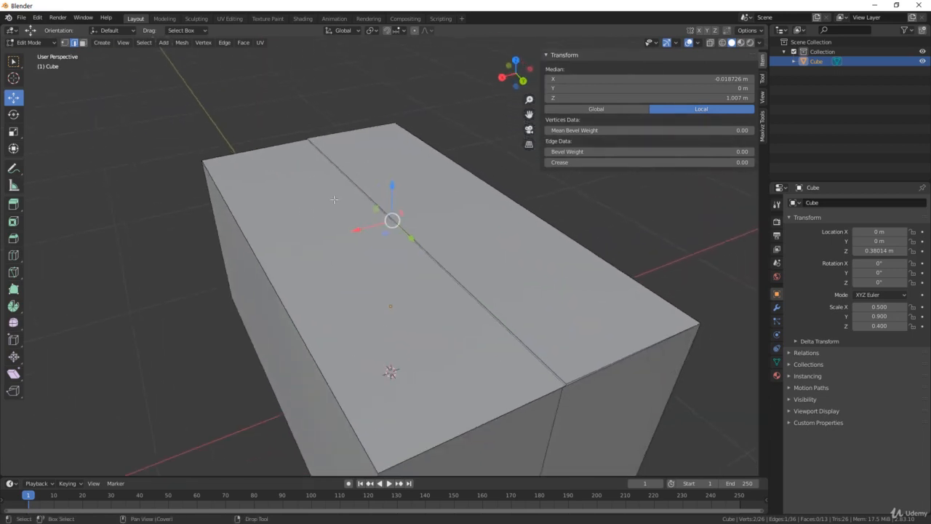
Shift the first flap's opposite end edge and the adjoining short lip edge inward to a local Y of about 0.999 m.
{"action": "middle_click_drag", "start_coordinate": [528, 344], "coordinate": [415, 262], "text": "shift"}
{"action": "scroll", "coordinate": [406, 249], "scroll_direction": "up", "scroll_amount": 3}
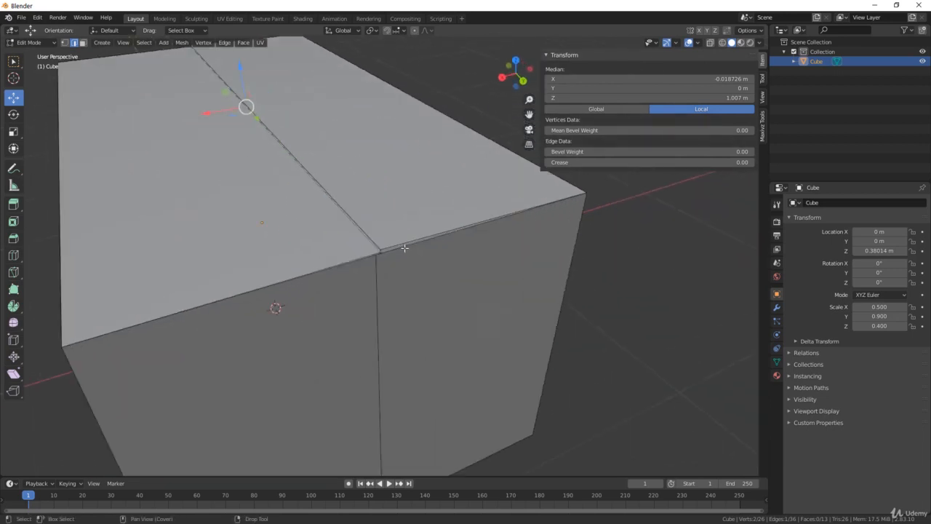
{"action": "left_click", "coordinate": [396, 236]}
{"action": "key", "text": "KP_Decimal"}
{"action": "middle_click_drag", "start_coordinate": [272, 268], "coordinate": [354, 254], "text": "shift"}
{"action": "scroll", "coordinate": [354, 254], "scroll_direction": "up", "scroll_amount": 2}
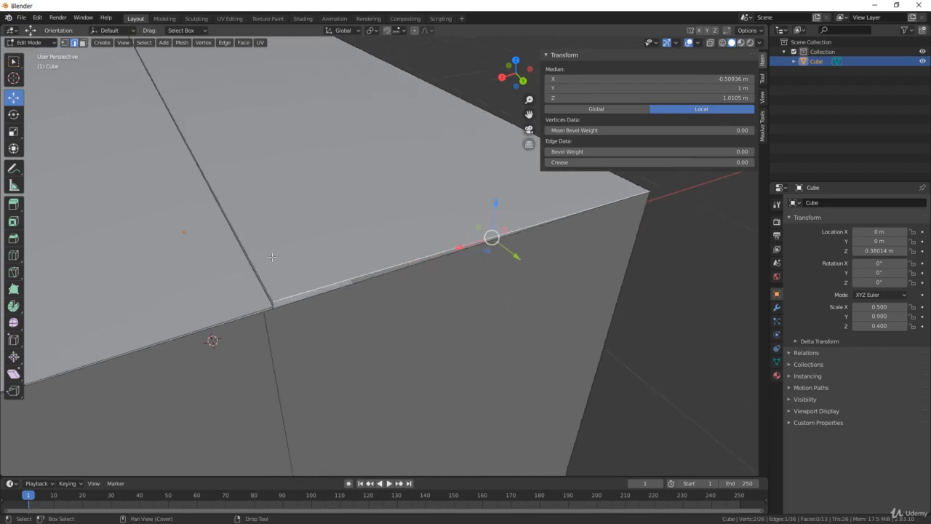
{"action": "middle_click_drag", "start_coordinate": [275, 330], "coordinate": [292, 300]}
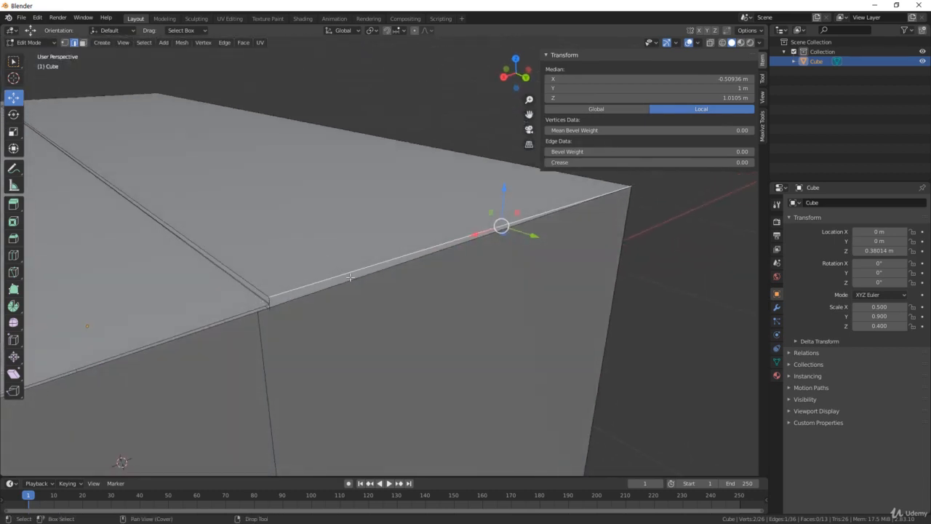
{"action": "middle_click_drag", "start_coordinate": [350, 277], "coordinate": [431, 239]}
{"action": "left_click", "coordinate": [435, 238], "text": "shift"}
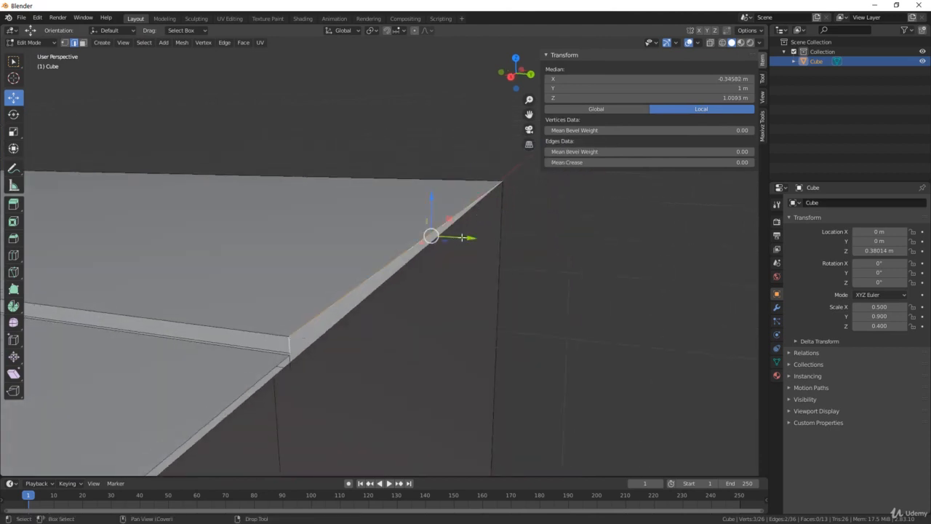
{"action": "left_click_drag", "start_coordinate": [461, 237], "coordinate": [463, 237]}
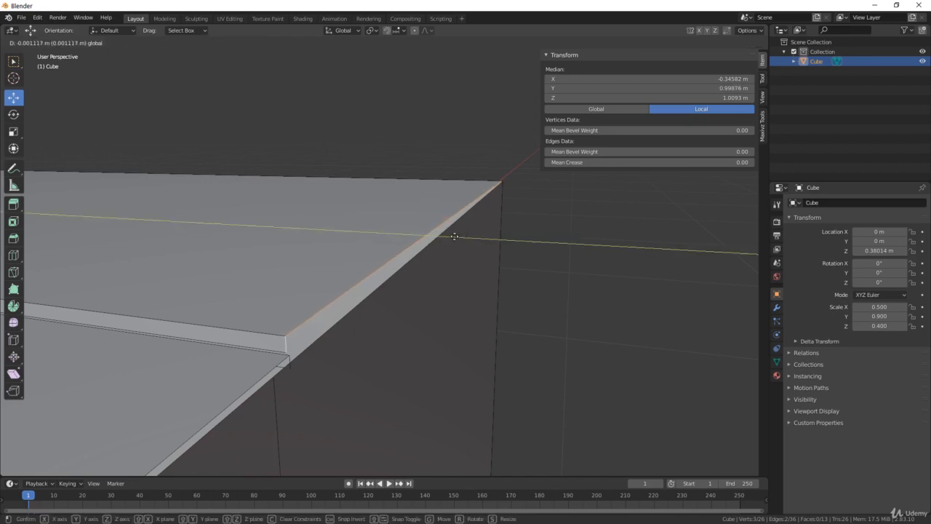
{"action": "left_click_drag", "start_coordinate": [455, 236], "coordinate": [454, 236]}
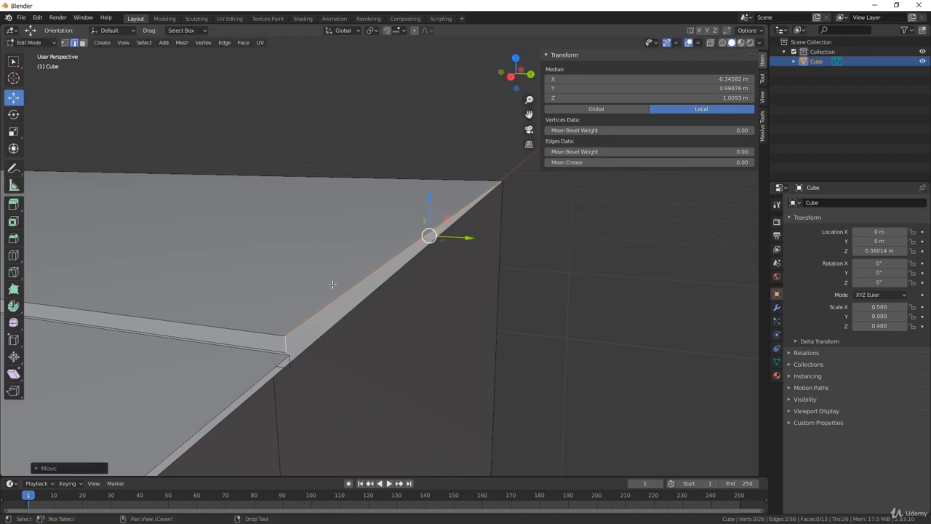
Extrude the first flap's shifted end edge and lower the new edge to a local Z of about 0.984 m.
{"action": "right_click", "coordinate": [420, 300]}
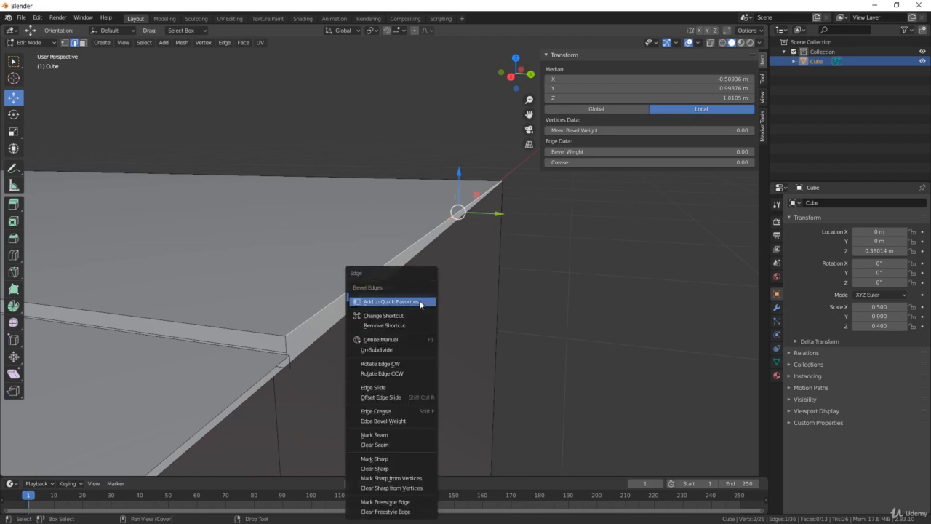
{"action": "key", "text": "ctrl+e"}
{"action": "left_click", "coordinate": [464, 272]}
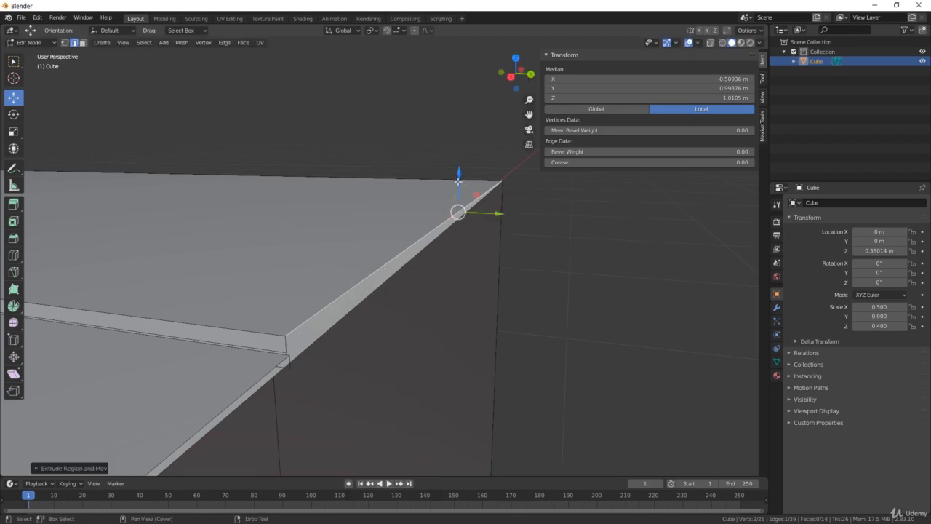
{"action": "left_click_drag", "start_coordinate": [457, 181], "coordinate": [460, 196]}
{"action": "scroll", "coordinate": [459, 196], "scroll_direction": "down", "scroll_amount": 3}
{"action": "middle_click_drag", "start_coordinate": [456, 200], "coordinate": [359, 235]}
{"action": "scroll", "coordinate": [360, 254], "scroll_direction": "up", "scroll_amount": 2}
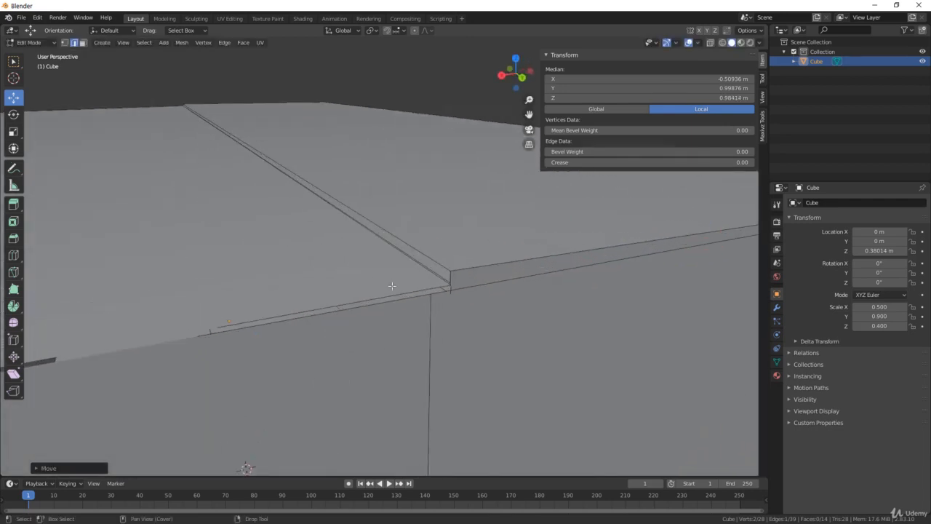
Shift the second flap's end edge at Y 1 m and its short lip edge inward to a local Y of about 0.999 m.
{"action": "left_click", "coordinate": [403, 295]}
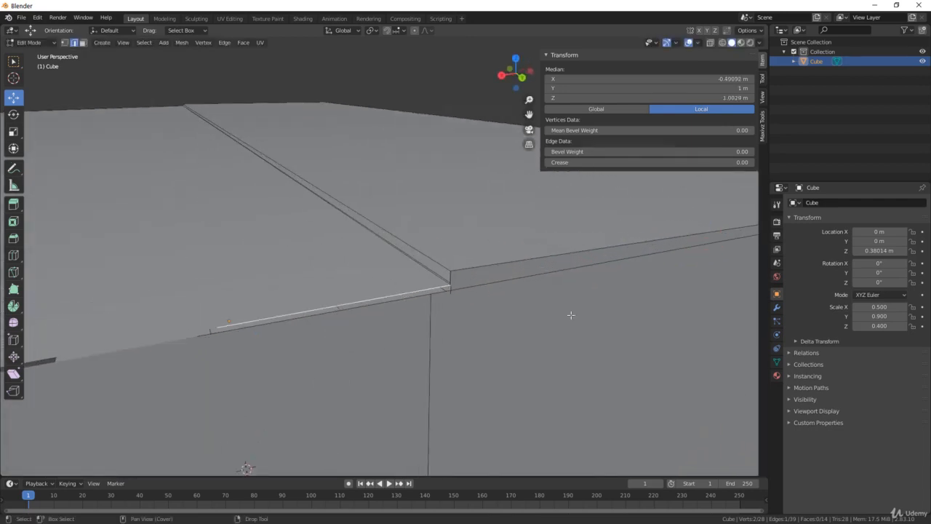
{"action": "middle_click_drag", "start_coordinate": [571, 315], "coordinate": [382, 288], "text": "shift"}
{"action": "scroll", "coordinate": [383, 288], "scroll_direction": "down", "scroll_amount": 5}
{"action": "middle_click_drag", "start_coordinate": [469, 295], "coordinate": [412, 247]}
{"action": "middle_click_drag", "start_coordinate": [491, 279], "coordinate": [451, 252]}
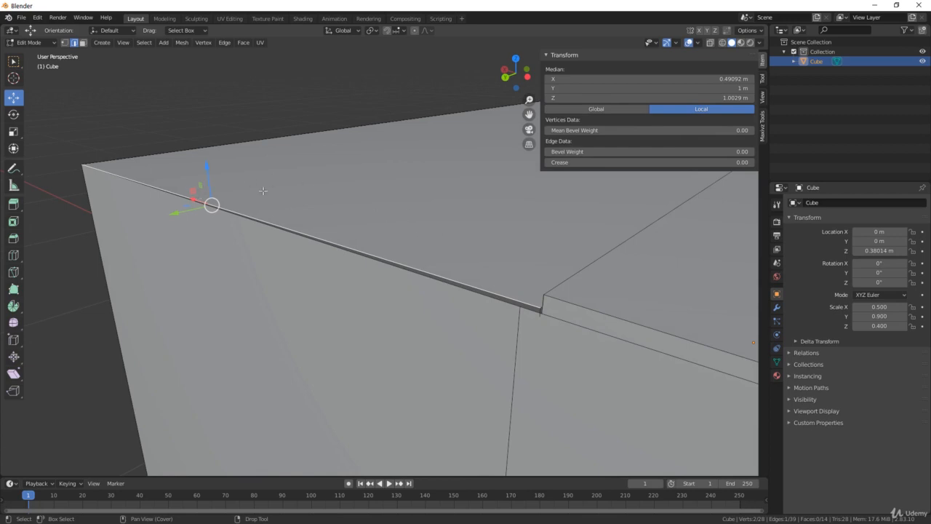
{"action": "middle_click_drag", "start_coordinate": [399, 247], "coordinate": [313, 232]}
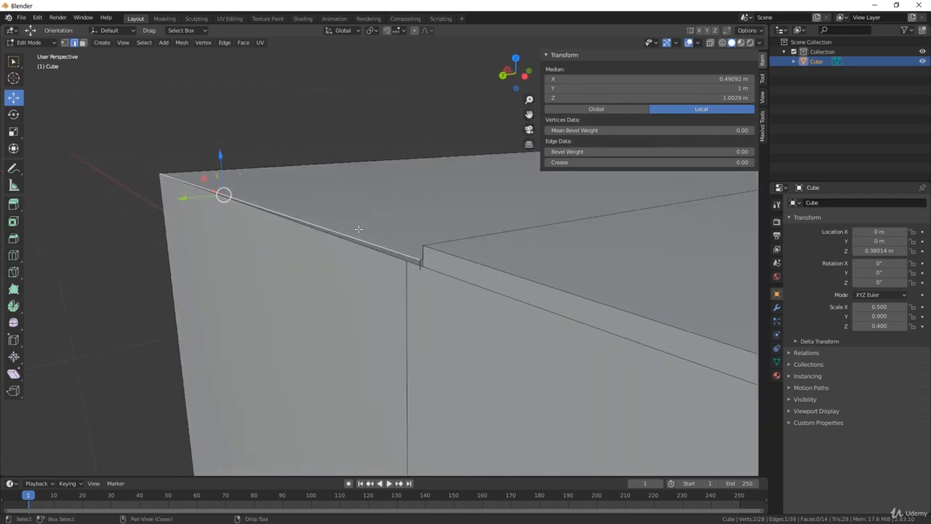
{"action": "scroll", "coordinate": [358, 229], "scroll_direction": "up", "scroll_amount": 1}
{"action": "left_click", "coordinate": [436, 267], "text": "shift"}
{"action": "scroll", "coordinate": [191, 237], "scroll_direction": "down", "scroll_amount": 1}
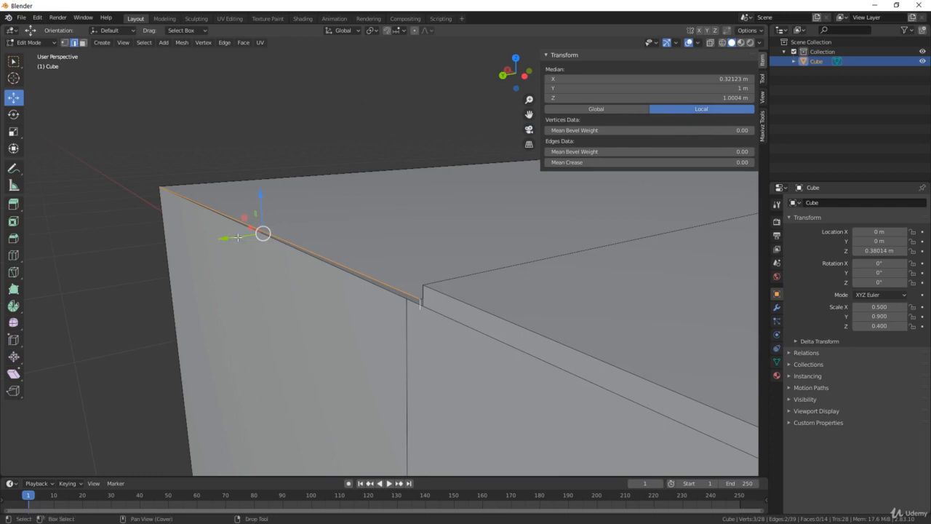
{"action": "left_click_drag", "start_coordinate": [229, 237], "coordinate": [290, 243]}
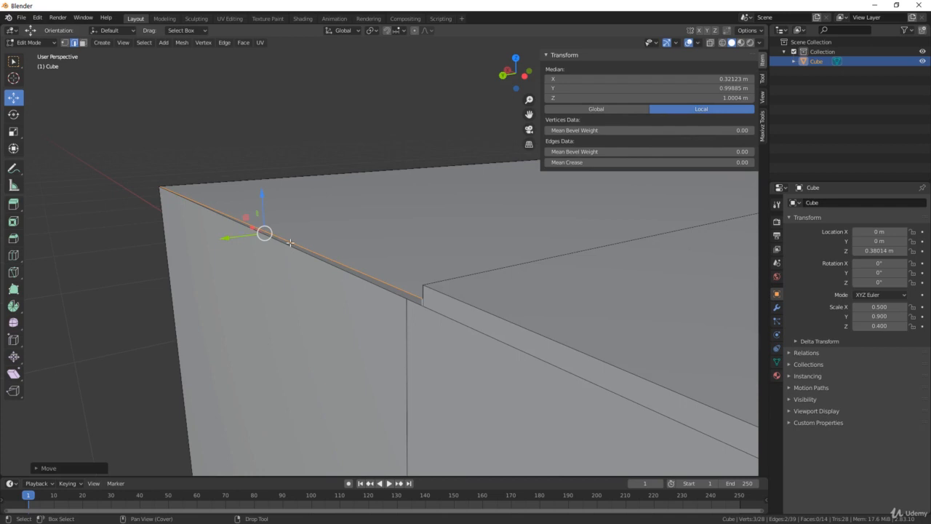
Extrude the second flap's shifted end edge and lower the new edge to a local Z of about 0.992 m.
{"action": "left_click", "coordinate": [341, 260]}
{"action": "key", "text": "ctrl+e"}
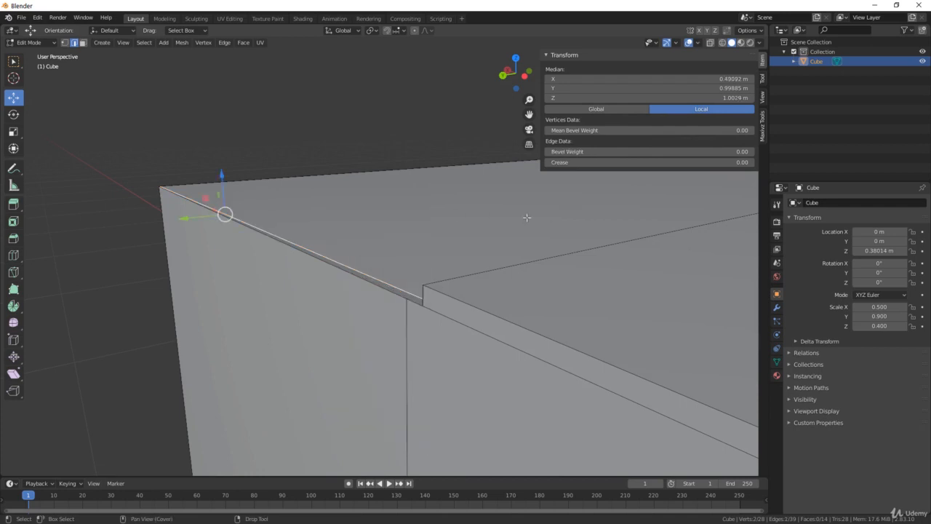
{"action": "key", "text": "e"}
{"action": "right_click", "coordinate": [424, 222]}
{"action": "left_click_drag", "start_coordinate": [219, 182], "coordinate": [223, 189]}
{"action": "scroll", "coordinate": [485, 237], "scroll_direction": "down", "scroll_amount": 4}
{"action": "middle_click_drag", "start_coordinate": [485, 237], "coordinate": [428, 275]}
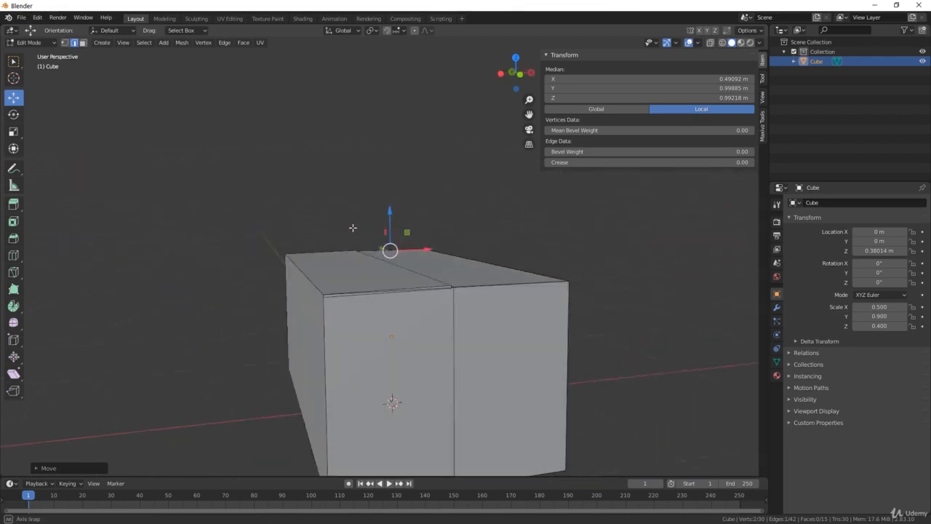
{"action": "scroll", "coordinate": [428, 274], "scroll_direction": "up", "scroll_amount": 3}
Shift the second flap's end edge at Y -1 m inward to a local Y of about -0.997 m.
{"action": "left_click", "coordinate": [466, 307]}
{"action": "middle_click_drag", "start_coordinate": [467, 307], "coordinate": [422, 227]}
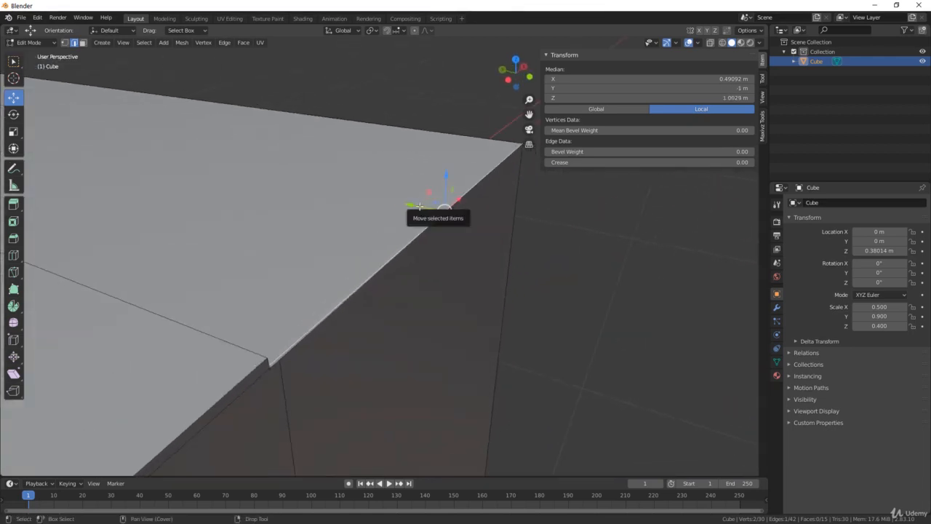
{"action": "left_click_drag", "start_coordinate": [411, 206], "coordinate": [416, 206]}
Extrude the second flap's end edge on the negative Y side and lower the new edge to a local Z of about 0.986 m.
{"action": "middle_click_drag", "start_coordinate": [417, 206], "coordinate": [423, 247]}
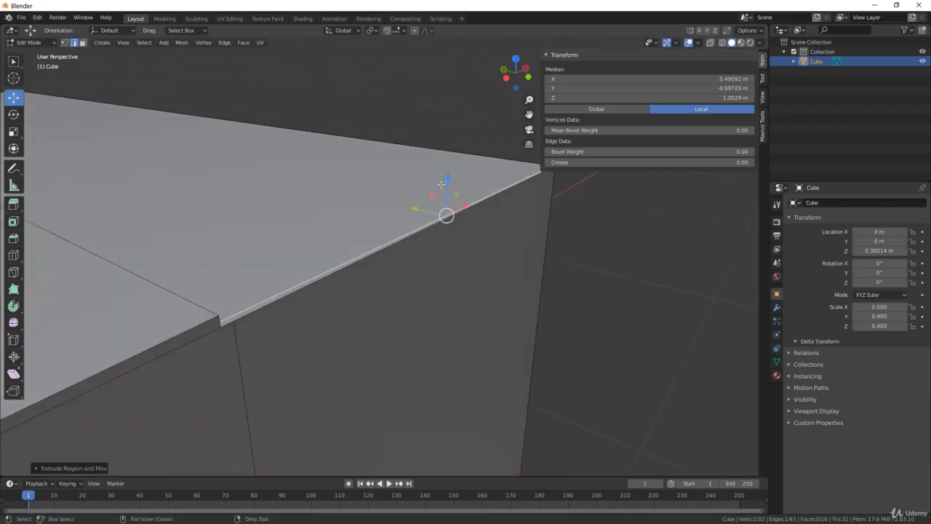
{"action": "middle_click_drag", "start_coordinate": [441, 184], "coordinate": [418, 210]}
{"action": "left_click_drag", "start_coordinate": [418, 210], "coordinate": [416, 221]}
{"action": "scroll", "coordinate": [416, 221], "scroll_direction": "down", "scroll_amount": 5}
{"action": "scroll", "coordinate": [416, 221], "scroll_direction": "down", "scroll_amount": 3, "text": "alt"}
{"action": "middle_click_drag", "start_coordinate": [305, 227], "coordinate": [341, 206]}
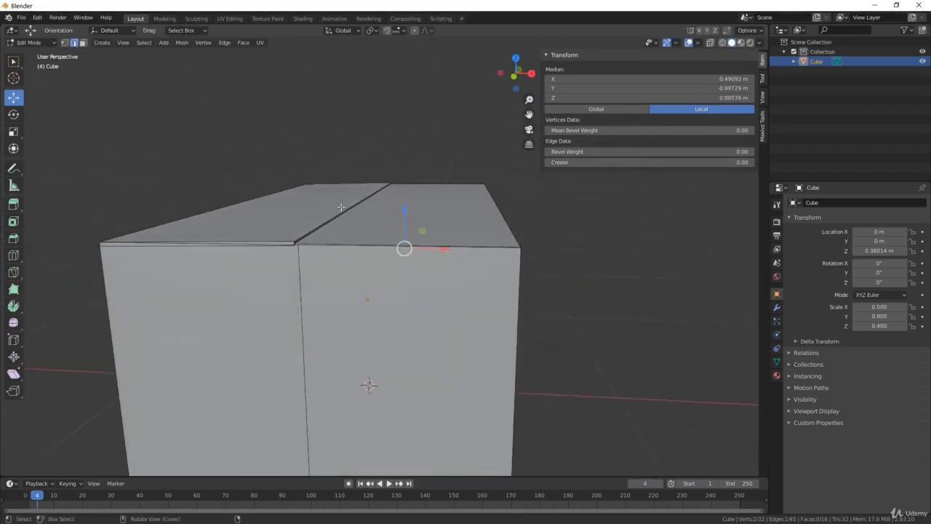
Check the whole carton in Object Mode and return to editing its mesh.
{"action": "key", "text": "Tab"}
{"action": "left_click", "coordinate": [372, 128]}
{"action": "middle_click_drag", "start_coordinate": [371, 128], "coordinate": [304, 147]}
{"action": "left_click", "coordinate": [384, 195]}
{"action": "key", "text": "Tab"}
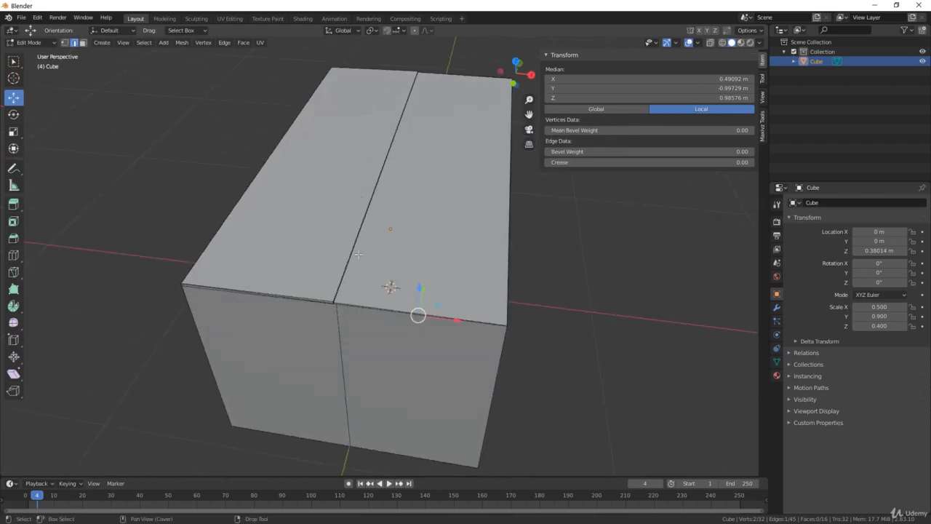
{"action": "middle_click_drag", "start_coordinate": [358, 254], "coordinate": [350, 236]}
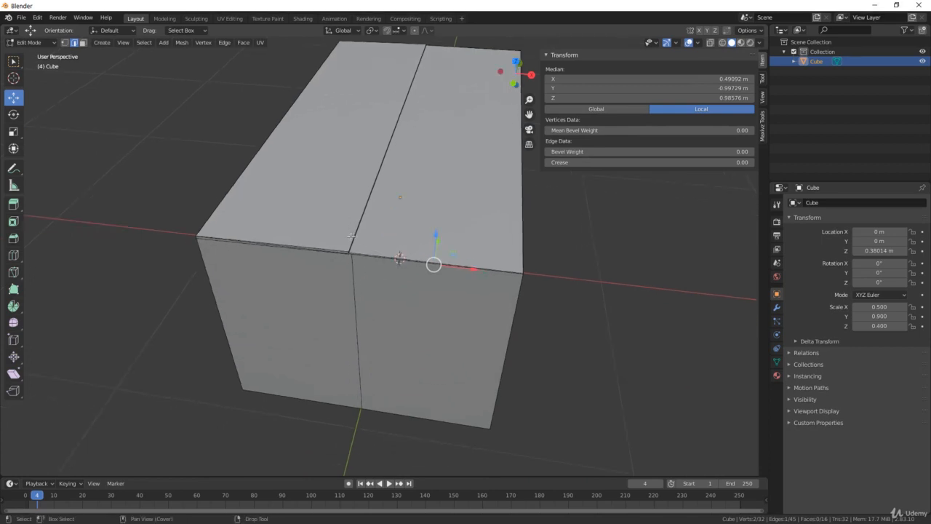
Separate all of the carton's side and bottom faces from the flaps into their own object and select it in Object Mode.
{"action": "key", "text": "3"}
{"action": "scroll", "coordinate": [363, 285], "scroll_direction": "down", "scroll_amount": 4}
{"action": "middle_click_drag", "start_coordinate": [362, 285], "coordinate": [248, 282]}
{"action": "left_click_drag", "start_coordinate": [248, 282], "coordinate": [563, 328]}
{"action": "middle_click_drag", "start_coordinate": [563, 328], "coordinate": [294, 274]}
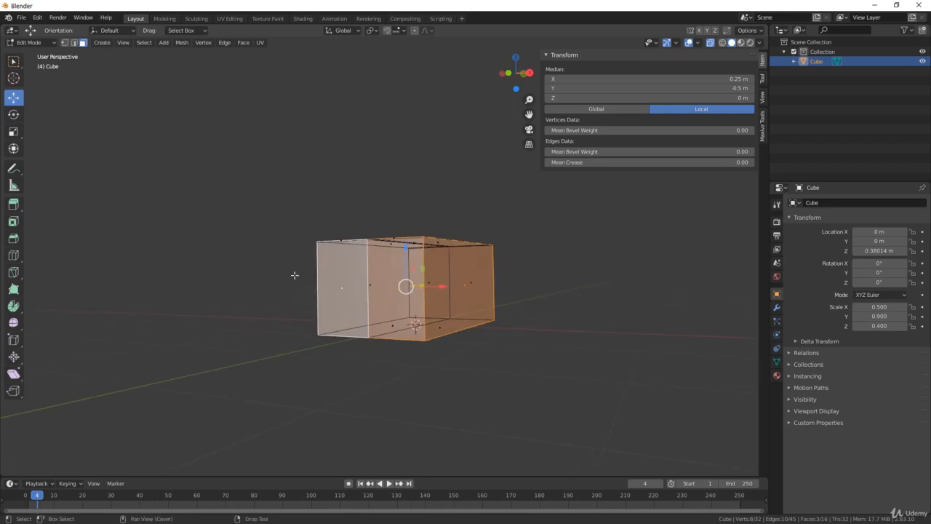
{"action": "left_click_drag", "start_coordinate": [276, 268], "coordinate": [747, 441]}
{"action": "middle_click_drag", "start_coordinate": [546, 304], "coordinate": [421, 260]}
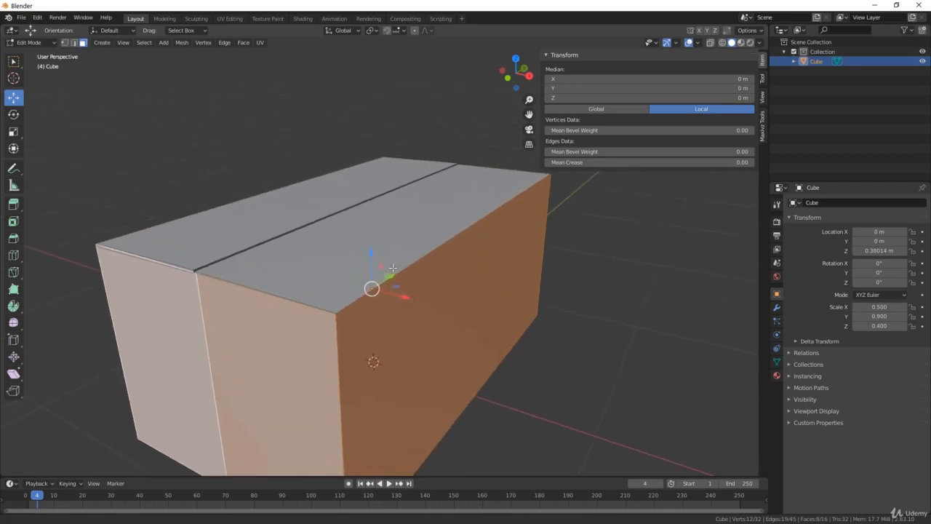
{"action": "key", "text": "q"}
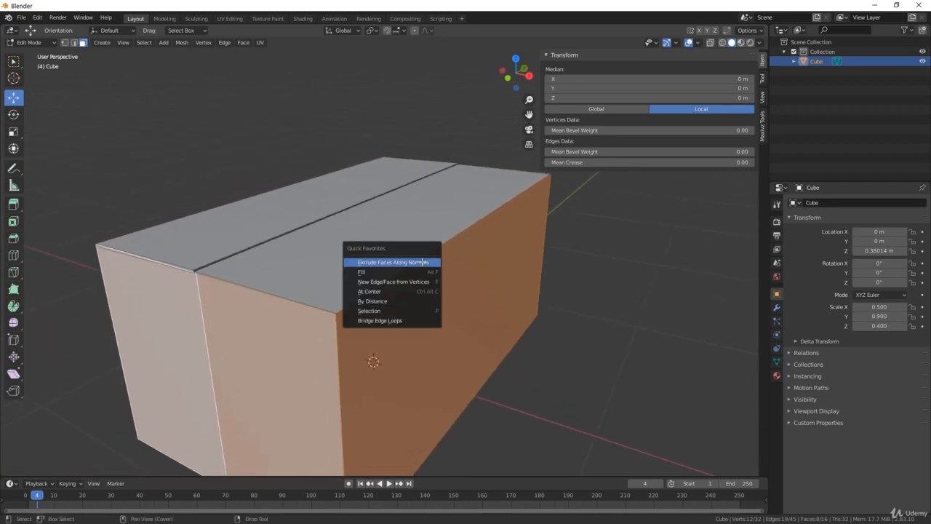
{"action": "left_click", "coordinate": [375, 314]}
{"action": "key", "text": "Tab"}
{"action": "left_click", "coordinate": [392, 307]}
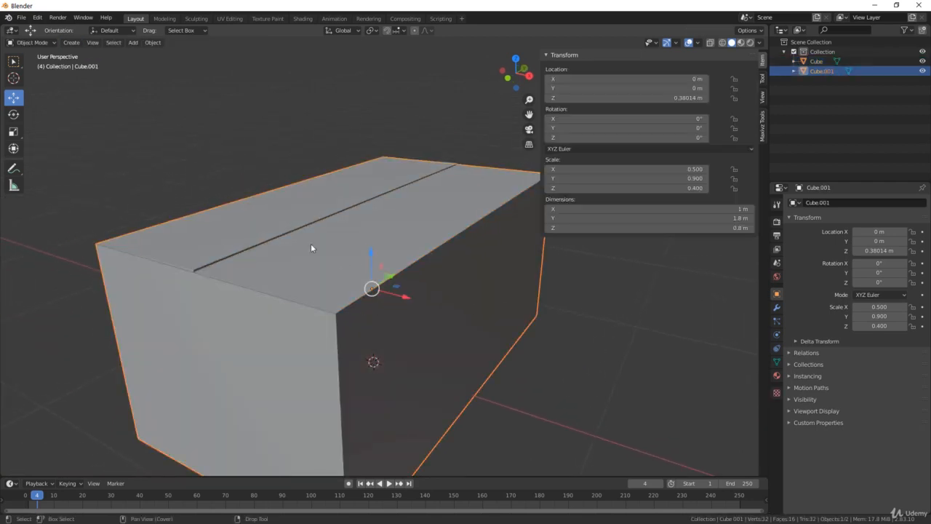
Isolate the carton body to inspect its open mesh, and show the flaps again in Object Mode.
{"action": "left_click", "coordinate": [310, 243]}
{"action": "left_click", "coordinate": [366, 301]}
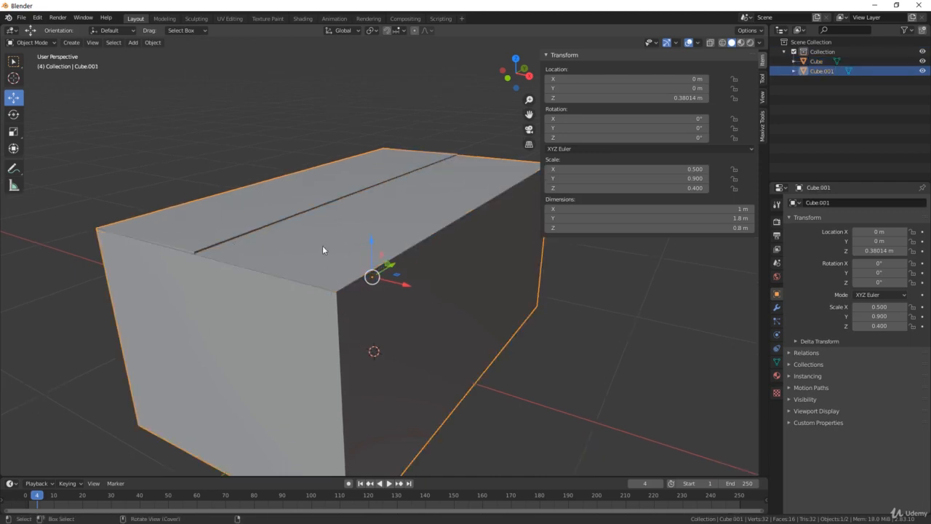
{"action": "key", "text": "shift+h"}
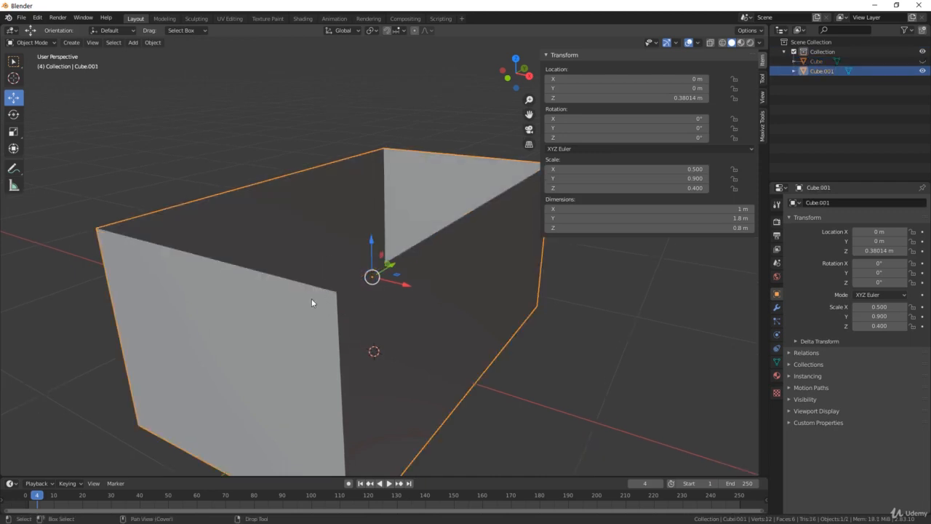
{"action": "key", "text": "Tab"}
{"action": "middle_click_drag", "start_coordinate": [312, 298], "coordinate": [343, 305]}
{"action": "key", "text": "alt+a"}
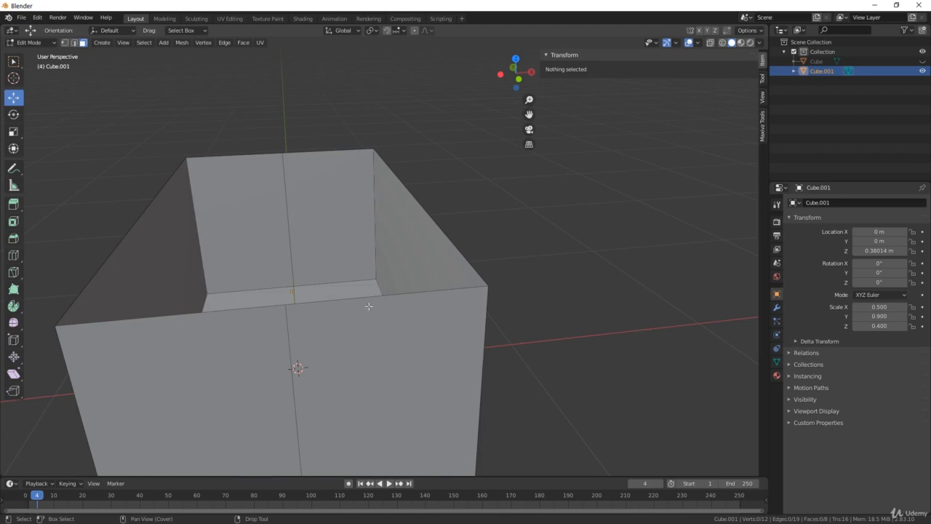
{"action": "key", "text": "a"}
{"action": "key", "text": "f"}
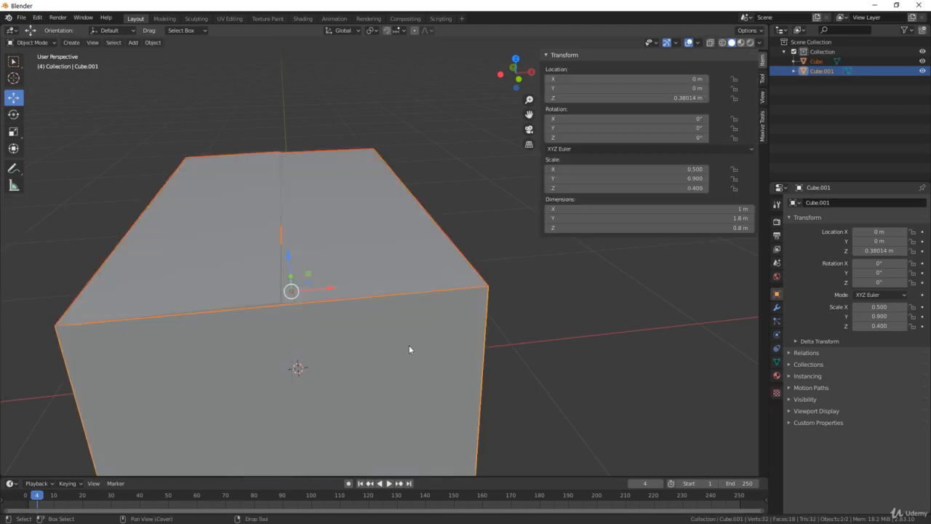
Close the body's open top by bridging the two top edges of one short end with the two of the other.
{"action": "key", "text": "alt+a"}
{"action": "left_click", "coordinate": [318, 305]}
{"action": "key", "text": "2"}
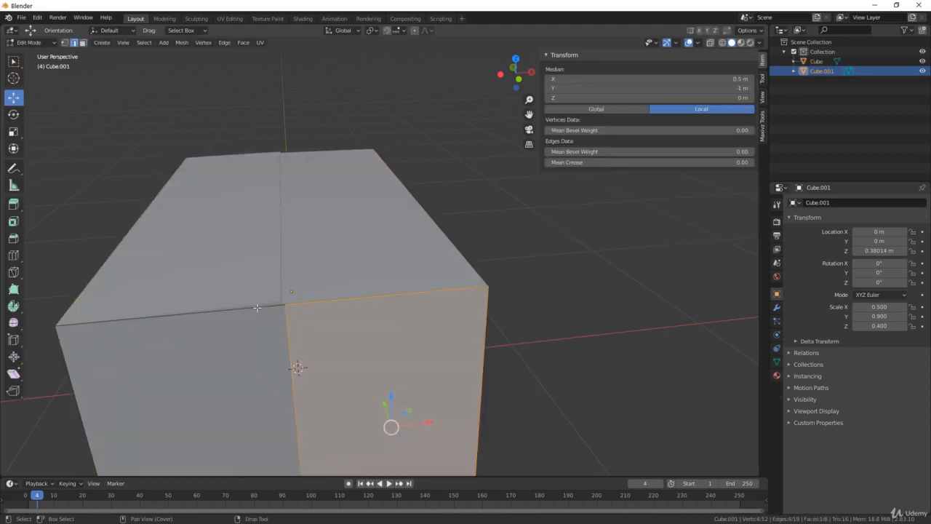
{"action": "left_click", "coordinate": [258, 306]}
{"action": "left_click", "coordinate": [416, 286], "text": "shift"}
{"action": "middle_click_drag", "start_coordinate": [417, 286], "coordinate": [315, 272]}
{"action": "left_click", "coordinate": [302, 213], "text": "shift"}
{"action": "left_click", "coordinate": [371, 216], "text": "shift"}
{"action": "middle_click_drag", "start_coordinate": [371, 217], "coordinate": [401, 257]}
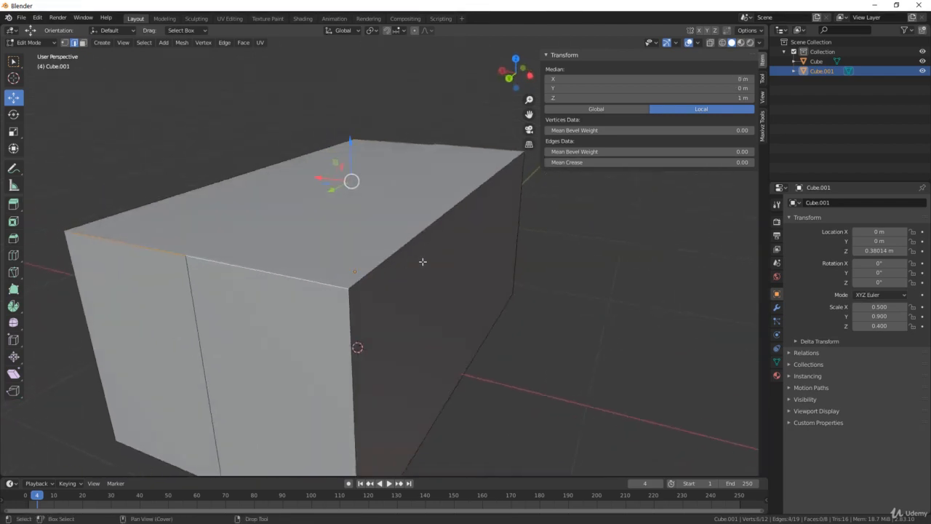
{"action": "key", "text": "q"}
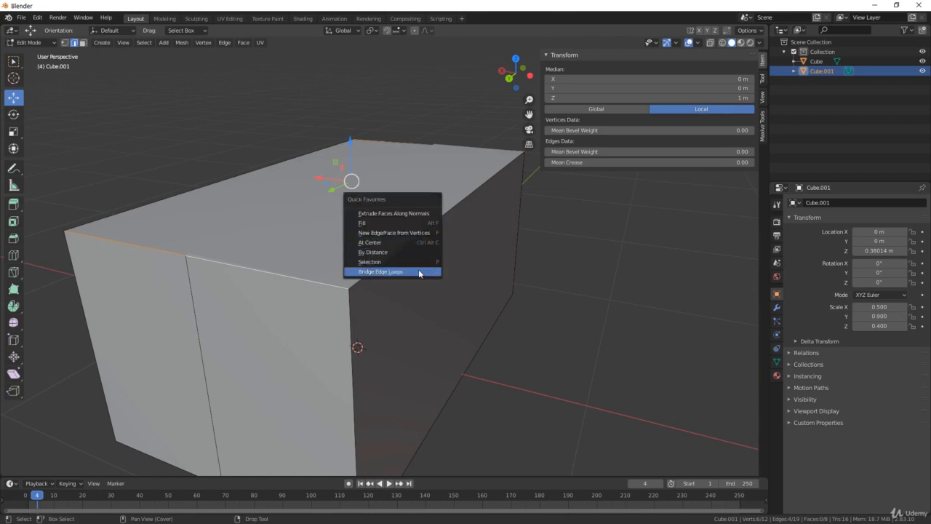
{"action": "left_click", "coordinate": [421, 271]}
{"action": "middle_click_drag", "start_coordinate": [421, 271], "coordinate": [413, 251]}
{"action": "scroll", "coordinate": [357, 251], "scroll_direction": "up", "scroll_amount": 3}
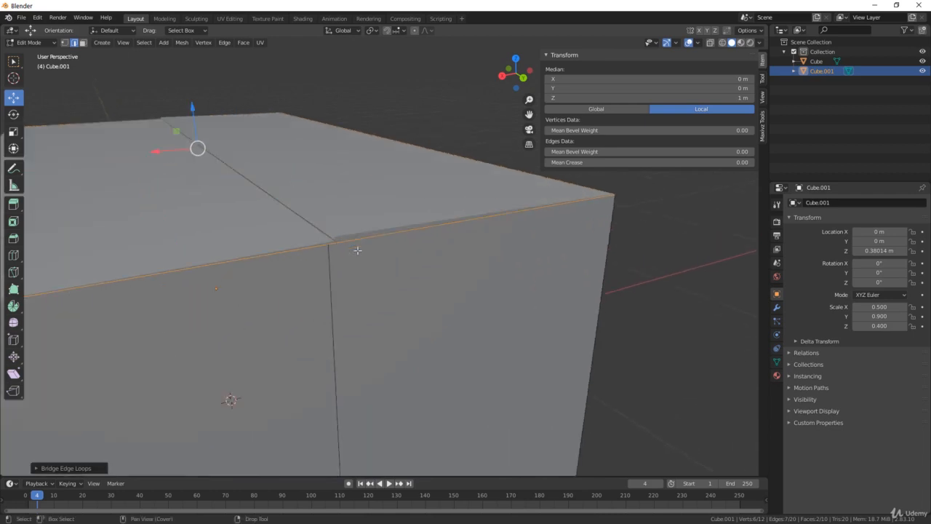
Examine the closed body together with the flaps in Object Mode and return to editing its mesh.
{"action": "scroll", "coordinate": [317, 250], "scroll_direction": "up", "scroll_amount": 2}
{"action": "key", "text": "Tab"}
{"action": "scroll", "coordinate": [318, 250], "scroll_direction": "down", "scroll_amount": 5}
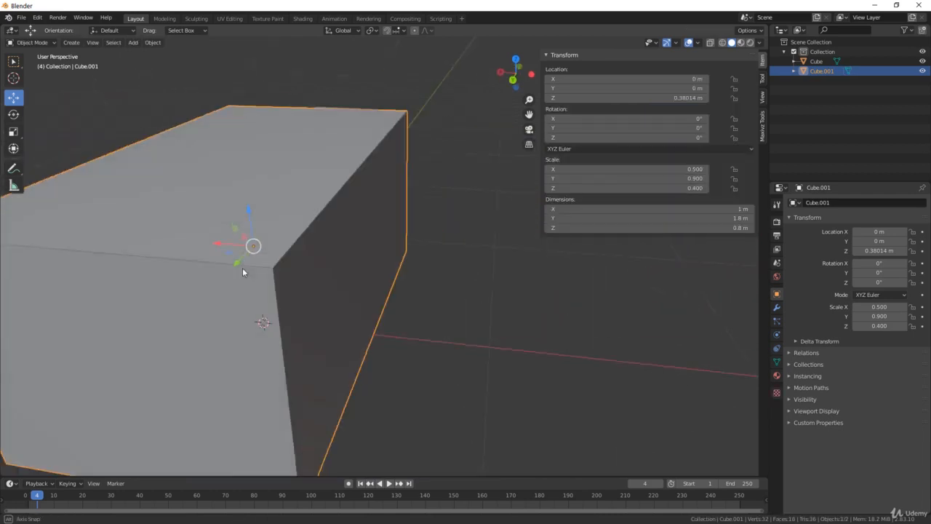
{"action": "middle_click_drag", "start_coordinate": [243, 270], "coordinate": [376, 291]}
{"action": "scroll", "coordinate": [408, 288], "scroll_direction": "up", "scroll_amount": 3}
{"action": "middle_click_drag", "start_coordinate": [441, 289], "coordinate": [375, 322]}
{"action": "key", "text": "Tab"}
{"action": "scroll", "coordinate": [489, 322], "scroll_direction": "down", "scroll_amount": 5}
Select the two vertical corner edges at the positive Y end and the bottom edges along that end and both long sides.
{"action": "left_click", "coordinate": [367, 320]}
{"action": "middle_click_drag", "start_coordinate": [427, 411], "coordinate": [381, 366]}
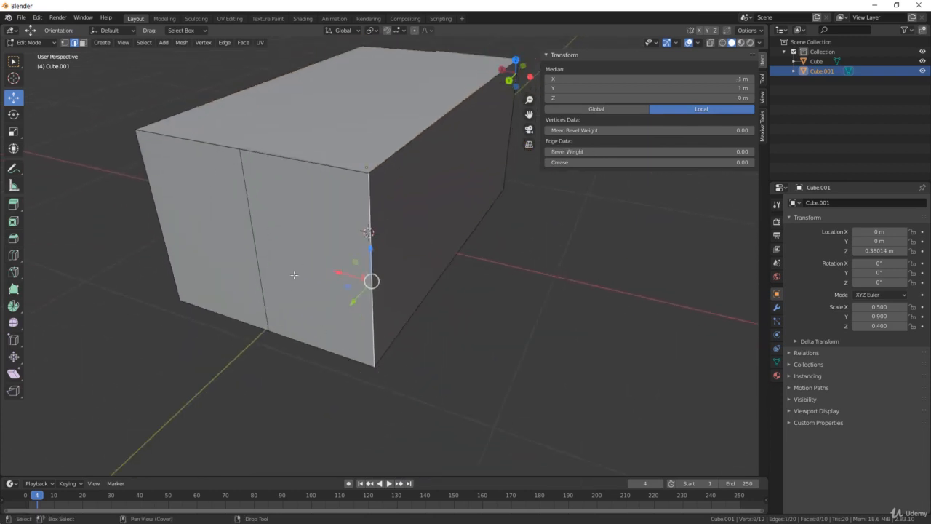
{"action": "left_click", "coordinate": [342, 353], "text": "alt+shift"}
{"action": "left_click", "coordinate": [402, 324], "text": "shift"}
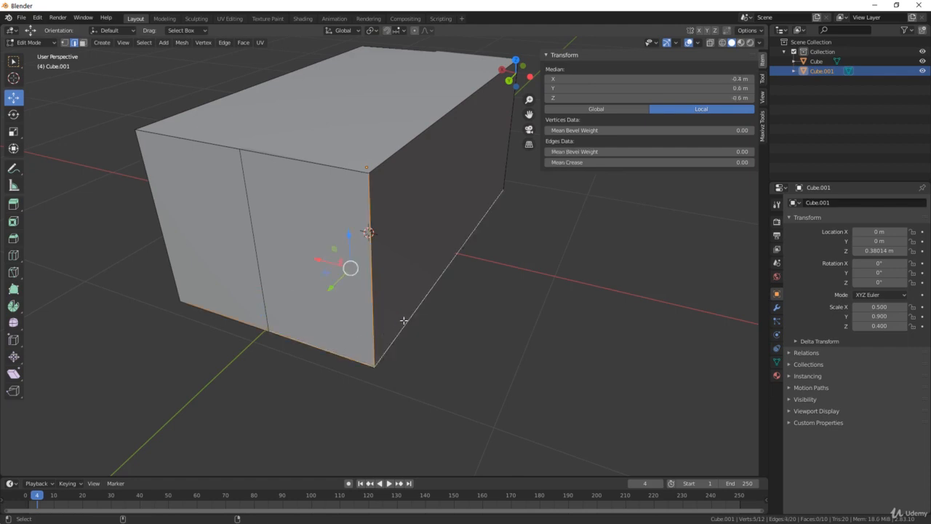
{"action": "middle_click_drag", "start_coordinate": [403, 325], "coordinate": [390, 354]}
{"action": "left_click", "coordinate": [435, 351], "text": "shift"}
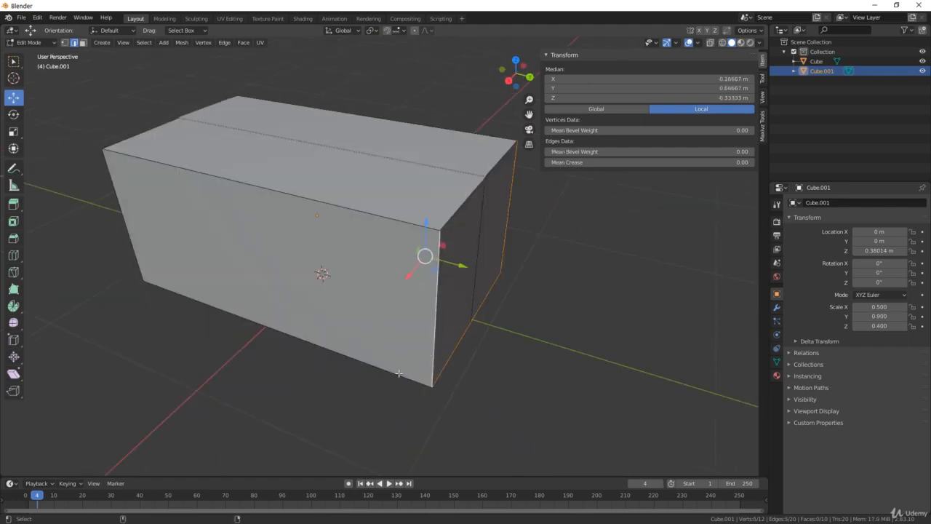
{"action": "left_click", "coordinate": [400, 374], "text": "shift"}
Add the bottom edges and both vertical corner edges of the negative Y end to the selection.
{"action": "middle_click_drag", "start_coordinate": [312, 361], "coordinate": [265, 236]}
{"action": "left_click", "coordinate": [367, 233], "text": "shift"}
{"action": "left_click", "coordinate": [353, 237], "text": "shift"}
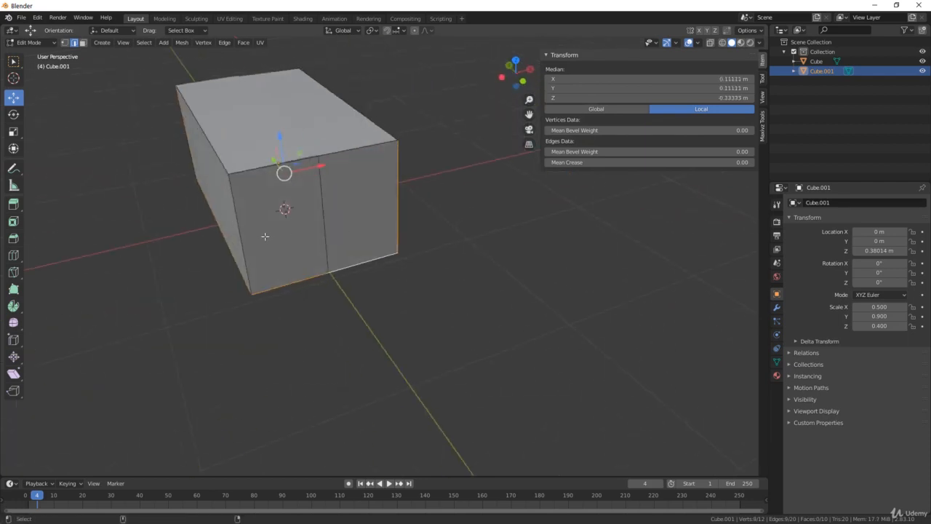
{"action": "left_click", "coordinate": [241, 236], "text": "shift"}
{"action": "middle_click_drag", "start_coordinate": [456, 235], "coordinate": [353, 257]}
{"action": "scroll", "coordinate": [327, 255], "scroll_direction": "up", "scroll_amount": 5}
{"action": "scroll", "coordinate": [318, 229], "scroll_direction": "down", "scroll_amount": 5}
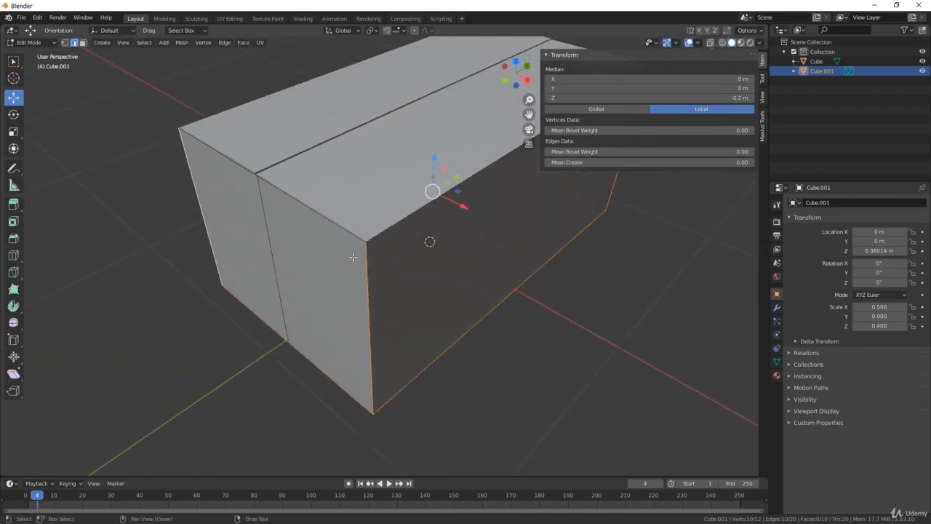
{"action": "middle_click_drag", "start_coordinate": [336, 256], "coordinate": [299, 170]}
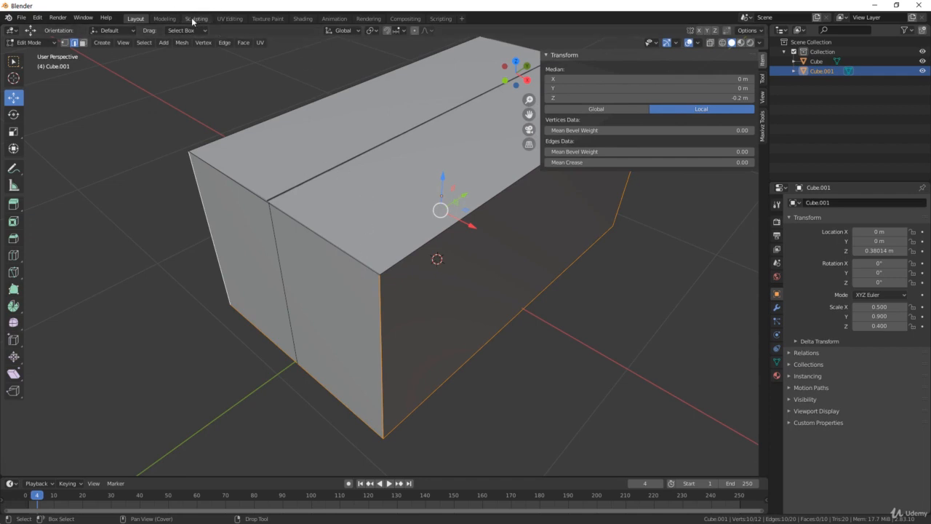
Try to bevel the selected vertical corner edges and bottom edges of the body.
{"action": "middle_click_drag", "start_coordinate": [437, 240], "coordinate": [465, 198]}
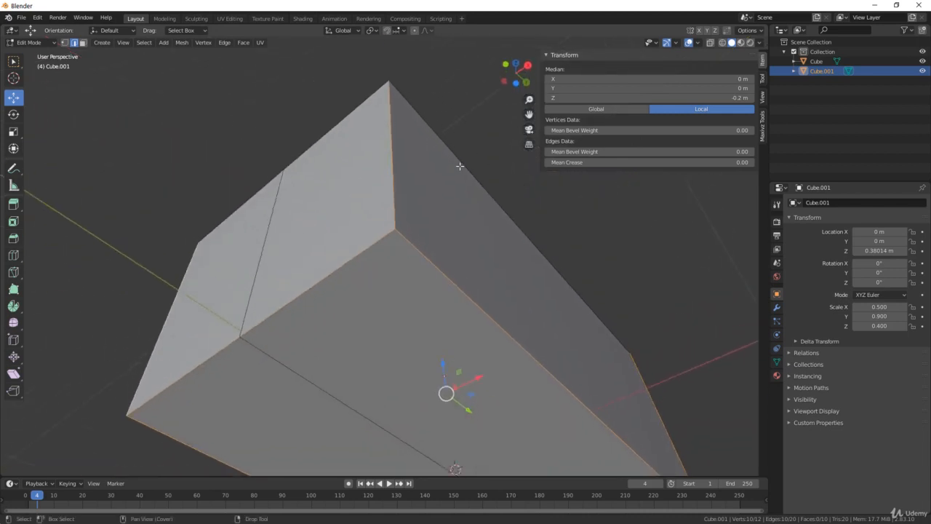
{"action": "scroll", "coordinate": [460, 166], "scroll_direction": "up", "scroll_amount": 1}
{"action": "middle_click_drag", "start_coordinate": [590, 235], "coordinate": [429, 208]}
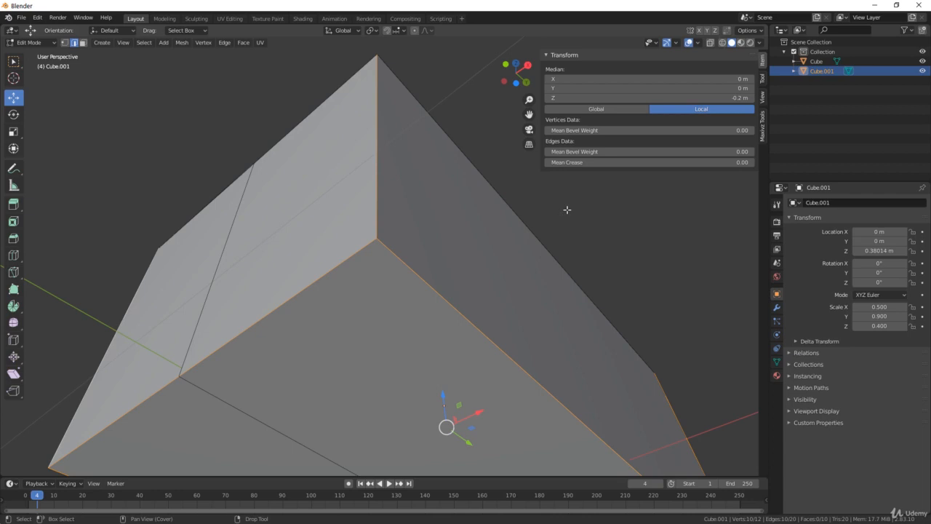
{"action": "key", "text": "ctrl+b"}
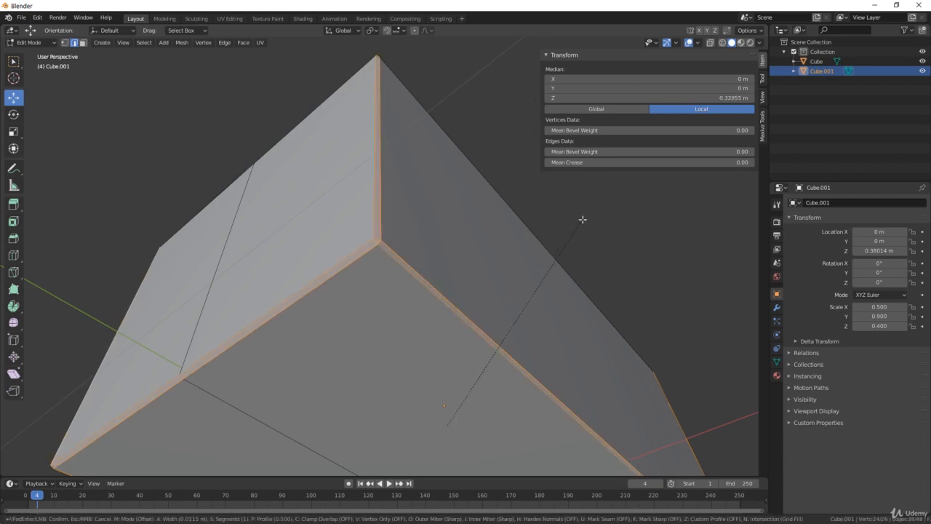
{"action": "left_click", "coordinate": [586, 215]}
{"action": "middle_click_drag", "start_coordinate": [587, 216], "coordinate": [319, 239]}
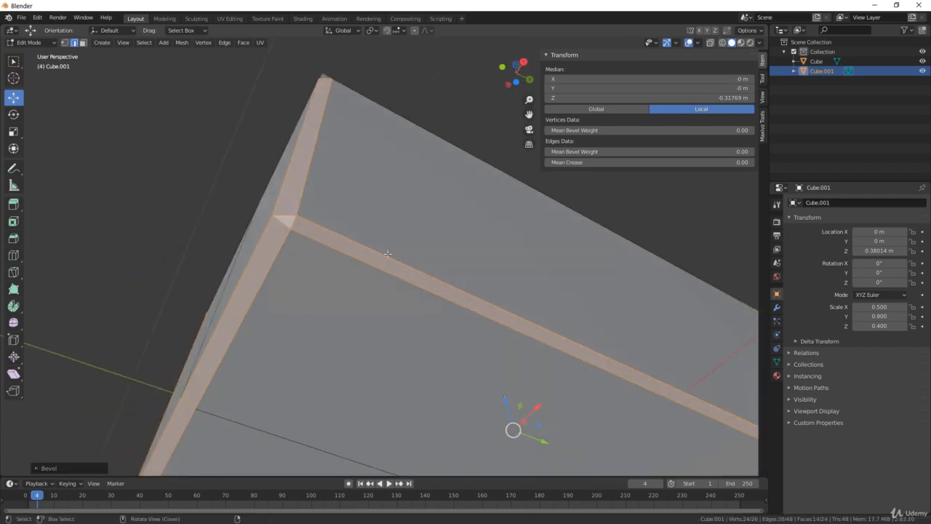
{"action": "middle_click_drag", "start_coordinate": [388, 253], "coordinate": [380, 214]}
{"action": "key", "text": "ctrl+z"}
Apply the body's location, rotation and scale in Object Mode.
{"action": "key", "text": "Tab"}
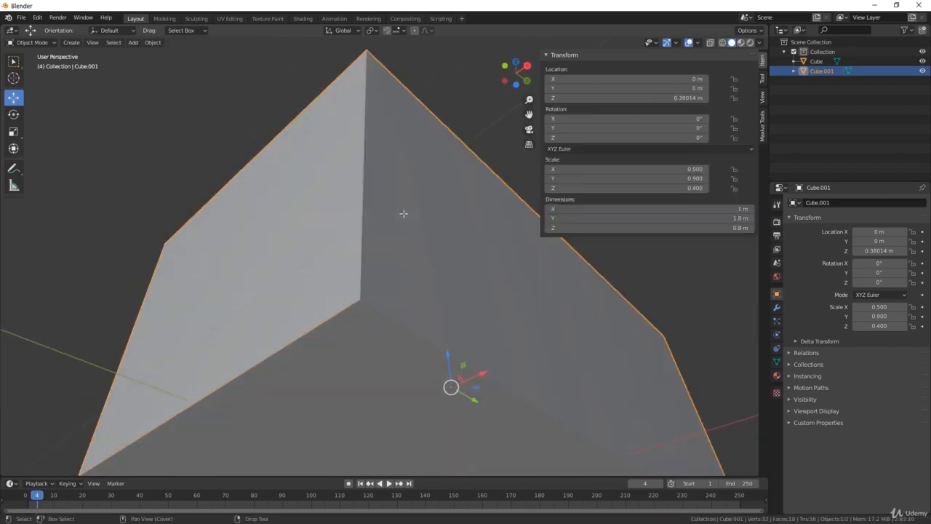
{"action": "key", "text": "q"}
{"action": "left_click", "coordinate": [402, 214]}
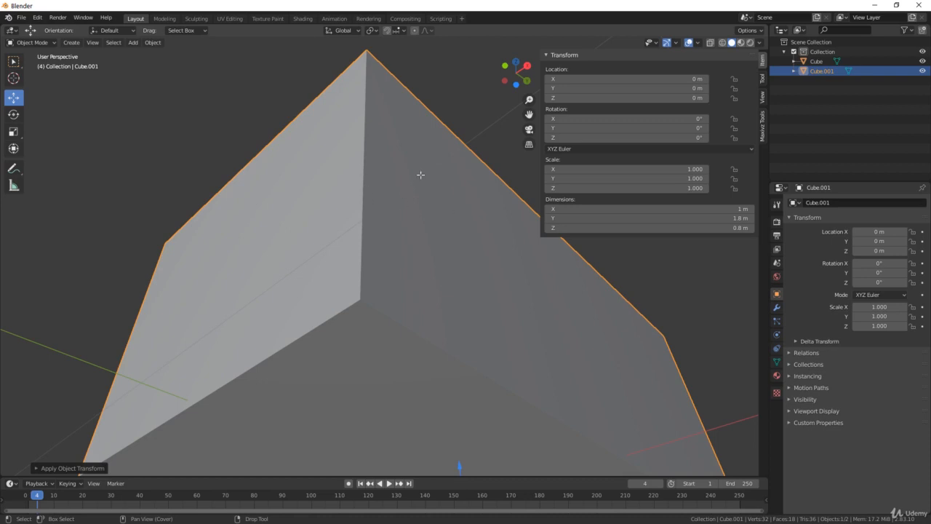
Bevel the body's selected vertical corner and bottom edges with a width of about 0.0086 m.
{"action": "key", "text": "Tab"}
{"action": "middle_click_drag", "start_coordinate": [609, 245], "coordinate": [603, 223]}
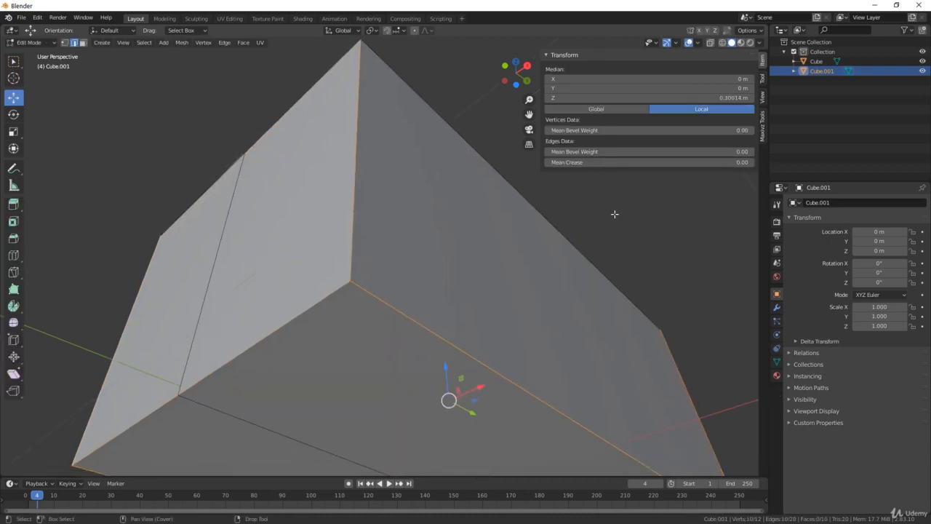
{"action": "key", "text": "ctrl+b"}
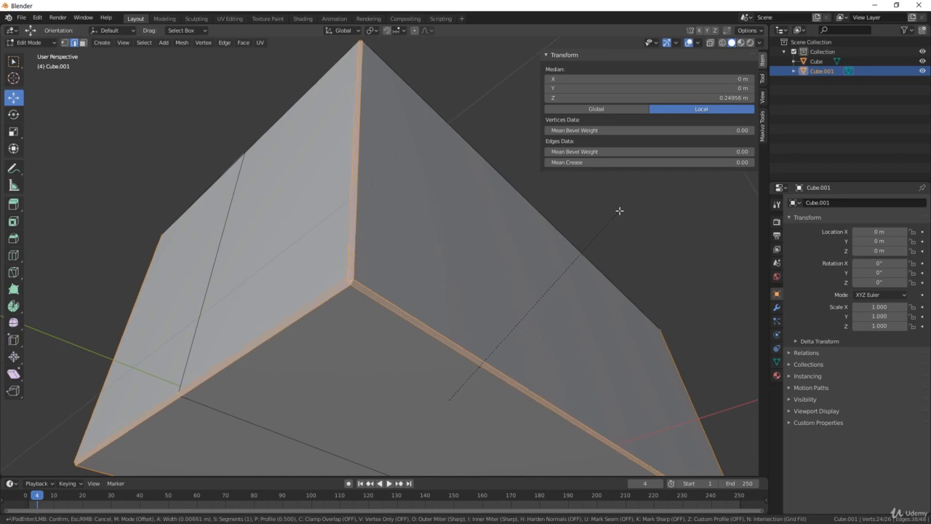
{"action": "left_click", "coordinate": [619, 211]}
{"action": "scroll", "coordinate": [509, 234], "scroll_direction": "down", "scroll_amount": 4}
{"action": "middle_click_drag", "start_coordinate": [458, 234], "coordinate": [424, 251]}
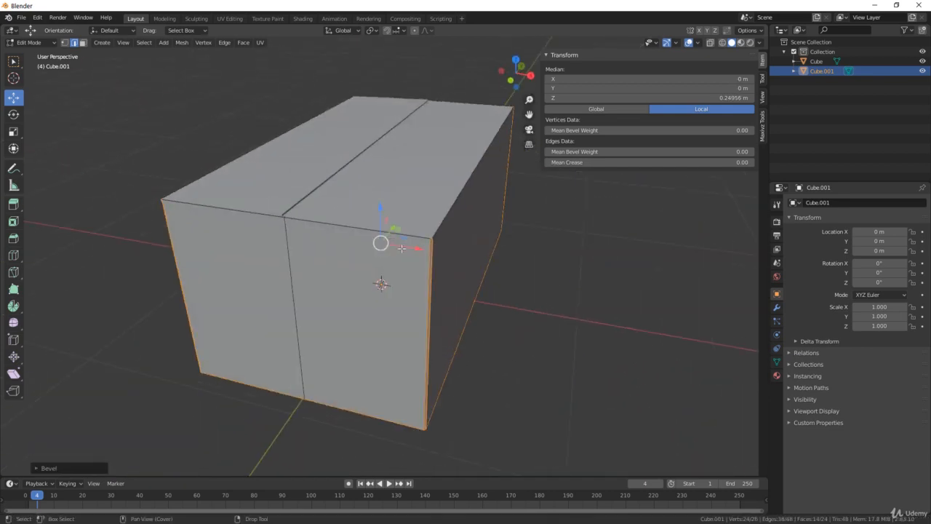
{"action": "scroll", "coordinate": [424, 251], "scroll_direction": "up", "scroll_amount": 5}
{"action": "key", "text": "Tab"}
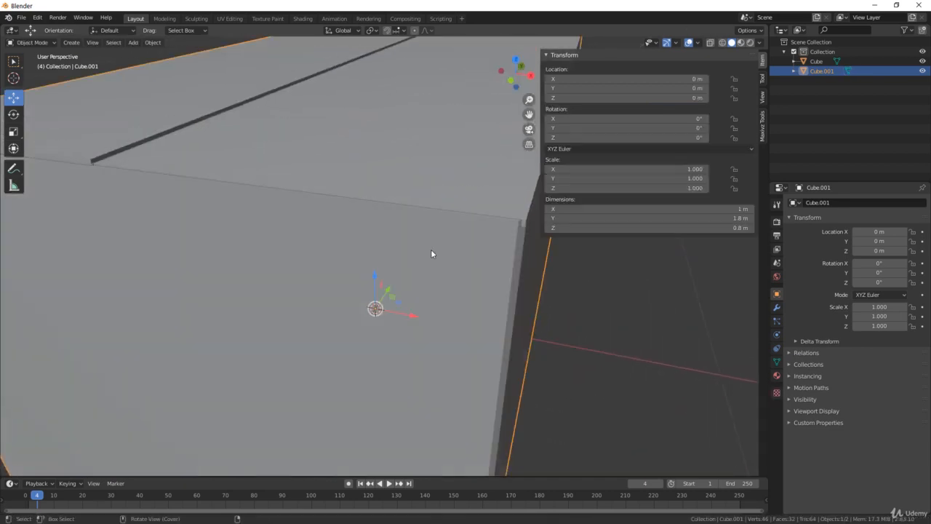
Hide the flaps and select the complete edge loop around the body's top face.
{"action": "key", "text": "Tab"}
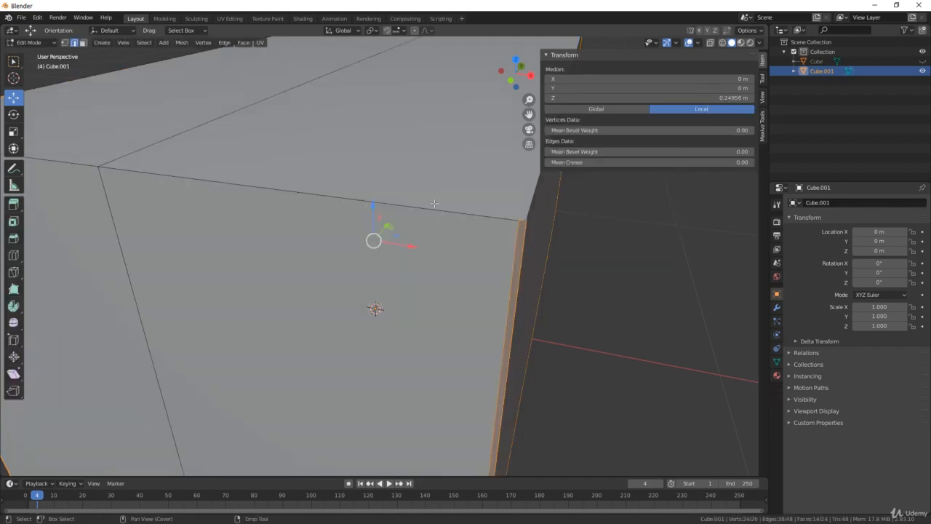
{"action": "left_click", "coordinate": [434, 204]}
{"action": "scroll", "coordinate": [434, 204], "scroll_direction": "down", "scroll_amount": 3}
{"action": "middle_click_drag", "start_coordinate": [407, 171], "coordinate": [338, 218], "text": "shift"}
{"action": "left_click", "coordinate": [183, 247], "text": "alt+shift"}
{"action": "scroll", "coordinate": [380, 230], "scroll_direction": "down", "scroll_amount": 4}
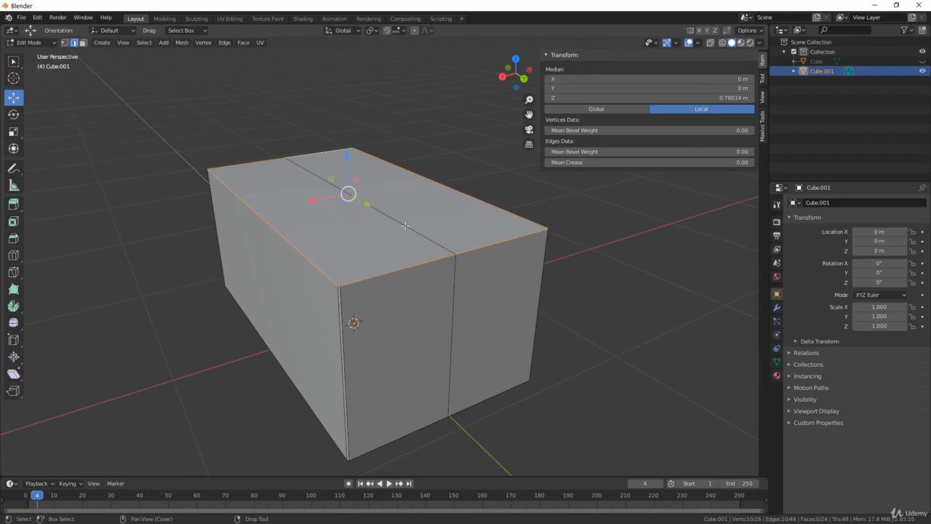
Show the flaps again and bevel the body's top edge loop with a width of about 0.0039 m.
{"action": "key", "text": "Tab"}
{"action": "key", "text": "alt+h"}
{"action": "left_click", "coordinate": [444, 297]}
{"action": "key", "text": "Tab"}
{"action": "scroll", "coordinate": [425, 284], "scroll_direction": "up", "scroll_amount": 5}
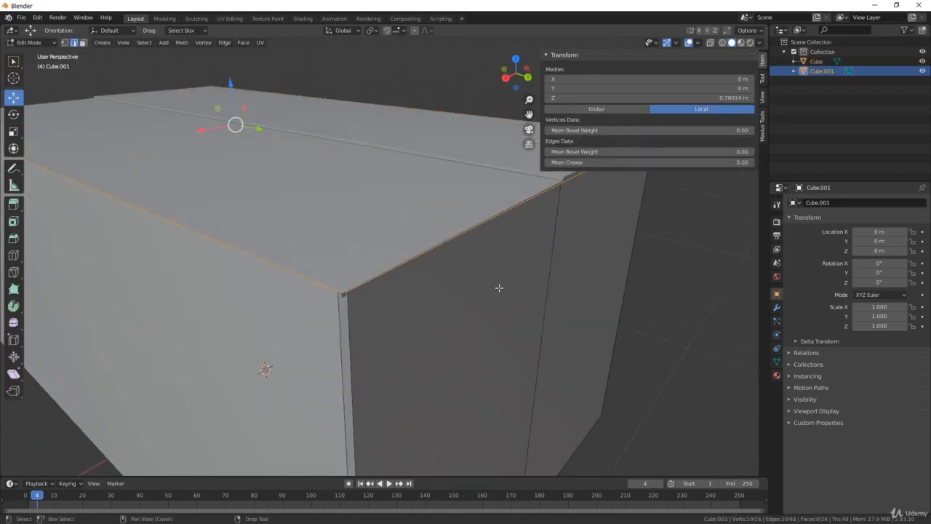
{"action": "key", "text": "ctrl+b"}
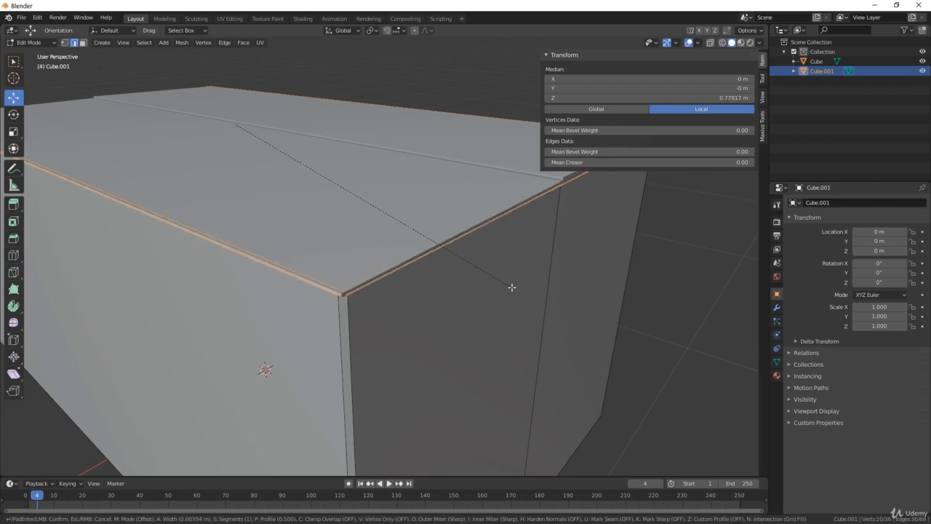
{"action": "left_click", "coordinate": [512, 288]}
Move the top corner vertices on the positive X, positive Y side outward to a median X of about 0.501 m and Y of about 0.9005 m.
{"action": "middle_click_drag", "start_coordinate": [509, 284], "coordinate": [296, 278]}
{"action": "key", "text": "1"}
{"action": "left_click_drag", "start_coordinate": [288, 306], "coordinate": [321, 344]}
{"action": "key", "text": "KP_Decimal"}
{"action": "left_click_drag", "start_coordinate": [394, 271], "coordinate": [396, 285]}
Move the top corner vertices on the negative X, positive Y side outward to a median X of about -0.501 m and Y of about 0.9006 m.
{"action": "middle_click_drag", "start_coordinate": [511, 247], "coordinate": [348, 251]}
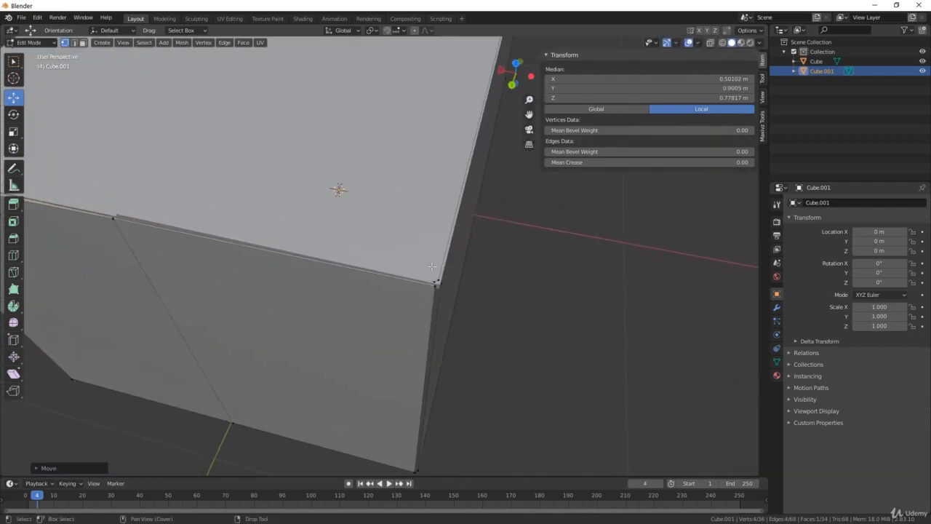
{"action": "left_click_drag", "start_coordinate": [424, 259], "coordinate": [450, 298]}
{"action": "middle_click_drag", "start_coordinate": [465, 299], "coordinate": [425, 291]}
{"action": "scroll", "coordinate": [426, 291], "scroll_direction": "up", "scroll_amount": 2}
{"action": "middle_click_drag", "start_coordinate": [451, 326], "coordinate": [405, 326], "text": "shift"}
{"action": "scroll", "coordinate": [405, 325], "scroll_direction": "up", "scroll_amount": 1}
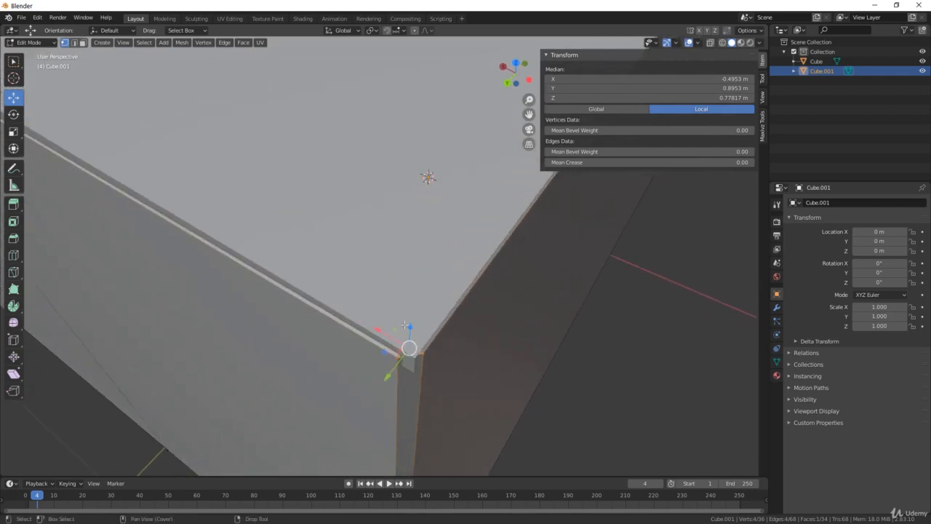
{"action": "left_click_drag", "start_coordinate": [387, 351], "coordinate": [398, 373]}
{"action": "scroll", "coordinate": [399, 378], "scroll_direction": "down", "scroll_amount": 5}
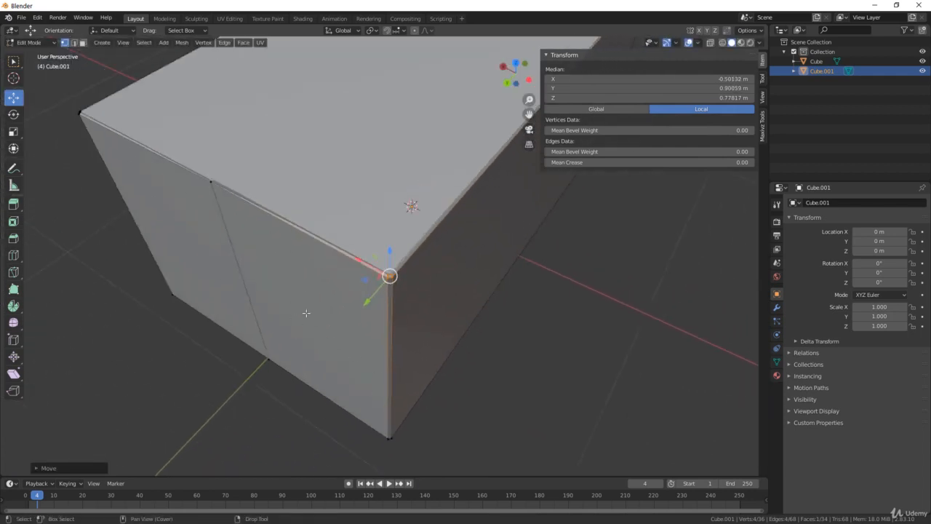
Move the two middle vertices of the positive Y end's top edge outward to a median Y of about 0.901 m.
{"action": "middle_click_drag", "start_coordinate": [304, 253], "coordinate": [400, 299], "text": "shift"}
{"action": "left_click_drag", "start_coordinate": [345, 264], "coordinate": [362, 244]}
{"action": "scroll", "coordinate": [355, 251], "scroll_direction": "up", "scroll_amount": 6}
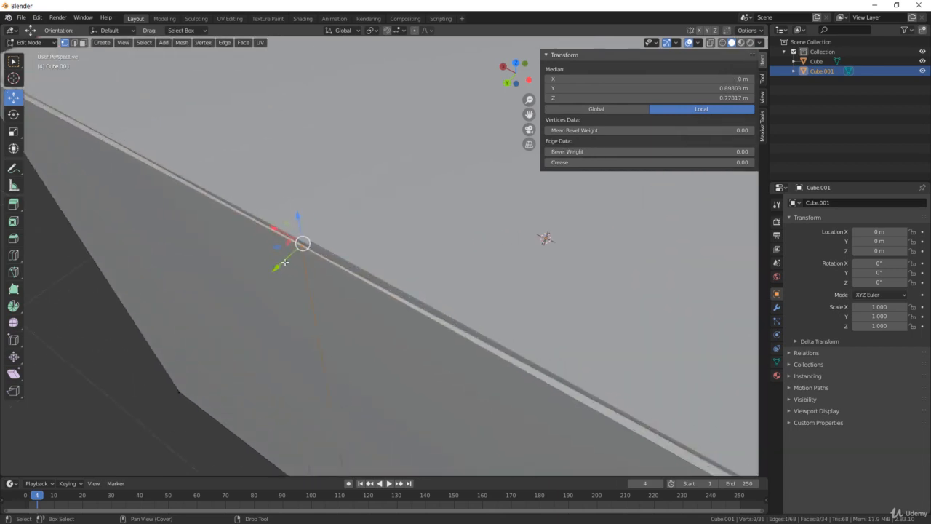
{"action": "key", "text": "g"}
{"action": "key", "text": "y"}
{"action": "left_click_drag", "start_coordinate": [275, 260], "coordinate": [274, 260]}
{"action": "scroll", "coordinate": [407, 247], "scroll_direction": "down", "scroll_amount": 6}
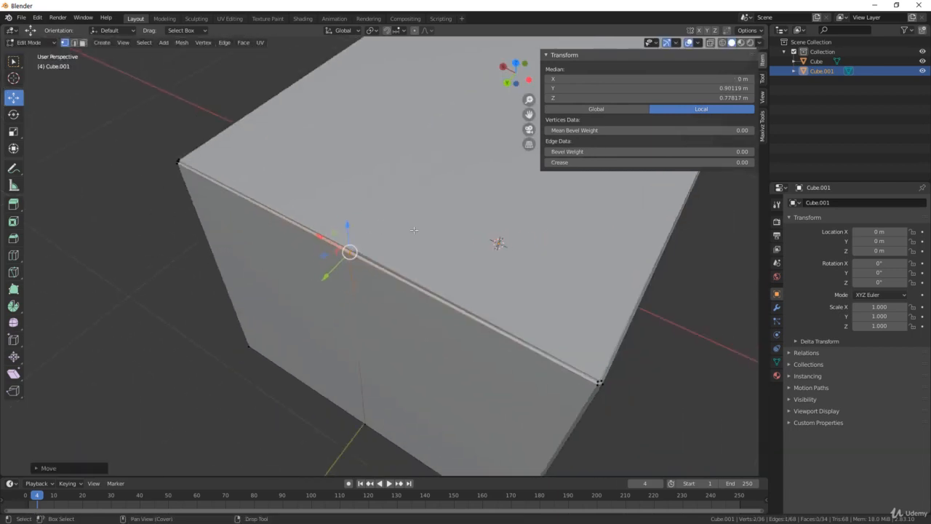
Move the body's top corner vertices on the negative X, negative Y side outward to a median X of about -0.501 m and Y of about -0.8998 m.
{"action": "middle_click_drag", "start_coordinate": [457, 234], "coordinate": [233, 107]}
{"action": "left_click_drag", "start_coordinate": [386, 278], "coordinate": [419, 325]}
{"action": "scroll", "coordinate": [419, 326], "scroll_direction": "up", "scroll_amount": 5}
{"action": "scroll", "coordinate": [436, 320], "scroll_direction": "down", "scroll_amount": 2}
{"action": "middle_click_drag", "start_coordinate": [446, 319], "coordinate": [396, 387], "text": "shift"}
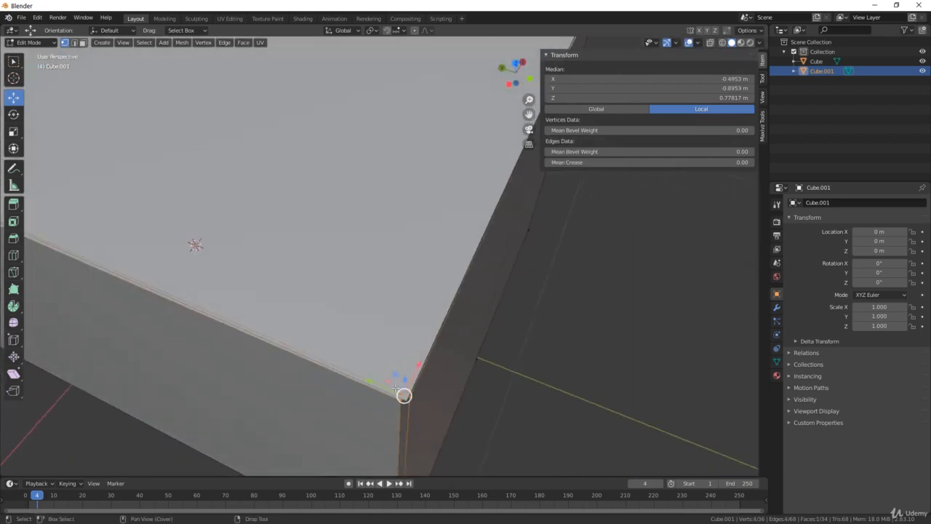
{"action": "left_click_drag", "start_coordinate": [393, 374], "coordinate": [393, 381]}
{"action": "scroll", "coordinate": [407, 371], "scroll_direction": "down", "scroll_amount": 4}
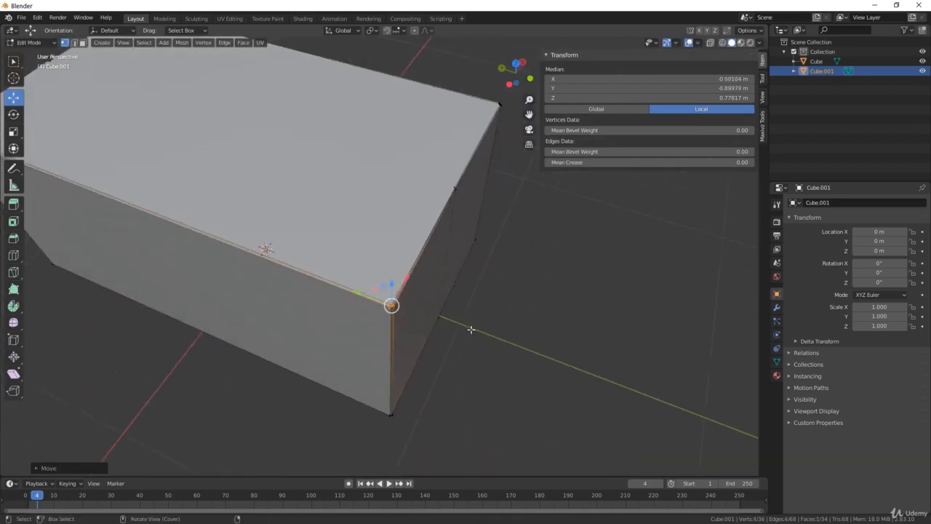
Move the two middle vertices of the negative Y end's top edge outward to a median Y of about -0.9027 m.
{"action": "middle_click_drag", "start_coordinate": [470, 326], "coordinate": [312, 169]}
{"action": "left_click_drag", "start_coordinate": [319, 176], "coordinate": [374, 218]}
{"action": "middle_click_drag", "start_coordinate": [339, 195], "coordinate": [361, 223], "text": "shift"}
{"action": "scroll", "coordinate": [356, 218], "scroll_direction": "up", "scroll_amount": 5}
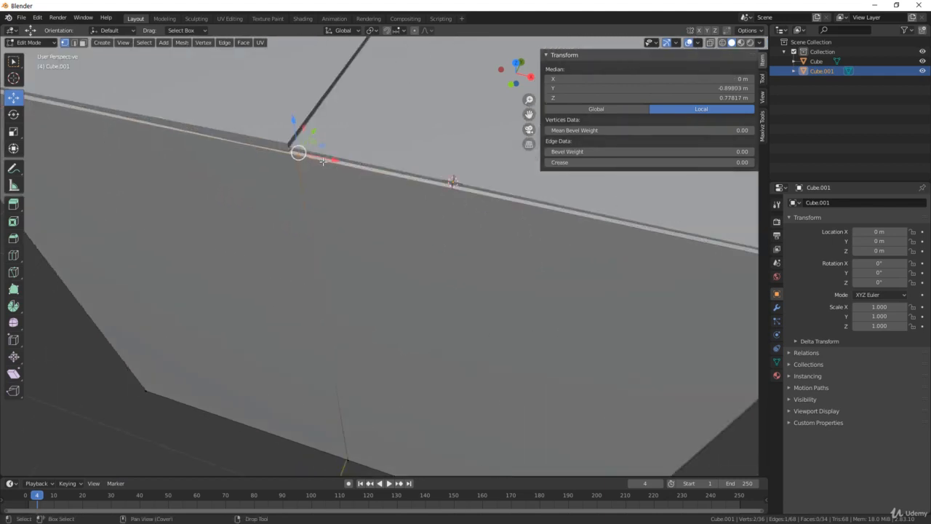
{"action": "middle_click_drag", "start_coordinate": [320, 164], "coordinate": [235, 210]}
{"action": "left_click_drag", "start_coordinate": [245, 146], "coordinate": [241, 154]}
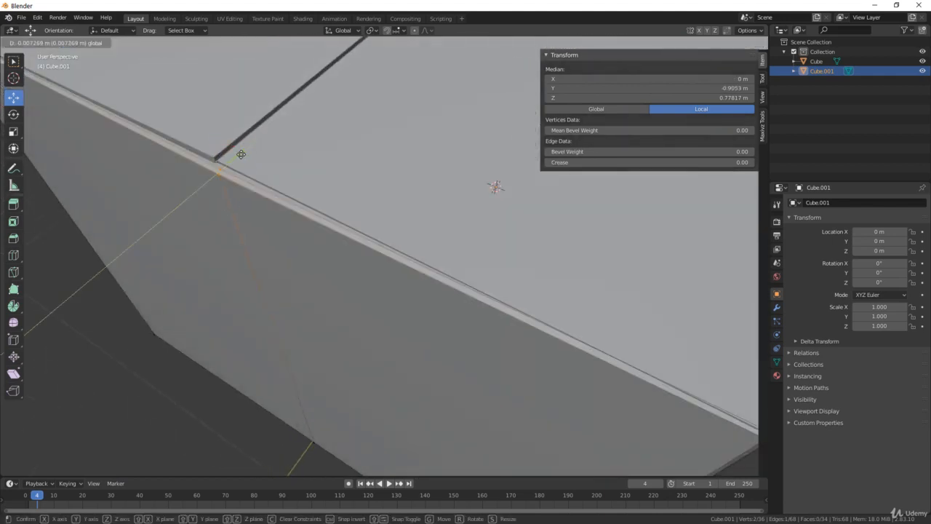
Move the top corner vertices on the positive X, negative Y side outward to a median X of about 0.501 m and Y of about -0.8993 m.
{"action": "scroll", "coordinate": [243, 156], "scroll_direction": "down", "scroll_amount": 5}
{"action": "scroll", "coordinate": [429, 284], "scroll_direction": "up", "scroll_amount": 3}
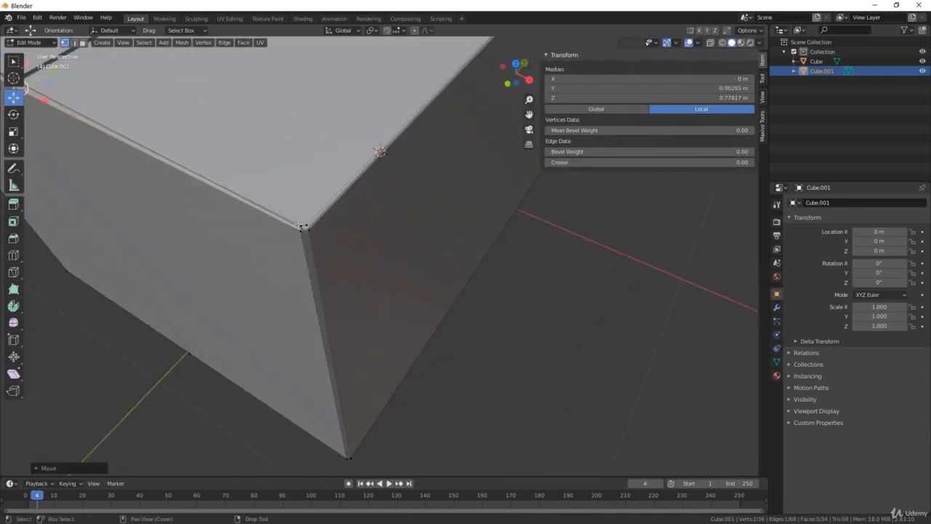
{"action": "scroll", "coordinate": [314, 239], "scroll_direction": "up", "scroll_amount": 2}
{"action": "middle_click_drag", "start_coordinate": [324, 238], "coordinate": [478, 330], "text": "shift"}
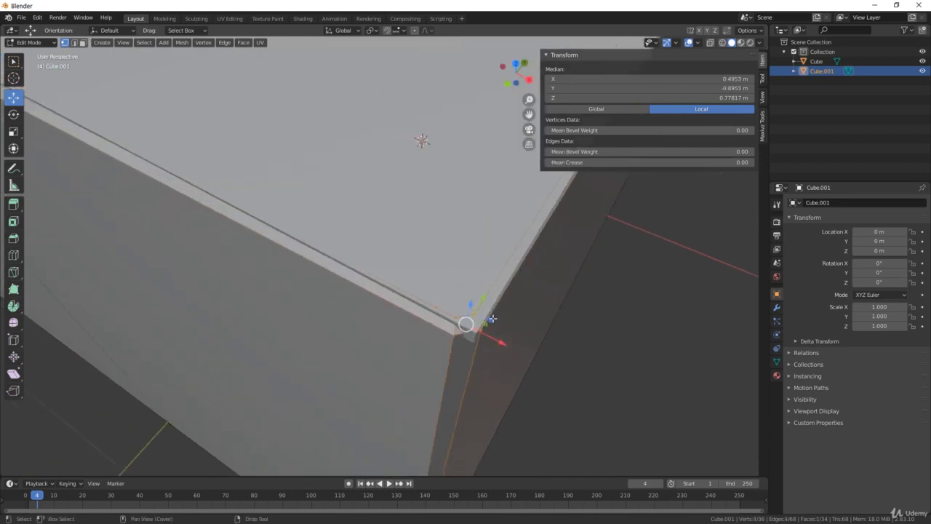
{"action": "left_click_drag", "start_coordinate": [492, 318], "coordinate": [503, 336]}
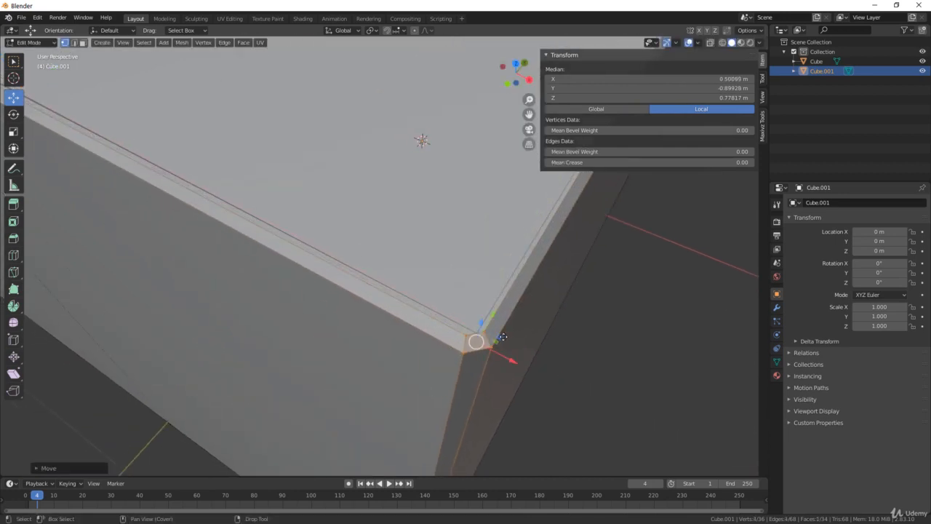
Delete the two top faces of the body beneath the flaps.
{"action": "key", "text": "3"}
{"action": "left_click", "coordinate": [387, 237]}
{"action": "scroll", "coordinate": [378, 225], "scroll_direction": "down", "scroll_amount": 5}
{"action": "middle_click_drag", "start_coordinate": [278, 137], "coordinate": [311, 166], "text": "shift"}
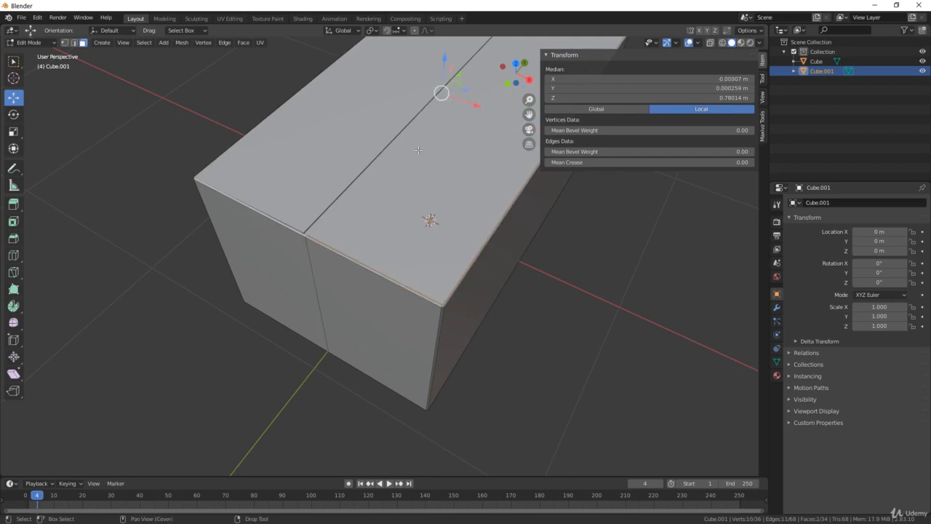
{"action": "middle_click_drag", "start_coordinate": [418, 150], "coordinate": [432, 178]}
{"action": "key", "text": "Delete"}
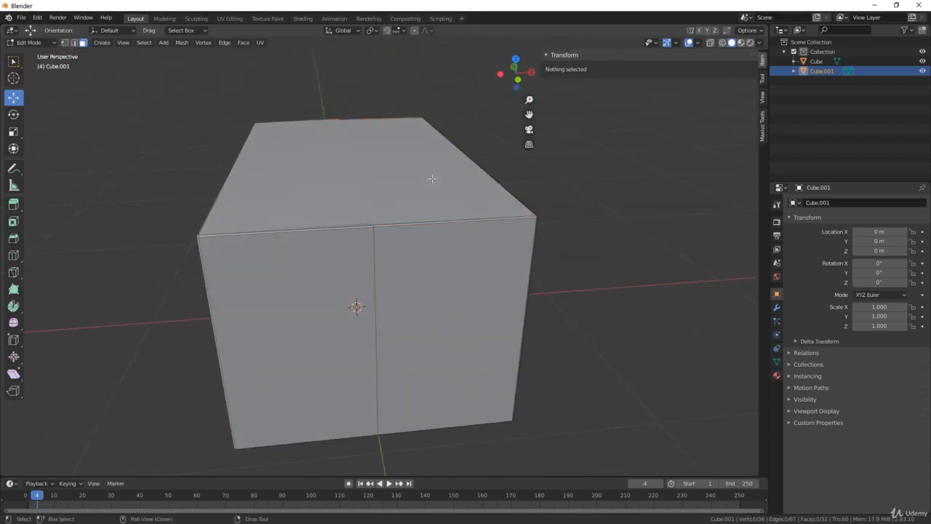
{"action": "scroll", "coordinate": [419, 207], "scroll_direction": "up", "scroll_amount": 3}
{"action": "middle_click_drag", "start_coordinate": [417, 210], "coordinate": [253, 268]}
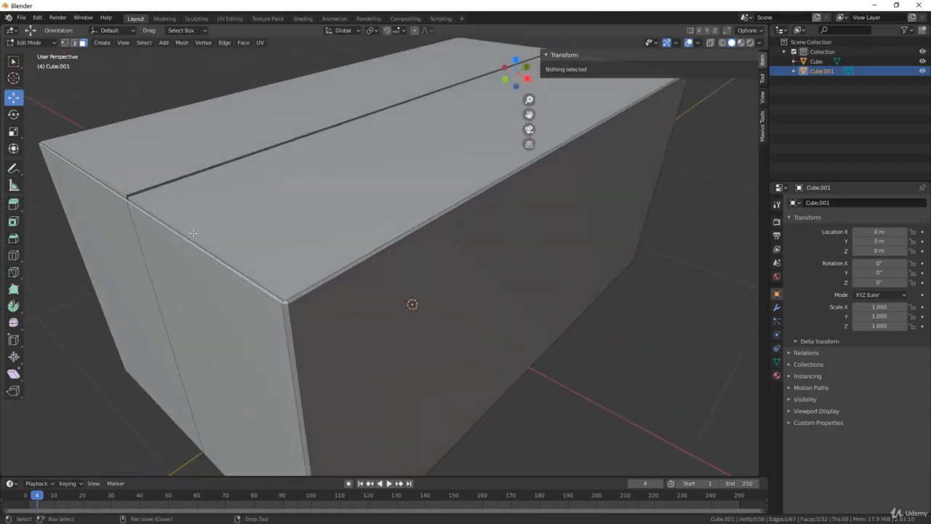
{"action": "middle_click_drag", "start_coordinate": [193, 233], "coordinate": [239, 156]}
{"action": "scroll", "coordinate": [267, 315], "scroll_direction": "down", "scroll_amount": 5}
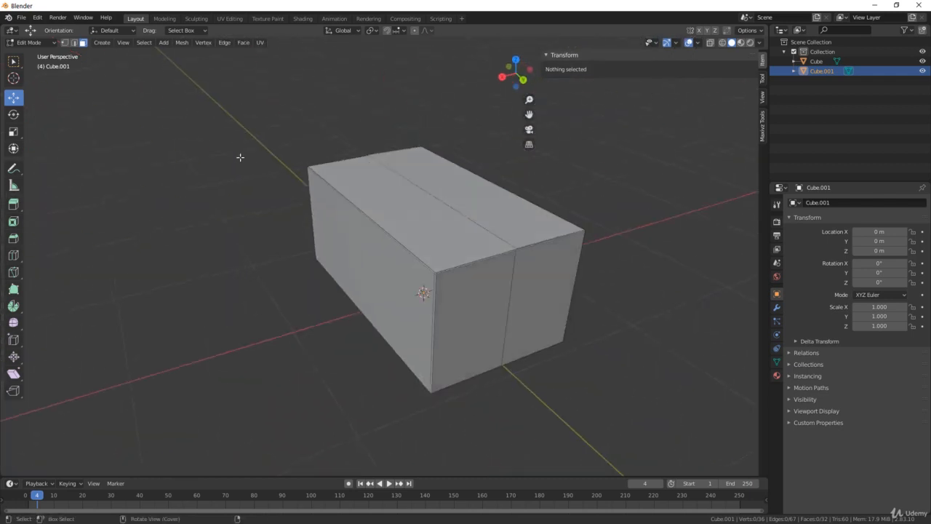
Leave the body's mesh editing, isolate the flaps object by hiding the body, and open the flaps' mesh for editing.
{"action": "scroll", "coordinate": [378, 232], "scroll_direction": "up", "scroll_amount": 4}
{"action": "key", "text": "Tab"}
{"action": "middle_click_drag", "start_coordinate": [455, 231], "coordinate": [395, 199]}
{"action": "scroll", "coordinate": [394, 199], "scroll_direction": "up", "scroll_amount": 3}
{"action": "left_click", "coordinate": [252, 155]}
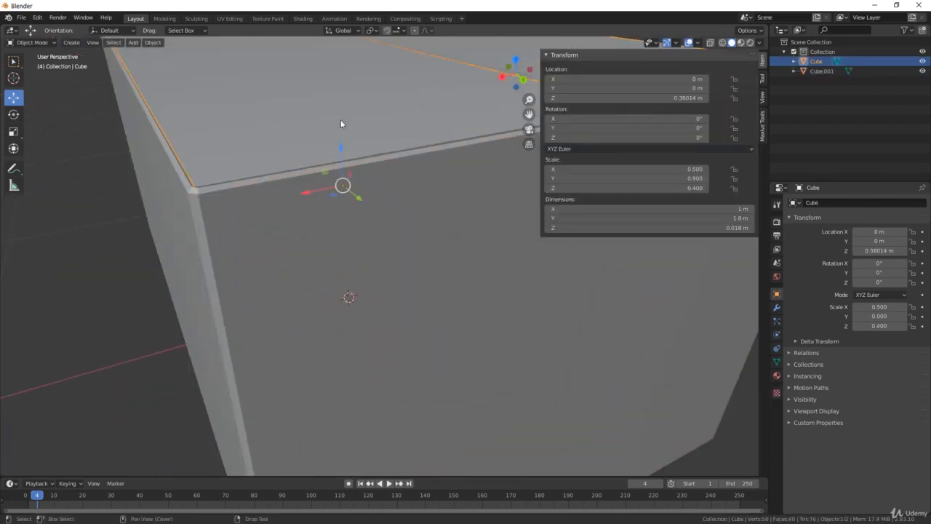
{"action": "middle_click_drag", "start_coordinate": [340, 124], "coordinate": [352, 131], "text": "shift"}
{"action": "key", "text": "shift+h"}
{"action": "key", "text": "Tab"}
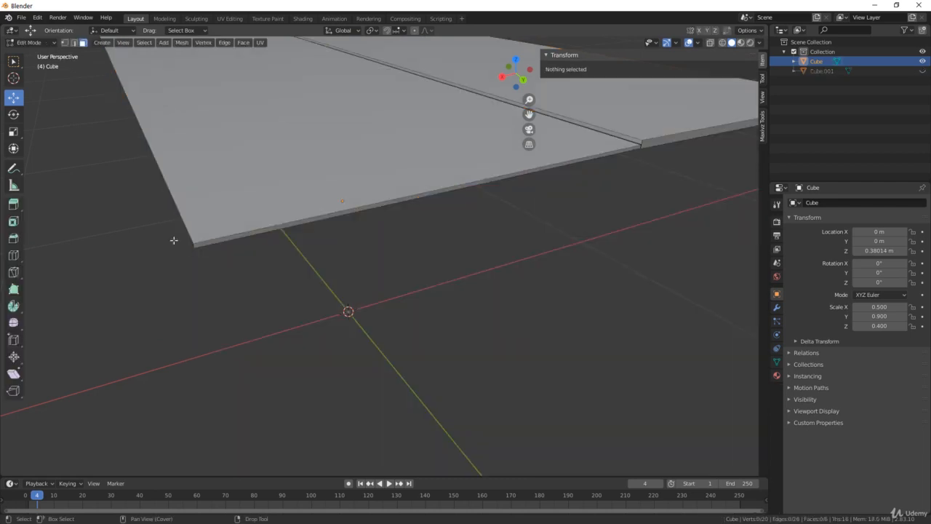
Fill the open long outer side of the positive X flap with a face between its two vertical corner edges.
{"action": "middle_click_drag", "start_coordinate": [224, 237], "coordinate": [298, 161]}
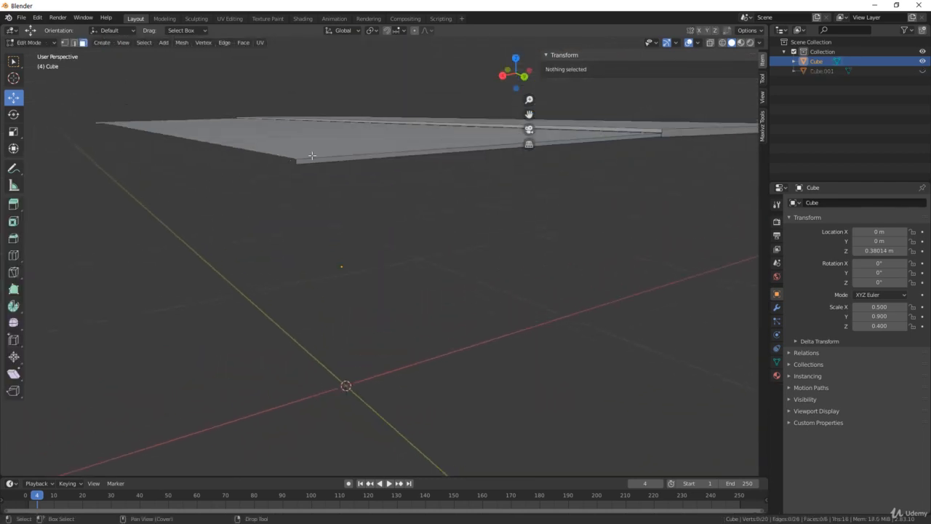
{"action": "left_click", "coordinate": [300, 159]}
{"action": "key", "text": "2"}
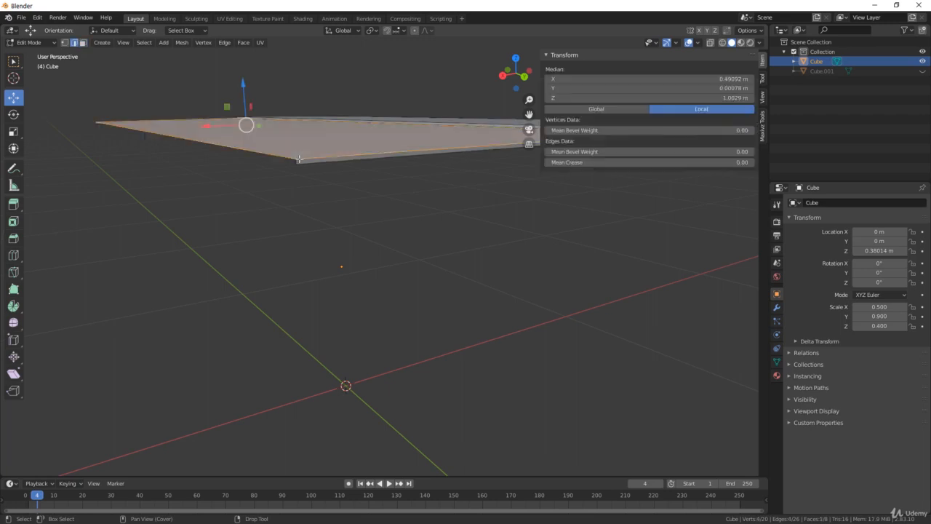
{"action": "left_click", "coordinate": [298, 160]}
{"action": "scroll", "coordinate": [326, 162], "scroll_direction": "down", "scroll_amount": 4}
{"action": "middle_click_drag", "start_coordinate": [264, 199], "coordinate": [441, 207]}
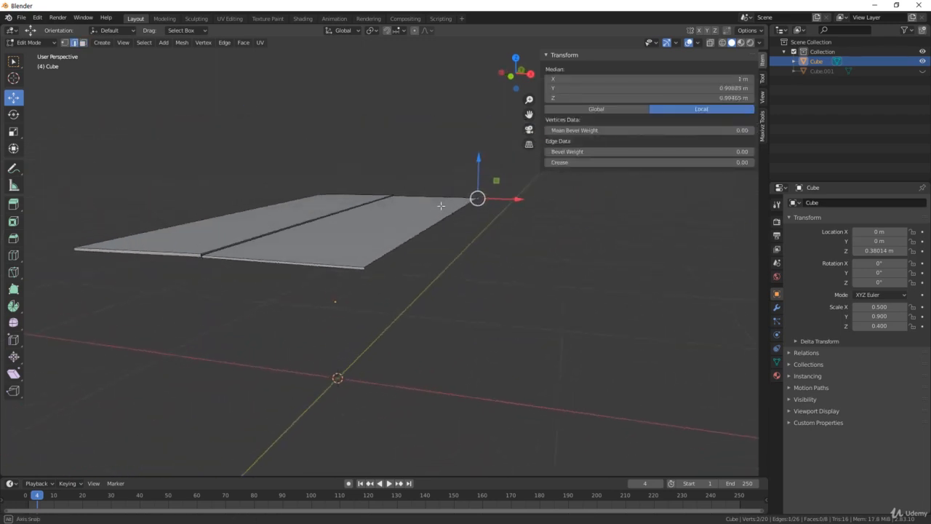
{"action": "scroll", "coordinate": [338, 308], "scroll_direction": "up", "scroll_amount": 4}
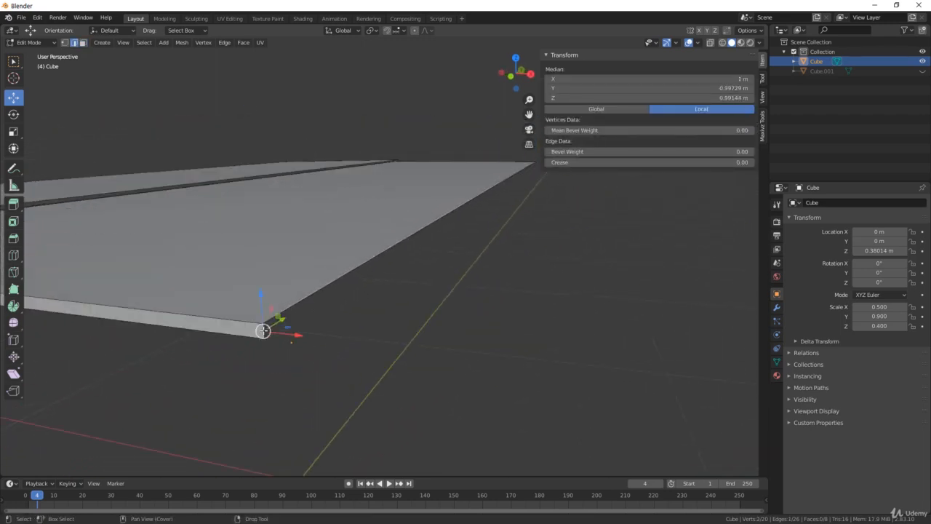
{"action": "middle_click_drag", "start_coordinate": [262, 331], "coordinate": [332, 244]}
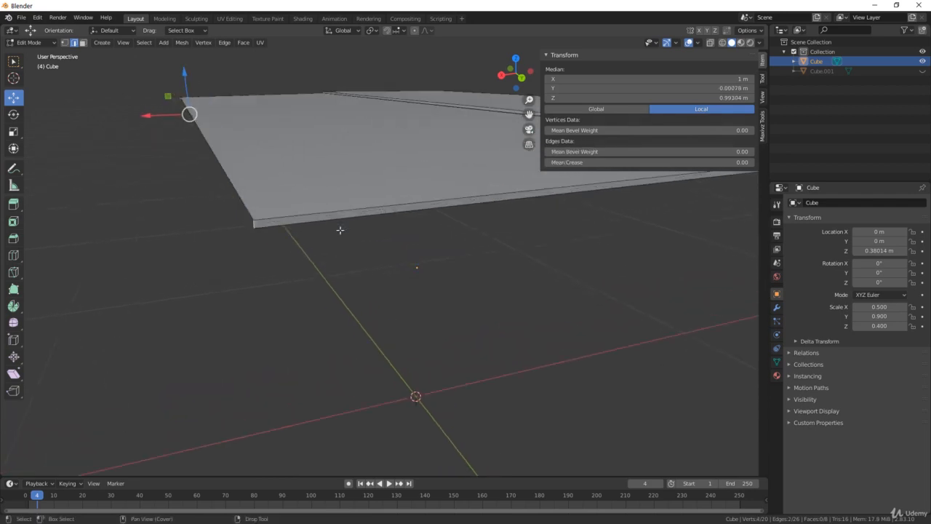
{"action": "key", "text": "q"}
{"action": "left_click", "coordinate": [318, 289]}
Fill the open long outer side of the negative X flap with a face between its two vertical corner edges.
{"action": "middle_click_drag", "start_coordinate": [468, 233], "coordinate": [384, 238]}
{"action": "left_click", "coordinate": [411, 268]}
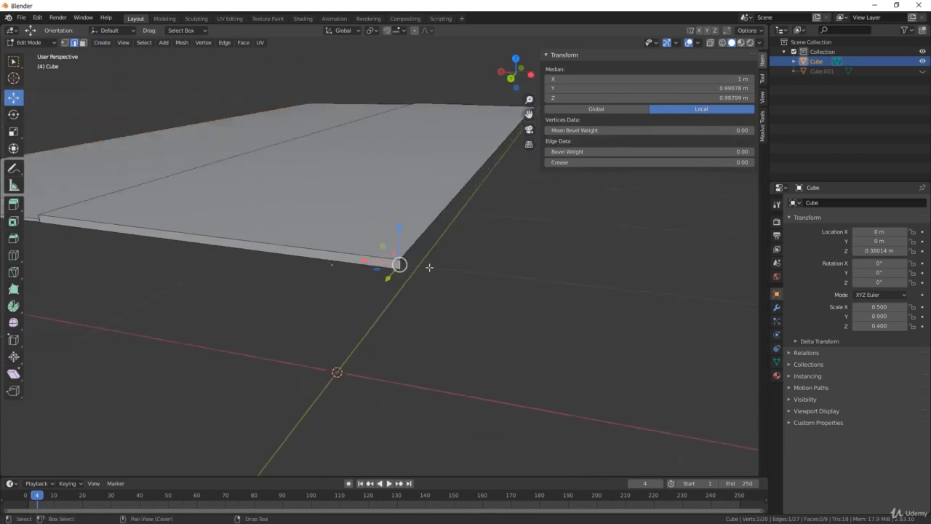
{"action": "middle_click_drag", "start_coordinate": [428, 266], "coordinate": [353, 264]}
{"action": "scroll", "coordinate": [317, 289], "scroll_direction": "up", "scroll_amount": 3}
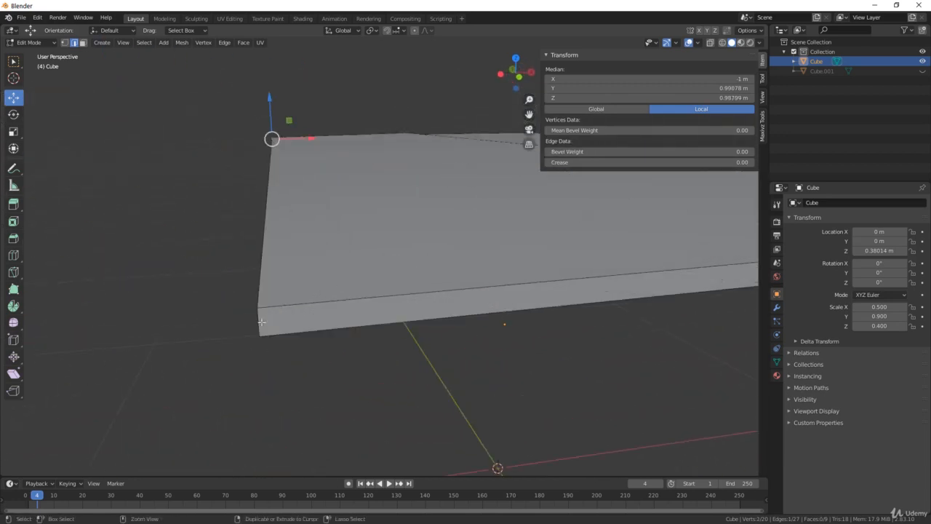
{"action": "key", "text": "q"}
{"action": "left_click", "coordinate": [353, 309]}
Leave the flaps' mesh editing and show the hidden body again.
{"action": "middle_click_drag", "start_coordinate": [353, 309], "coordinate": [346, 229]}
{"action": "left_click", "coordinate": [281, 271]}
{"action": "middle_click_drag", "start_coordinate": [280, 272], "coordinate": [343, 247]}
{"action": "key", "text": "Tab"}
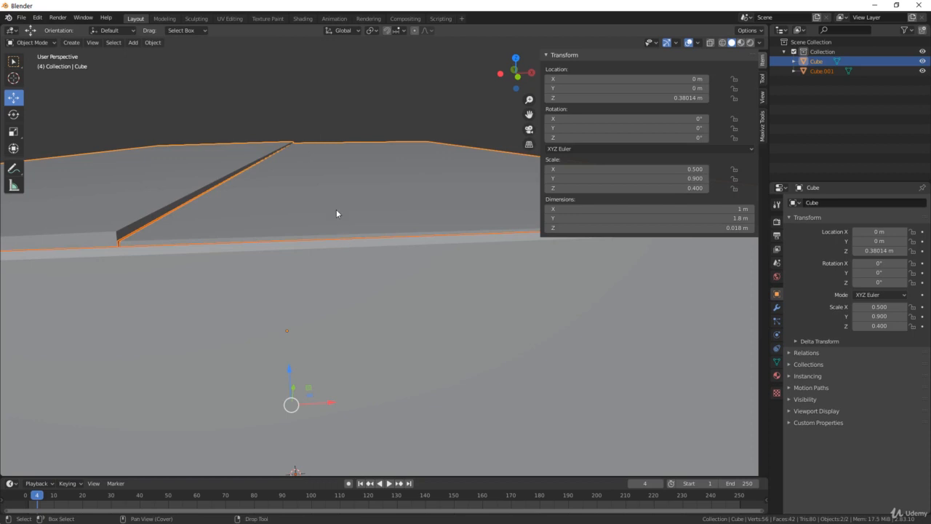
{"action": "left_click", "coordinate": [335, 211]}
{"action": "scroll", "coordinate": [304, 205], "scroll_direction": "down", "scroll_amount": 4}
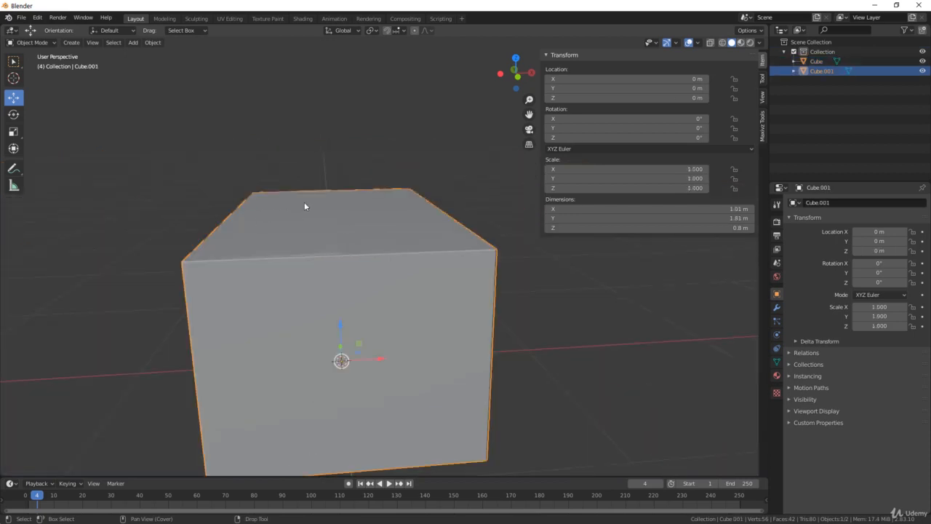
{"action": "scroll", "coordinate": [304, 204], "scroll_direction": "up", "scroll_amount": 2}
Lower the inner bottom edge of the raised flap at the centre seam to a local median Z of about 1.0047 m.
{"action": "left_click", "coordinate": [251, 200]}
{"action": "key", "text": "Tab"}
{"action": "middle_click_drag", "start_coordinate": [275, 203], "coordinate": [327, 232]}
{"action": "scroll", "coordinate": [282, 223], "scroll_direction": "up", "scroll_amount": 4}
{"action": "scroll", "coordinate": [283, 222], "scroll_direction": "down", "scroll_amount": 1}
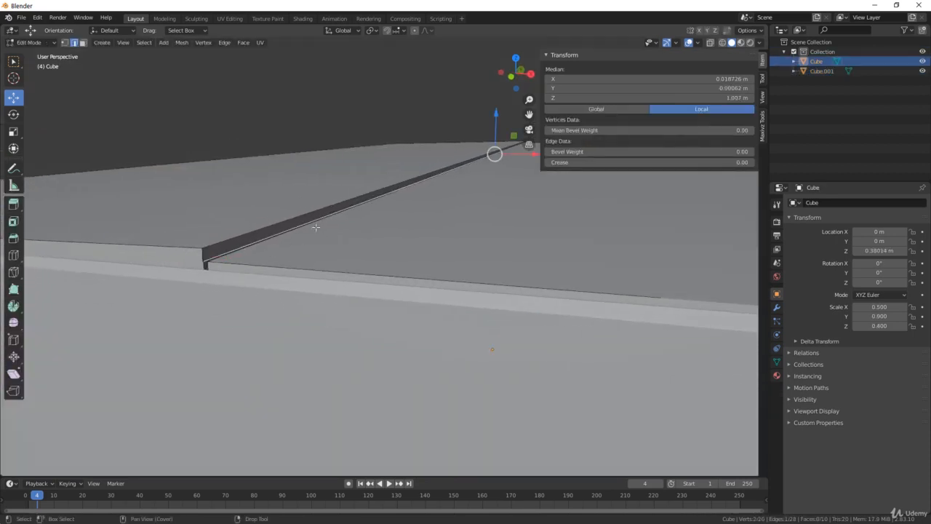
{"action": "left_click_drag", "start_coordinate": [495, 119], "coordinate": [499, 120]}
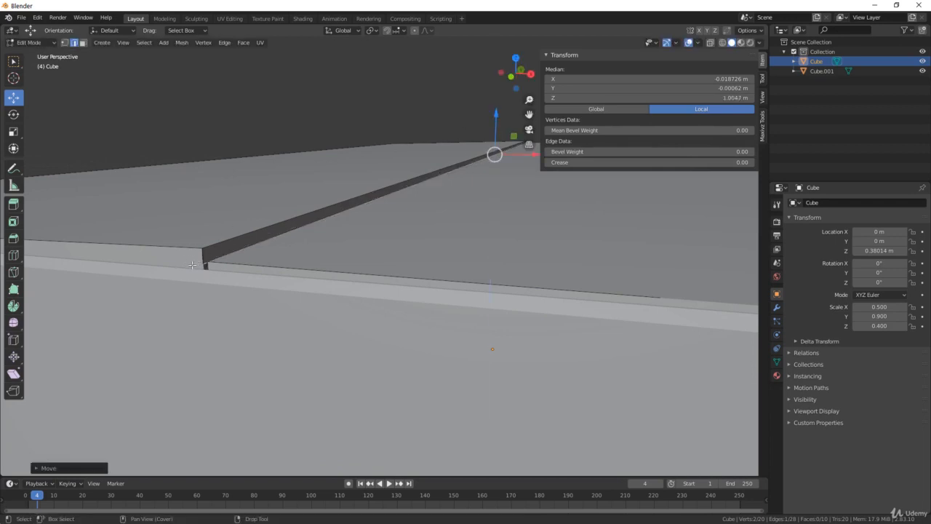
{"action": "middle_click_drag", "start_coordinate": [192, 265], "coordinate": [334, 263], "text": "shift"}
{"action": "key", "text": "Tab"}
{"action": "scroll", "coordinate": [334, 263], "scroll_direction": "down", "scroll_amount": 3}
{"action": "left_click", "coordinate": [417, 331]}
{"action": "middle_click_drag", "start_coordinate": [410, 326], "coordinate": [363, 211], "text": "shift"}
{"action": "scroll", "coordinate": [367, 196], "scroll_direction": "up", "scroll_amount": 3}
{"action": "left_click", "coordinate": [369, 176]}
{"action": "scroll", "coordinate": [381, 266], "scroll_direction": "down", "scroll_amount": 1}
{"action": "scroll", "coordinate": [380, 280], "scroll_direction": "down", "scroll_amount": 3}
Add two evenly spaced horizontal loop cuts around the carton body.
{"action": "left_click", "coordinate": [379, 310]}
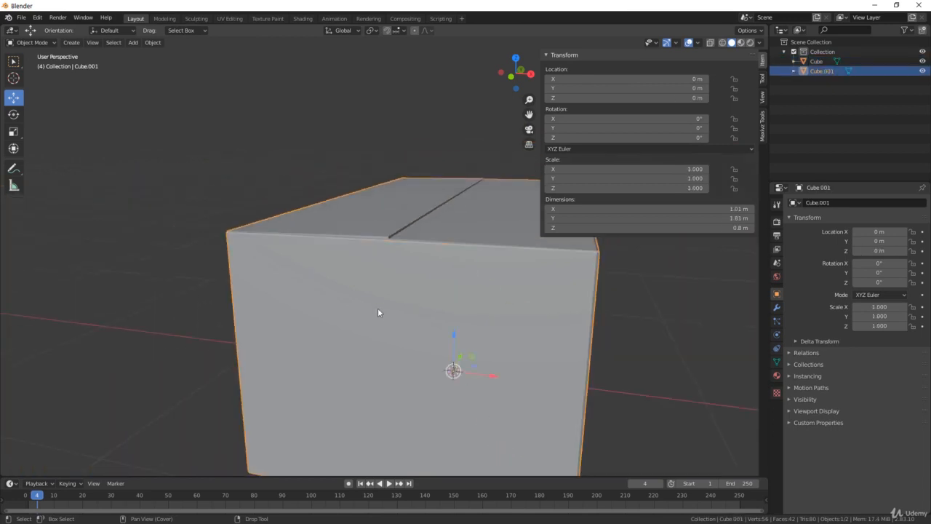
{"action": "scroll", "coordinate": [378, 311], "scroll_direction": "down", "scroll_amount": 2}
{"action": "key", "text": "Tab"}
{"action": "middle_click_drag", "start_coordinate": [509, 301], "coordinate": [435, 269], "text": "shift"}
{"action": "middle_click_drag", "start_coordinate": [435, 269], "coordinate": [358, 252]}
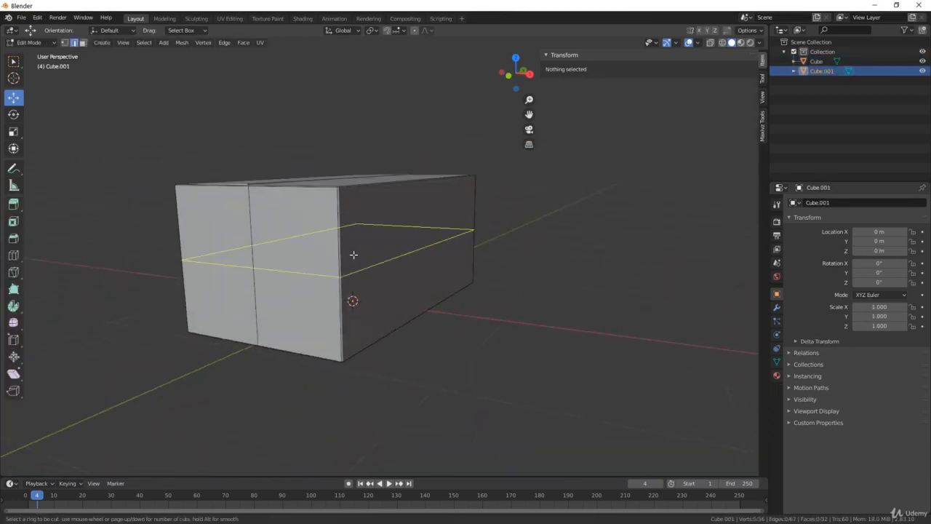
{"action": "scroll", "coordinate": [354, 255], "scroll_direction": "up", "scroll_amount": 1}
{"action": "left_click", "coordinate": [354, 255]}
{"action": "right_click", "coordinate": [353, 255]}
Add three evenly spaced vertical loop cuts across the long sides of the body.
{"action": "middle_click_drag", "start_coordinate": [425, 251], "coordinate": [361, 244]}
{"action": "key", "text": "ctrl+r"}
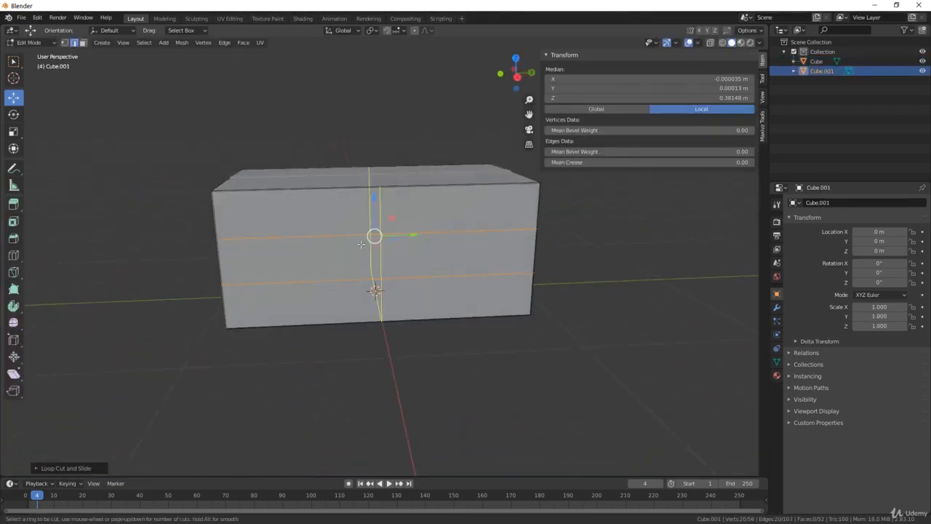
{"action": "left_click", "coordinate": [362, 243]}
{"action": "right_click", "coordinate": [362, 243]}
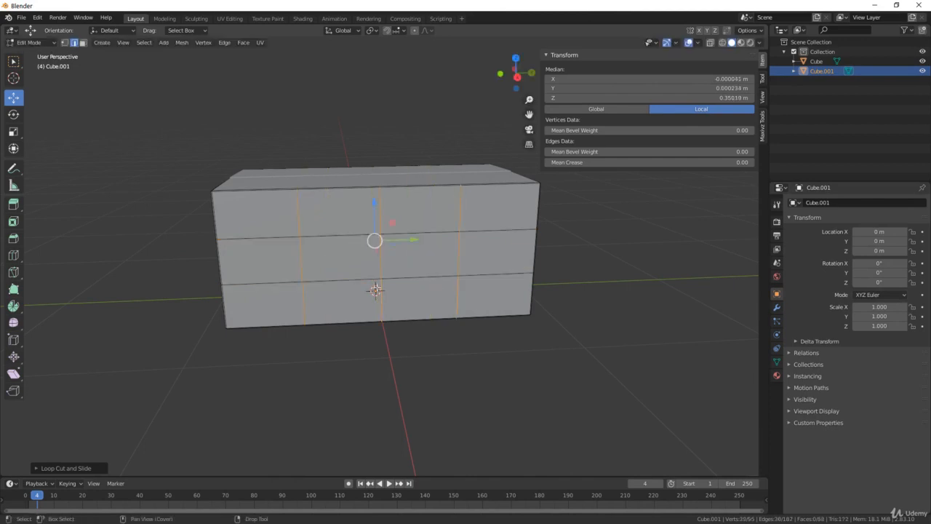
Move the two middle vertices of the positive Y end's bottom edge inward to a median Y of about 0.895 m, using X-ray selection.
{"action": "middle_click_drag", "start_coordinate": [377, 288], "coordinate": [400, 286]}
{"action": "key", "text": "1"}
{"action": "middle_click_drag", "start_coordinate": [457, 300], "coordinate": [443, 301]}
{"action": "scroll", "coordinate": [448, 309], "scroll_direction": "up", "scroll_amount": 2}
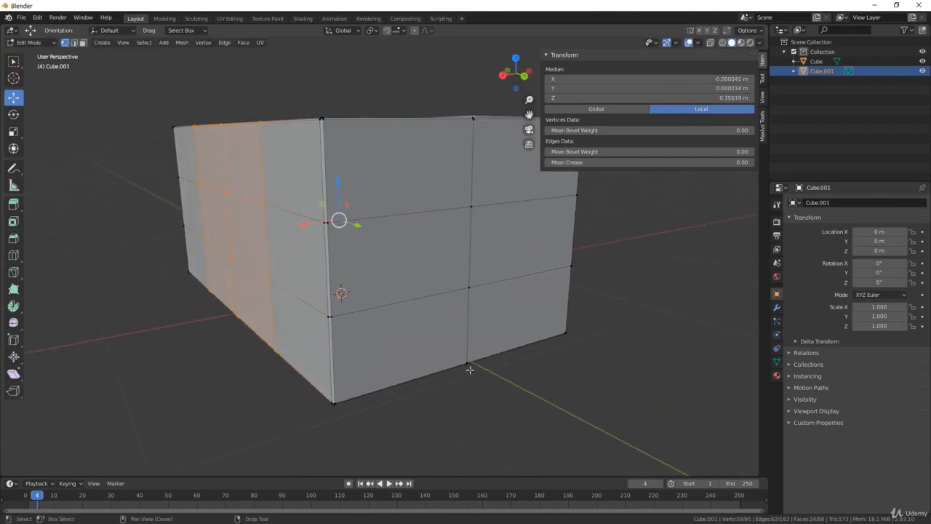
{"action": "left_click_drag", "start_coordinate": [438, 338], "coordinate": [437, 338]}
{"action": "scroll", "coordinate": [481, 372], "scroll_direction": "up", "scroll_amount": 1, "text": "alt"}
{"action": "middle_click_drag", "start_coordinate": [481, 372], "coordinate": [434, 368]}
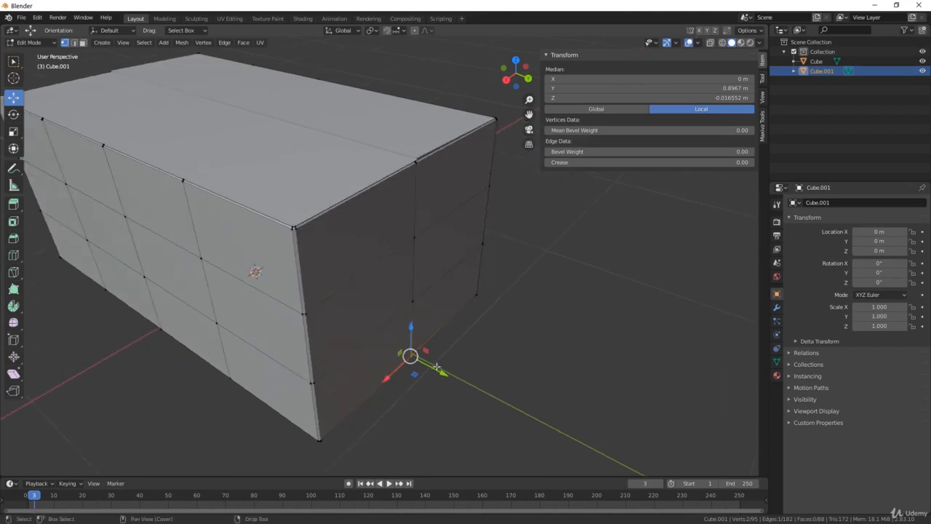
{"action": "scroll", "coordinate": [436, 372], "scroll_direction": "up", "scroll_amount": 1}
{"action": "left_click_drag", "start_coordinate": [446, 393], "coordinate": [441, 392]}
{"action": "key", "text": "alt+z"}
{"action": "left_click_drag", "start_coordinate": [491, 411], "coordinate": [404, 362]}
{"action": "left_click_drag", "start_coordinate": [449, 397], "coordinate": [446, 395]}
Move the two upper loop-cut vertices of the negative X, positive Y vertical corner horizontally within the XY plane.
{"action": "middle_click_drag", "start_coordinate": [495, 323], "coordinate": [470, 197]}
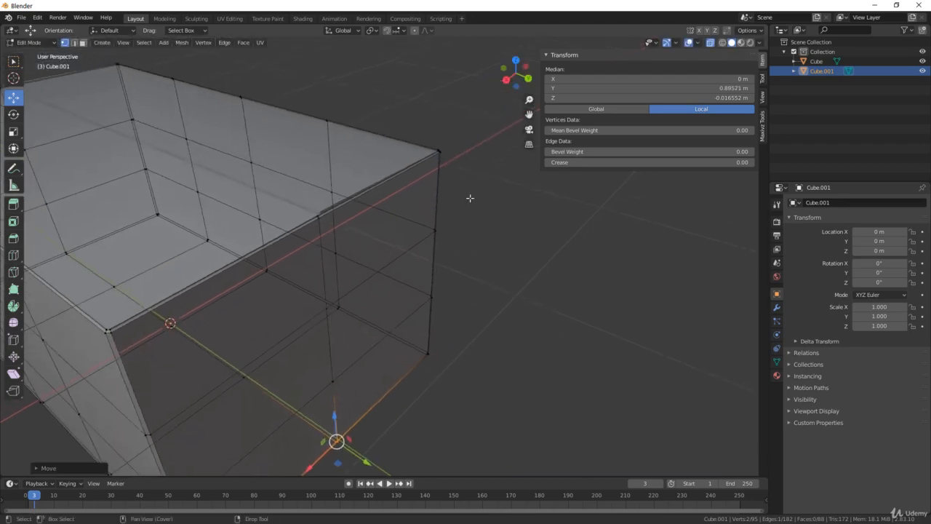
{"action": "left_click", "coordinate": [435, 229]}
{"action": "middle_click_drag", "start_coordinate": [434, 229], "coordinate": [434, 237]}
{"action": "scroll", "coordinate": [435, 237], "scroll_direction": "up", "scroll_amount": 3}
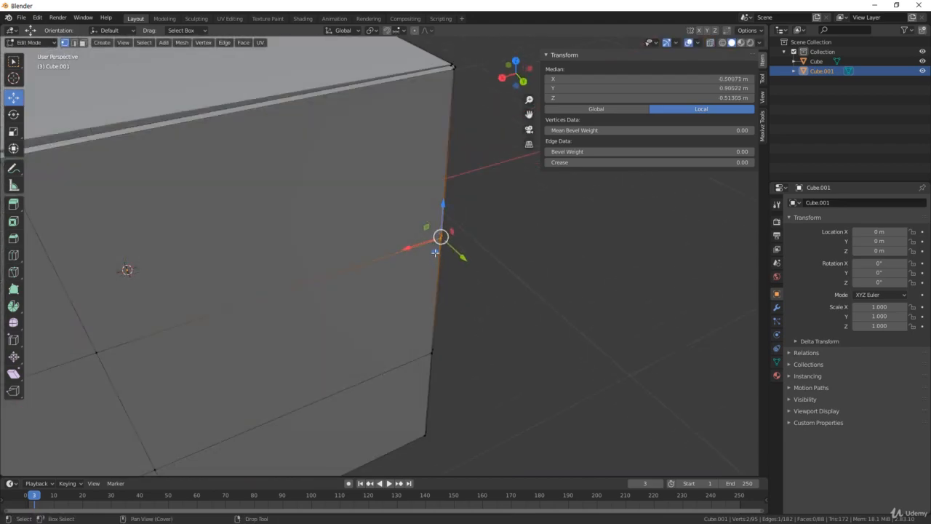
{"action": "key", "text": "g"}
{"action": "key", "text": "shift+z"}
{"action": "left_click", "coordinate": [429, 252]}
Push a lower loop-cut vertex on the body's negative X side inward to an X of about -0.498 m.
{"action": "scroll", "coordinate": [410, 245], "scroll_direction": "down", "scroll_amount": 4}
{"action": "middle_click_drag", "start_coordinate": [410, 245], "coordinate": [406, 298]}
{"action": "left_click", "coordinate": [379, 302]}
{"action": "key", "text": "alt+z"}
{"action": "scroll", "coordinate": [400, 315], "scroll_direction": "up", "scroll_amount": 3}
{"action": "left_click_drag", "start_coordinate": [395, 313], "coordinate": [394, 313]}
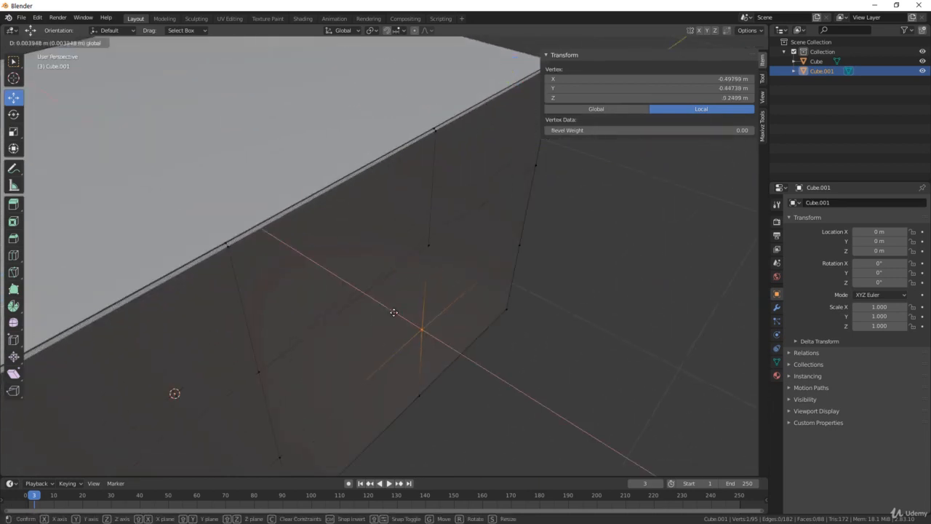
Move the two upper loop-cut vertices of the negative X, negative Y vertical corner to a median X of about -0.500 m and Y of about -0.897 m.
{"action": "scroll", "coordinate": [408, 291], "scroll_direction": "down", "scroll_amount": 4}
{"action": "middle_click_drag", "start_coordinate": [451, 261], "coordinate": [463, 244]}
{"action": "scroll", "coordinate": [493, 212], "scroll_direction": "up", "scroll_amount": 2}
{"action": "left_click", "coordinate": [464, 224], "text": "shift"}
{"action": "left_click_drag", "start_coordinate": [482, 240], "coordinate": [480, 243]}
{"action": "scroll", "coordinate": [436, 255], "scroll_direction": "down", "scroll_amount": 2}
Move the bottom corner vertices at the body's positive X, negative Y corner inward to a median X of about 0.485 m and Y of about -0.890 m.
{"action": "middle_click_drag", "start_coordinate": [415, 240], "coordinate": [407, 305]}
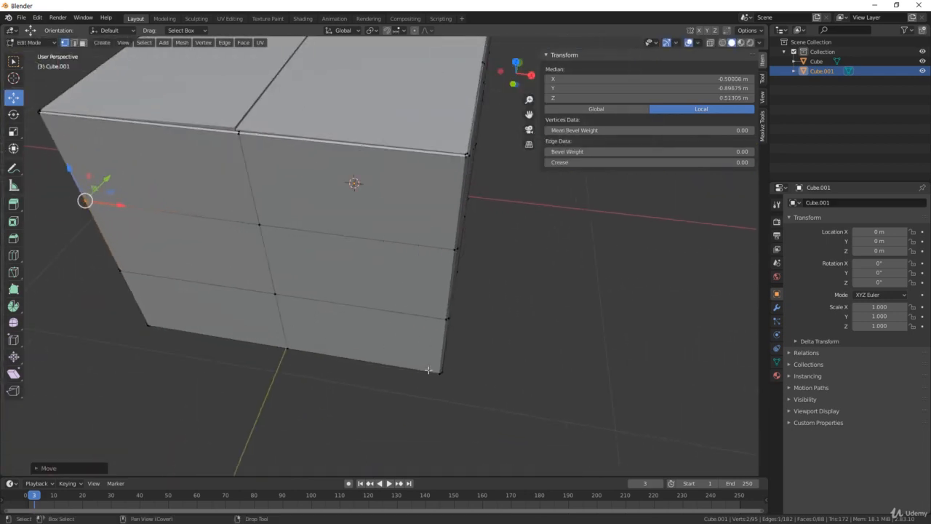
{"action": "key", "text": "alt+z"}
{"action": "left_click", "coordinate": [427, 380], "text": "shift"}
{"action": "key", "text": "alt+z"}
{"action": "scroll", "coordinate": [407, 363], "scroll_direction": "up", "scroll_amount": 3}
{"action": "middle_click_drag", "start_coordinate": [407, 364], "coordinate": [369, 384]}
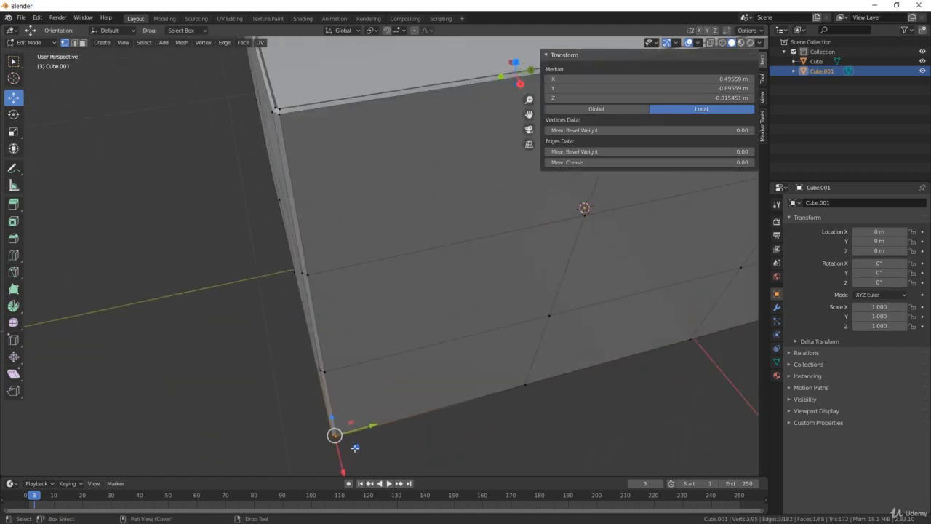
{"action": "left_click_drag", "start_coordinate": [355, 447], "coordinate": [360, 440]}
{"action": "middle_click_drag", "start_coordinate": [360, 439], "coordinate": [218, 191]}
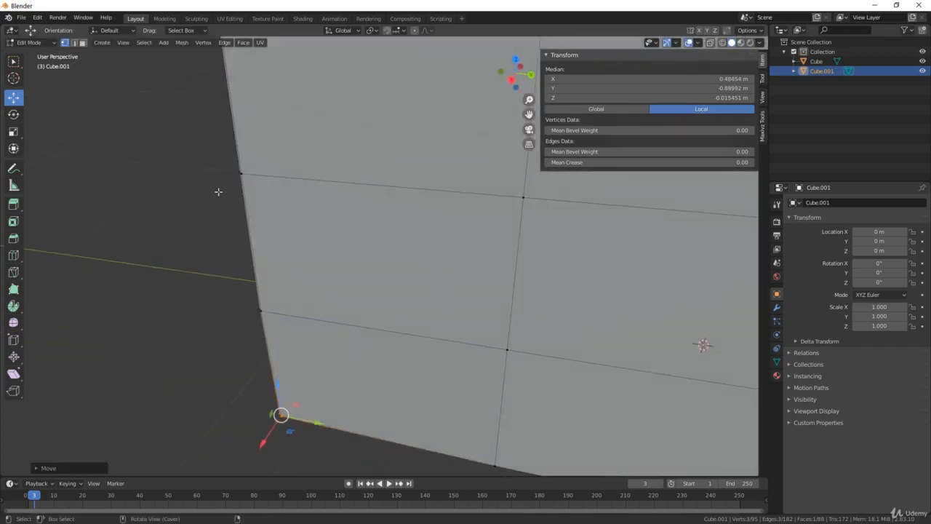
Move the two upper loop-cut vertices of the positive X, negative Y vertical corner horizontally within the XY plane.
{"action": "scroll", "coordinate": [208, 143], "scroll_direction": "down", "scroll_amount": 3}
{"action": "left_click_drag", "start_coordinate": [218, 153], "coordinate": [255, 200]}
{"action": "middle_click_drag", "start_coordinate": [254, 200], "coordinate": [360, 265]}
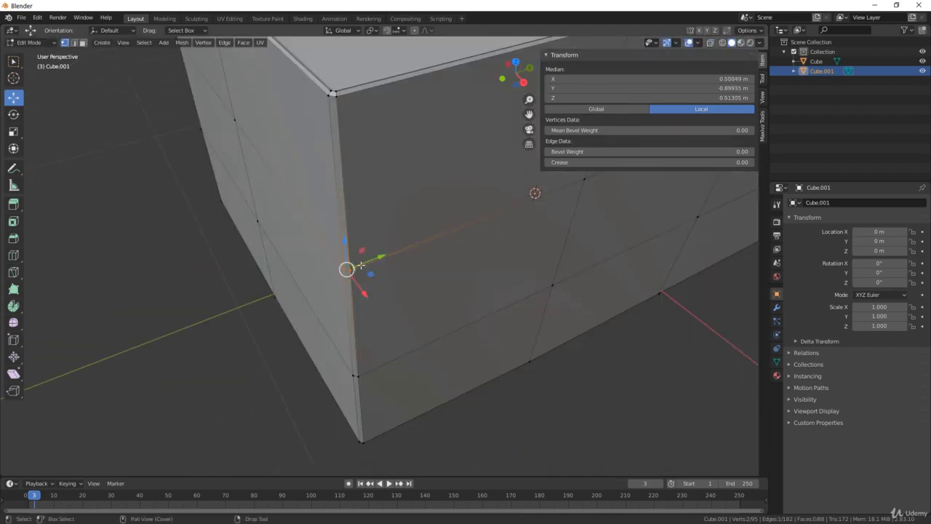
{"action": "left_click_drag", "start_coordinate": [373, 272], "coordinate": [373, 267]}
{"action": "left_click", "coordinate": [375, 267]}
Push two loop-cut vertices on the positive X side, at a Y of about -0.448 m, inward to a median X of about 0.492 m.
{"action": "middle_click_drag", "start_coordinate": [376, 267], "coordinate": [227, 376]}
{"action": "left_click_drag", "start_coordinate": [216, 284], "coordinate": [271, 382]}
{"action": "middle_click_drag", "start_coordinate": [270, 383], "coordinate": [383, 381]}
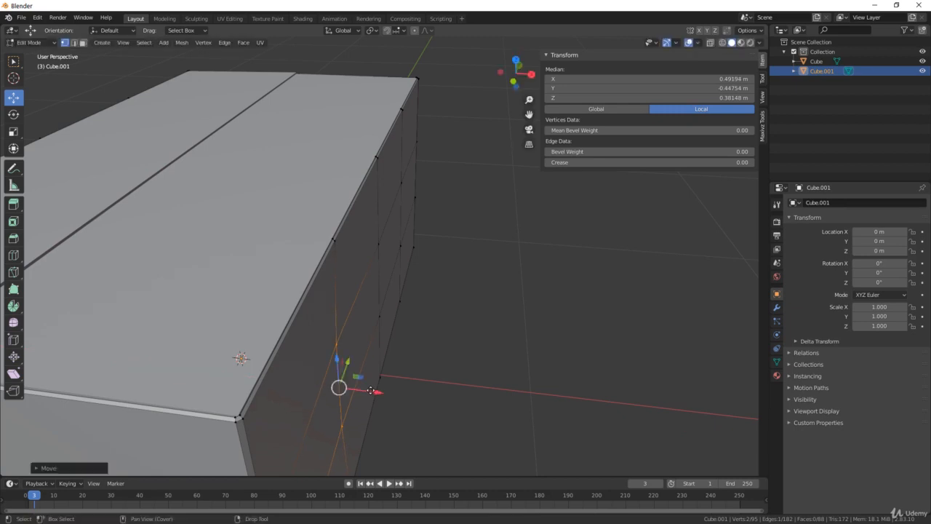
{"action": "key", "text": "Tab"}
{"action": "scroll", "coordinate": [408, 336], "scroll_direction": "down", "scroll_amount": 5}
{"action": "middle_click_drag", "start_coordinate": [408, 336], "coordinate": [314, 312]}
{"action": "key", "text": "Tab"}
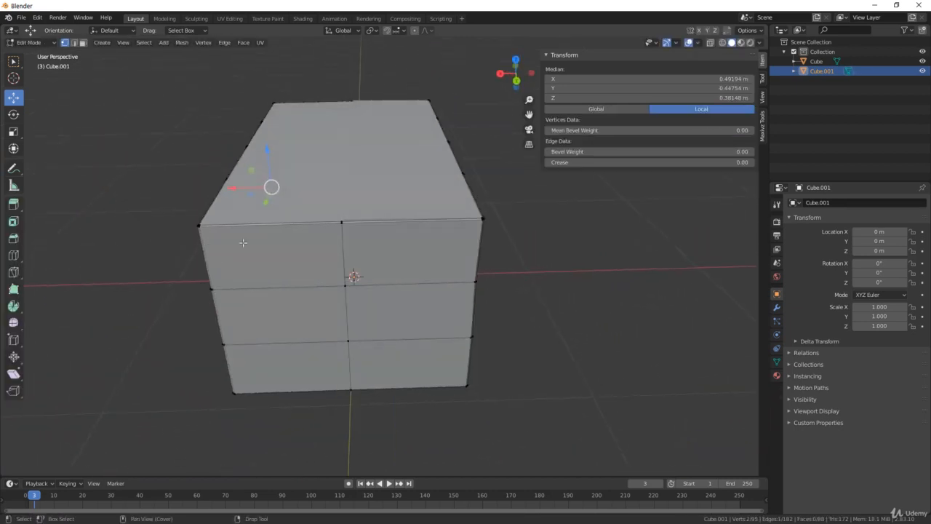
Move the upper middle vertex of the positive Y end along Y to about 0.904 m.
{"action": "scroll", "coordinate": [314, 313], "scroll_direction": "up", "scroll_amount": 4}
{"action": "left_click_drag", "start_coordinate": [354, 325], "coordinate": [355, 325]}
{"action": "middle_click_drag", "start_coordinate": [354, 325], "coordinate": [466, 293]}
{"action": "left_click", "coordinate": [297, 329]}
{"action": "left_click", "coordinate": [392, 271]}
{"action": "key", "text": "g"}
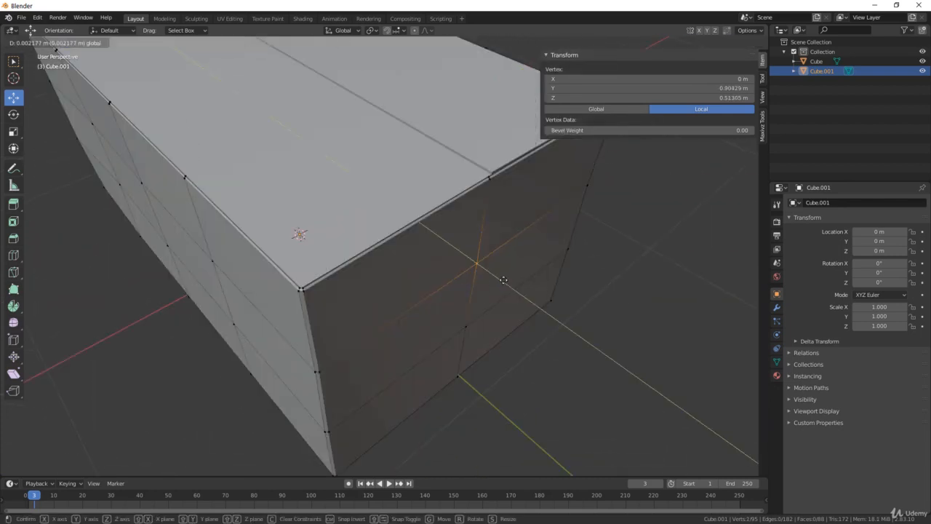
{"action": "left_click", "coordinate": [502, 280]}
Try to push a single middle vertex of the negative X side's bottom edge inward along X, and undo the move.
{"action": "scroll", "coordinate": [555, 279], "scroll_direction": "down", "scroll_amount": 4}
{"action": "middle_click_drag", "start_coordinate": [555, 279], "coordinate": [342, 195]}
{"action": "left_click", "coordinate": [375, 185], "text": "shift"}
{"action": "scroll", "coordinate": [342, 195], "scroll_direction": "up", "scroll_amount": 5}
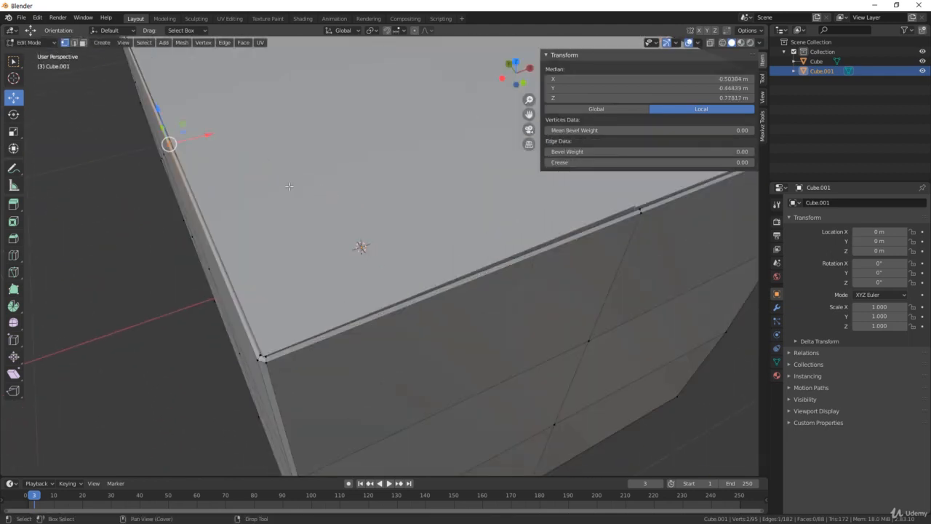
{"action": "middle_click_drag", "start_coordinate": [359, 248], "coordinate": [445, 352]}
{"action": "left_click", "coordinate": [379, 334]}
{"action": "middle_click_drag", "start_coordinate": [379, 334], "coordinate": [431, 357]}
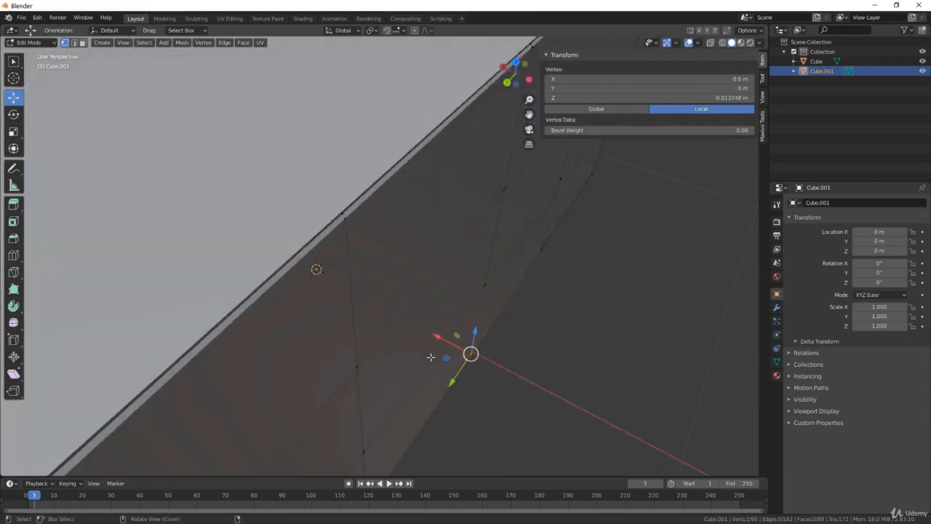
{"action": "left_click_drag", "start_coordinate": [437, 337], "coordinate": [435, 340]}
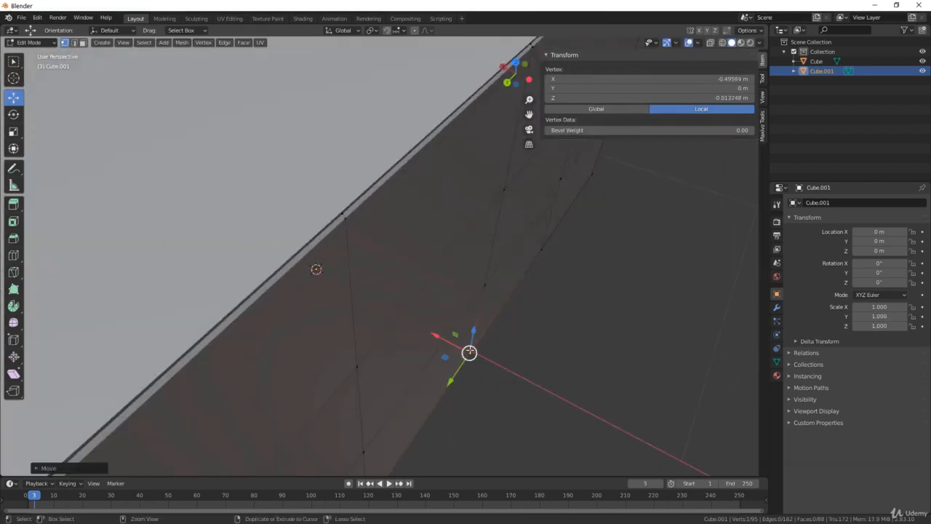
{"action": "key", "text": "ctrl+z"}
Move both middle vertices of the negative X side's bottom edge inward to a median X of about -0.493 m, using X-ray selection.
{"action": "key", "text": "alt+z"}
{"action": "left_click_drag", "start_coordinate": [496, 378], "coordinate": [446, 340]}
{"action": "key", "text": "alt+z"}
{"action": "scroll", "coordinate": [320, 354], "scroll_direction": "down", "scroll_amount": 4}
Move the two bottom-edge vertices of the positive X side near a Y of 0.447 m inward to a median X of about 0.495 m.
{"action": "middle_click_drag", "start_coordinate": [320, 353], "coordinate": [411, 327]}
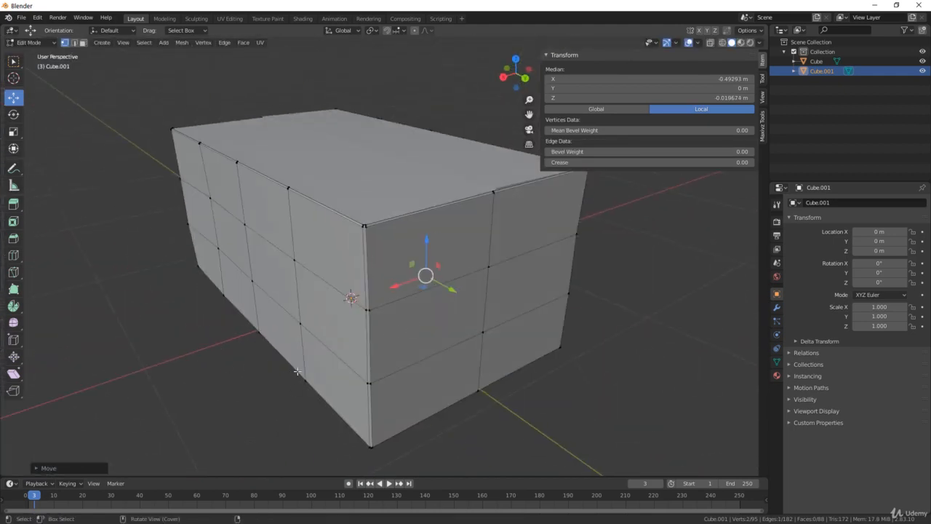
{"action": "key", "text": "alt+z"}
{"action": "left_click_drag", "start_coordinate": [297, 371], "coordinate": [314, 390]}
{"action": "key", "text": "alt+z"}
{"action": "scroll", "coordinate": [250, 417], "scroll_direction": "up", "scroll_amount": 2}
{"action": "left_click_drag", "start_coordinate": [251, 429], "coordinate": [249, 430]}
{"action": "left_click_drag", "start_coordinate": [254, 404], "coordinate": [300, 436]}
{"action": "key", "text": "alt+z"}
{"action": "key", "text": "alt+z"}
{"action": "left_click_drag", "start_coordinate": [257, 408], "coordinate": [259, 429], "text": "shift"}
{"action": "scroll", "coordinate": [347, 343], "scroll_direction": "down", "scroll_amount": 4}
{"action": "middle_click_drag", "start_coordinate": [455, 270], "coordinate": [334, 240]}
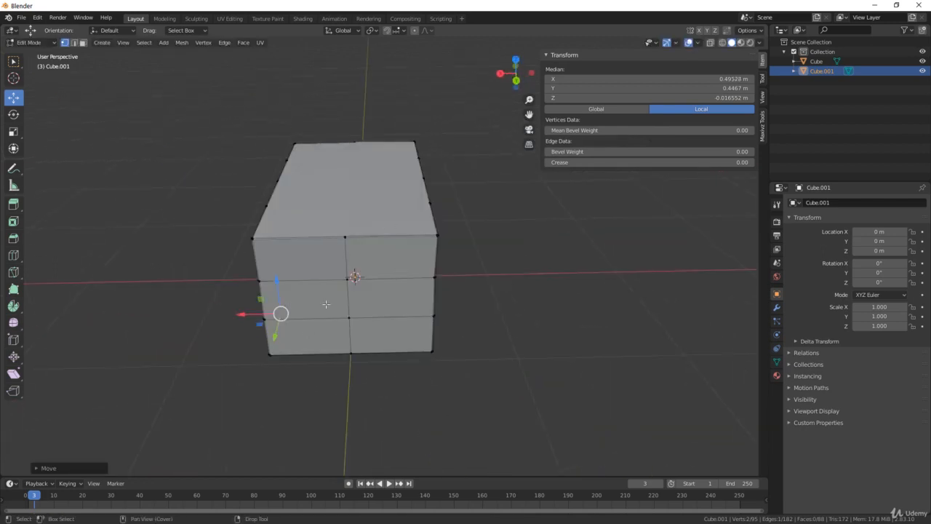
Leave Edit mode on the body, select the top flaps object and isolate it by hiding the other objects.
{"action": "key", "text": "Tab"}
{"action": "left_click", "coordinate": [400, 163]}
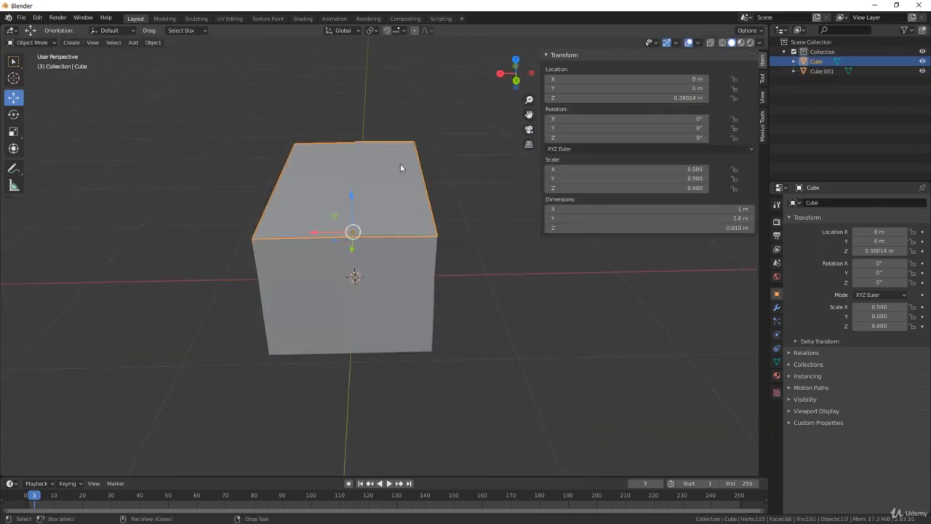
{"action": "key", "text": "KP_Decimal"}
{"action": "key", "text": "shift+h"}
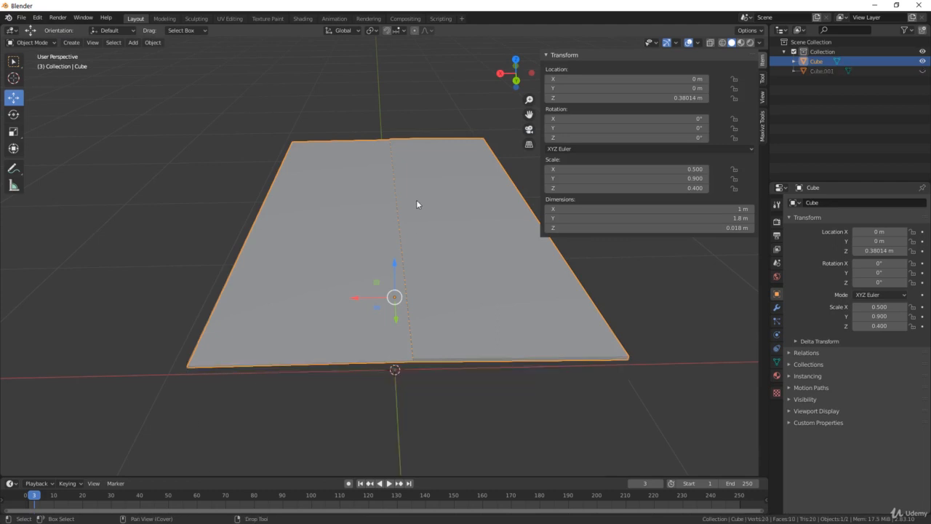
Add a centred horizontal loop cut through the thickness of the negative X flap.
{"action": "key", "text": "Tab"}
{"action": "middle_click_drag", "start_coordinate": [415, 200], "coordinate": [514, 231]}
{"action": "scroll", "coordinate": [373, 195], "scroll_direction": "up", "scroll_amount": 2}
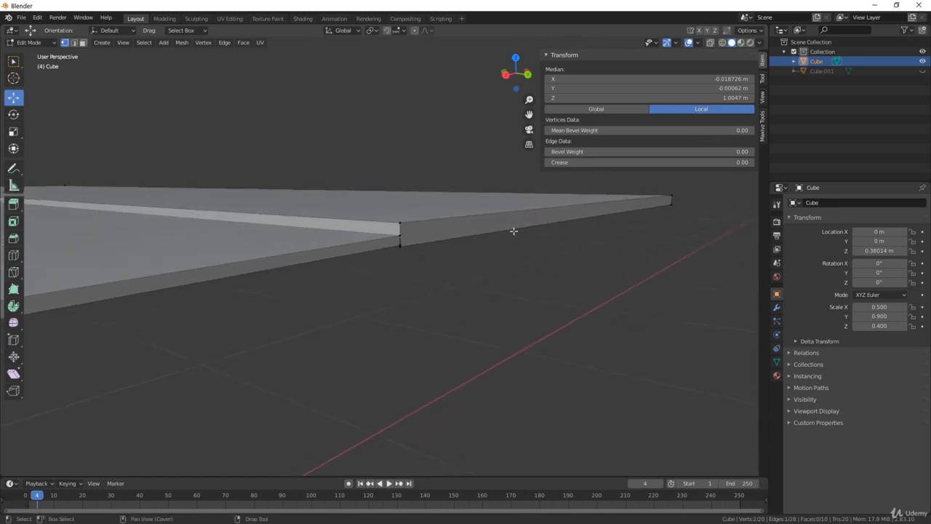
{"action": "key", "text": "ctrl+r"}
{"action": "left_click", "coordinate": [673, 196]}
{"action": "right_click", "coordinate": [674, 196]}
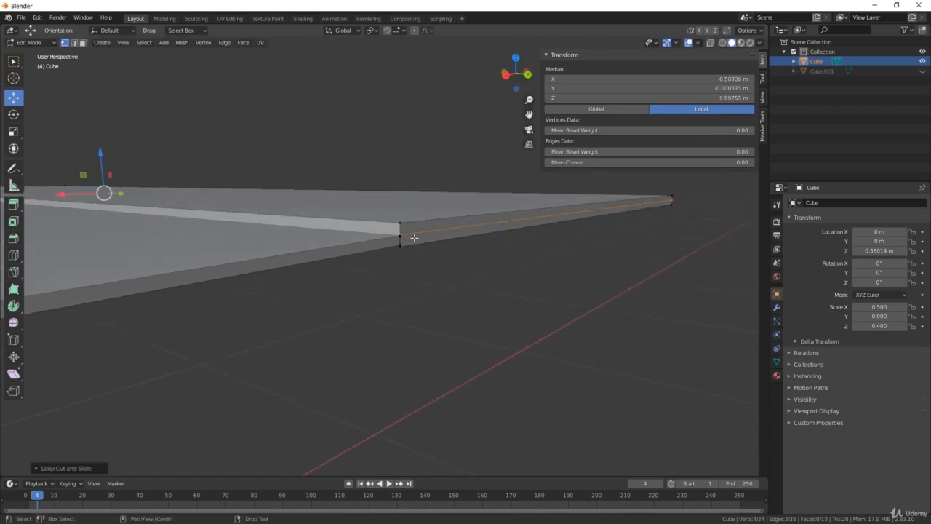
Select all linked faces of the positive X flap and separate the selection into its own object.
{"action": "left_click_drag", "start_coordinate": [391, 239], "coordinate": [391, 238]}
{"action": "key", "text": "KP_Decimal"}
{"action": "middle_click_drag", "start_coordinate": [438, 260], "coordinate": [341, 264]}
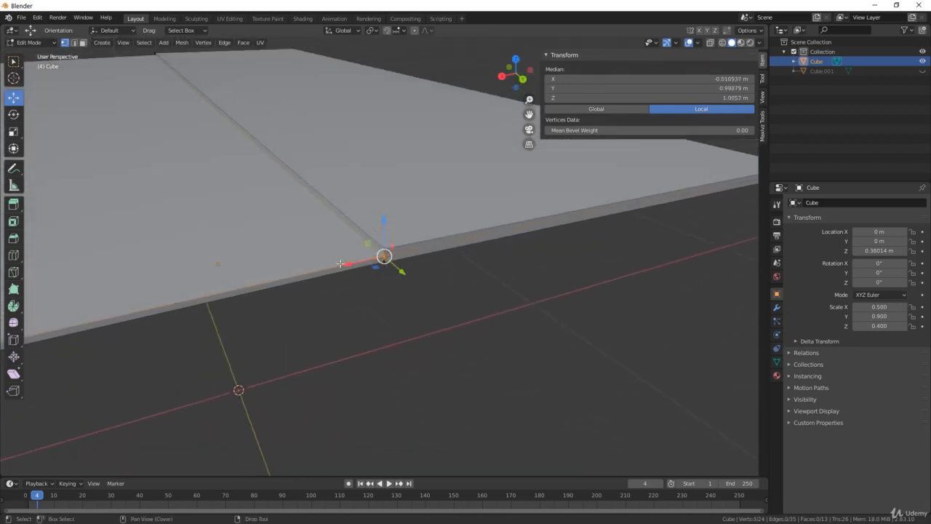
{"action": "key", "text": "3"}
{"action": "left_click", "coordinate": [281, 209]}
{"action": "key", "text": "ctrl+l"}
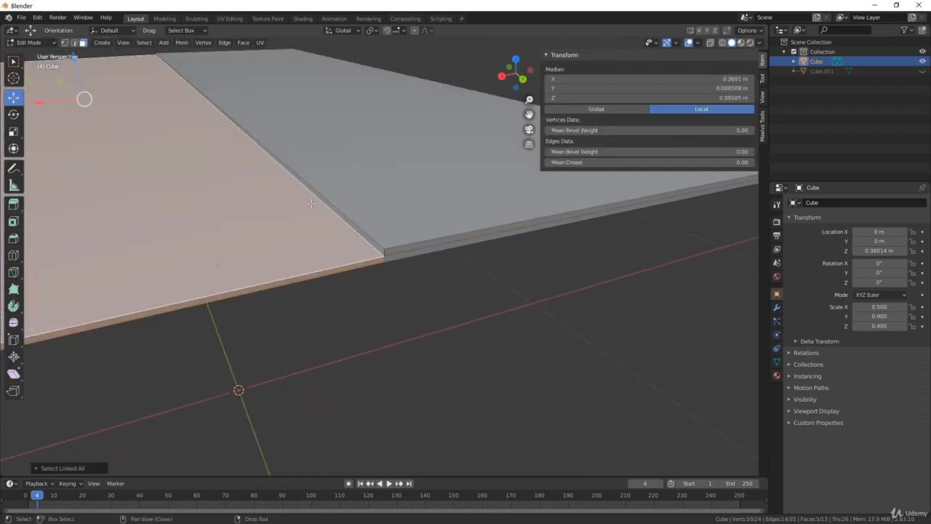
{"action": "scroll", "coordinate": [212, 238], "scroll_direction": "down", "scroll_amount": 2}
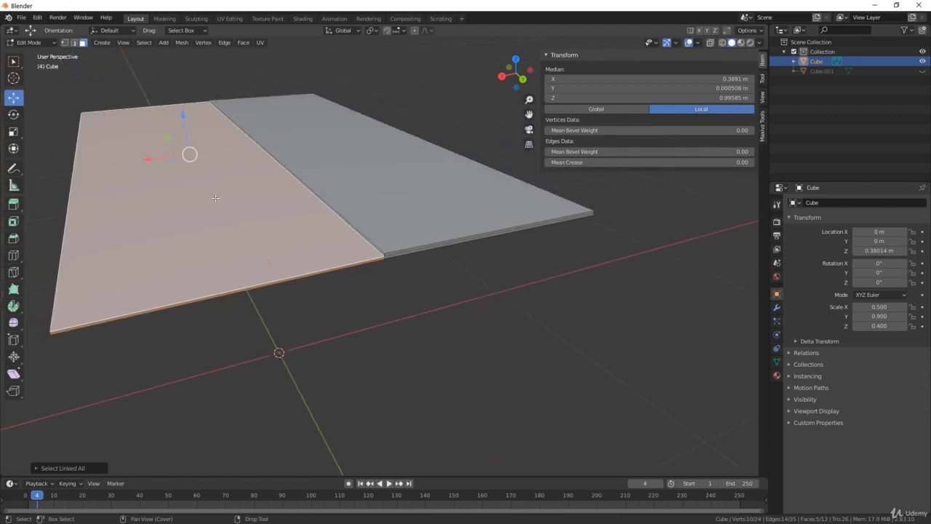
{"action": "key", "text": "q"}
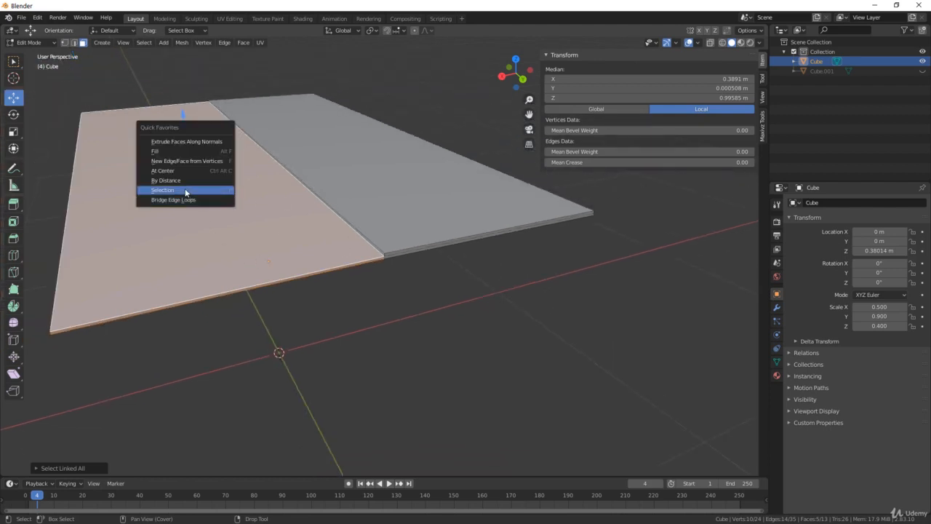
{"action": "left_click", "coordinate": [186, 191]}
Isolate the negative X flap object and enter Edit mode on it.
{"action": "key", "text": "Tab"}
{"action": "left_click", "coordinate": [425, 225]}
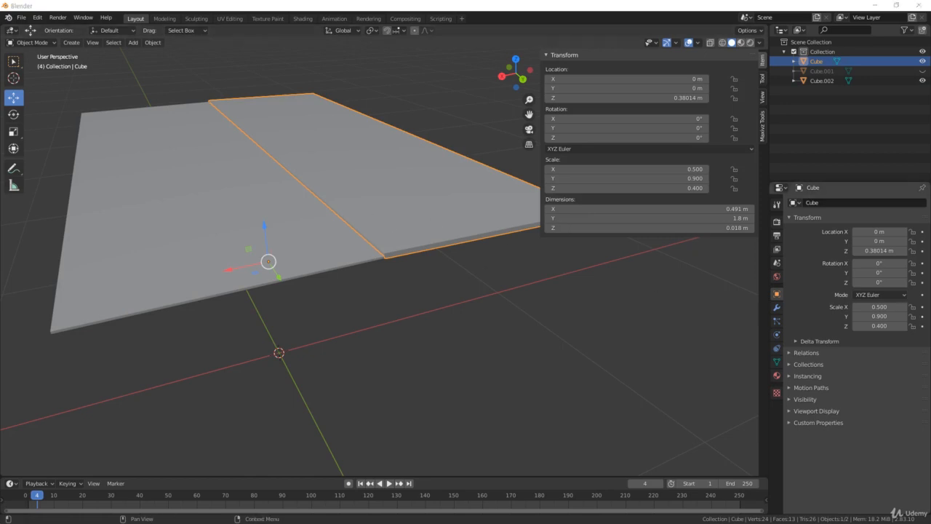
{"action": "middle_click_drag", "start_coordinate": [421, 236], "coordinate": [415, 238], "text": "shift"}
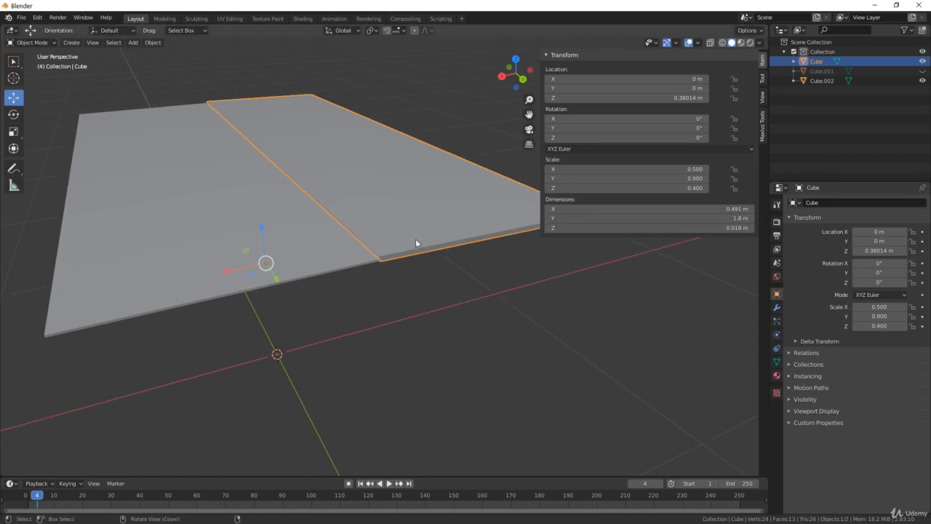
{"action": "key", "text": "shift+h"}
{"action": "key", "text": "Tab"}
{"action": "scroll", "coordinate": [415, 239], "scroll_direction": "up", "scroll_amount": 3}
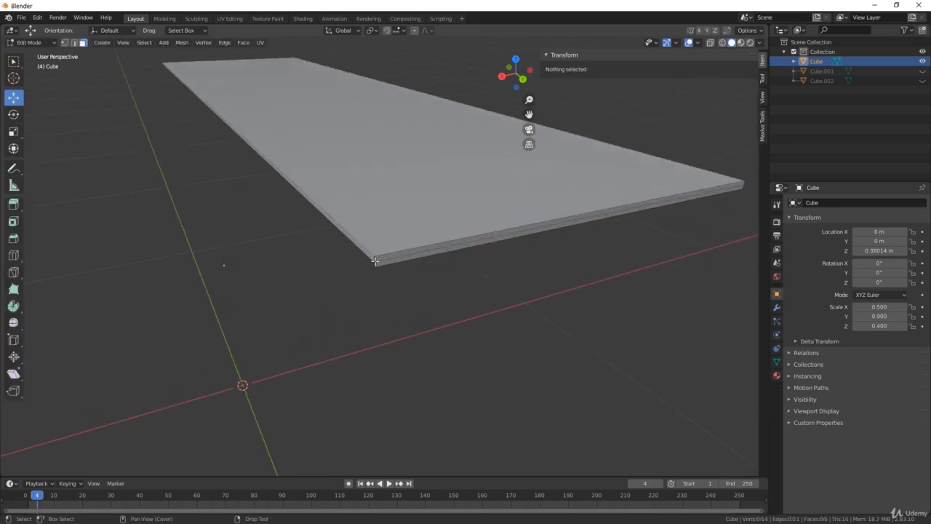
Merge the doubled vertices at center at the negative X flap's positive Y and negative Y inner corners.
{"action": "scroll", "coordinate": [374, 261], "scroll_direction": "up", "scroll_amount": 3}
{"action": "key", "text": "1"}
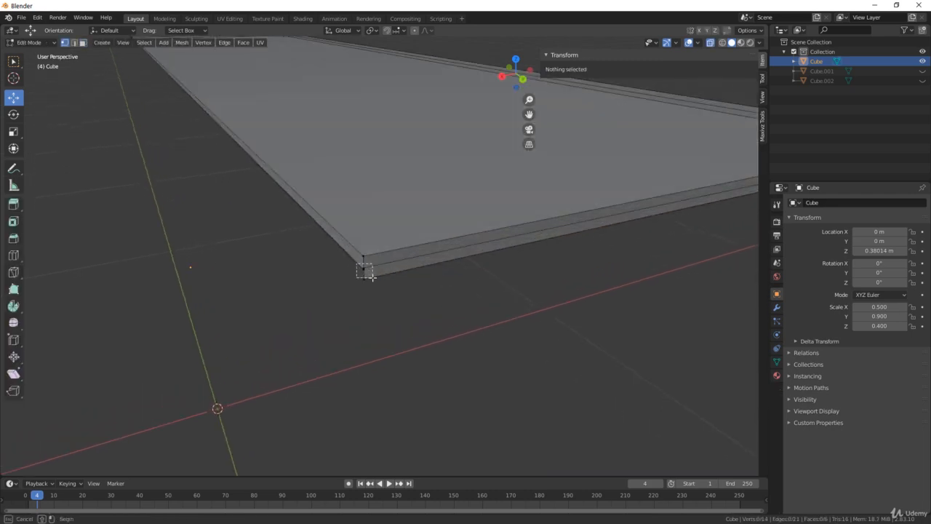
{"action": "left_click_drag", "start_coordinate": [371, 276], "coordinate": [371, 275]}
{"action": "key", "text": "q"}
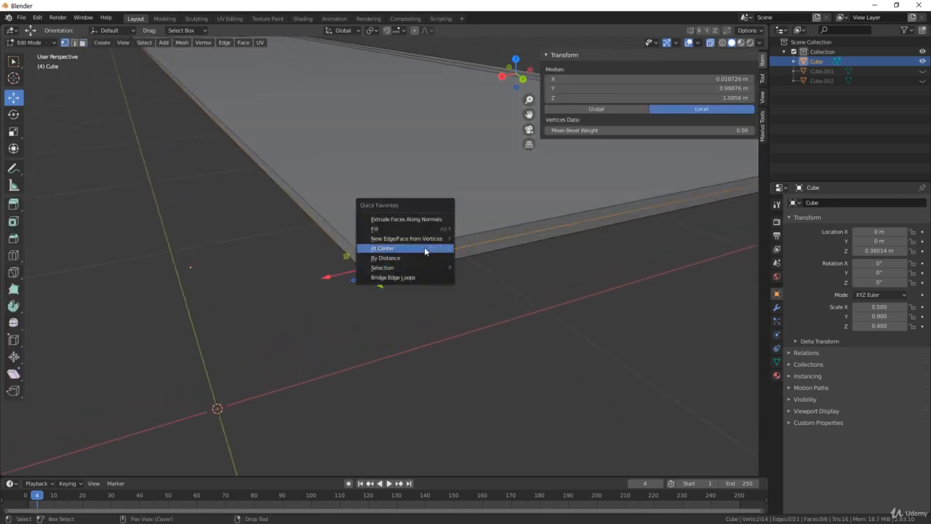
{"action": "left_click", "coordinate": [424, 248]}
{"action": "middle_click_drag", "start_coordinate": [426, 247], "coordinate": [548, 280]}
{"action": "key", "text": "m"}
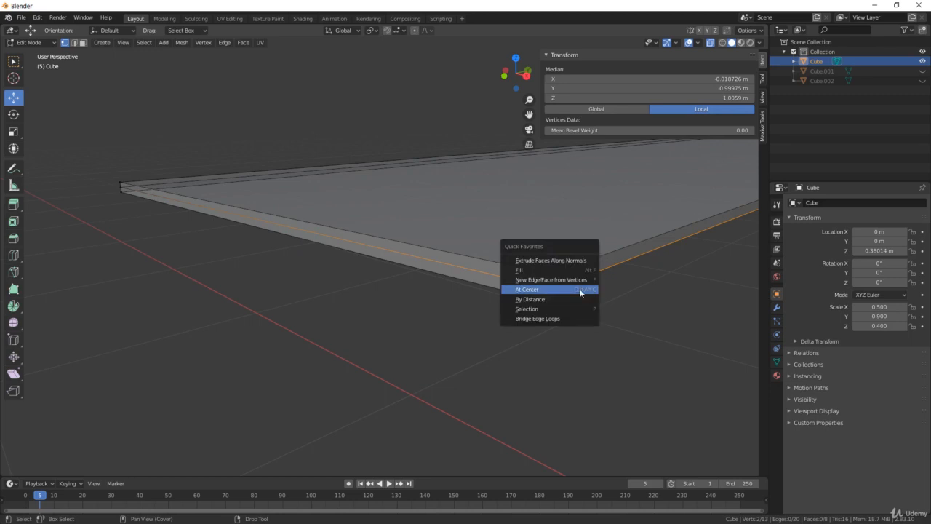
{"action": "left_click", "coordinate": [578, 288]}
{"action": "key", "text": "Tab"}
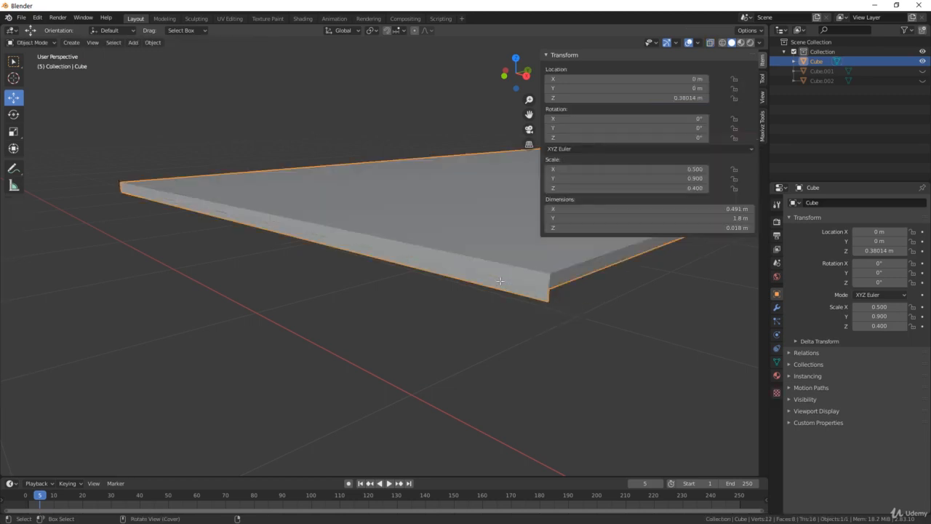
Unhide all objects and isolate the separated positive X flap.
{"action": "key", "text": "alt+h"}
{"action": "left_click", "coordinate": [601, 284]}
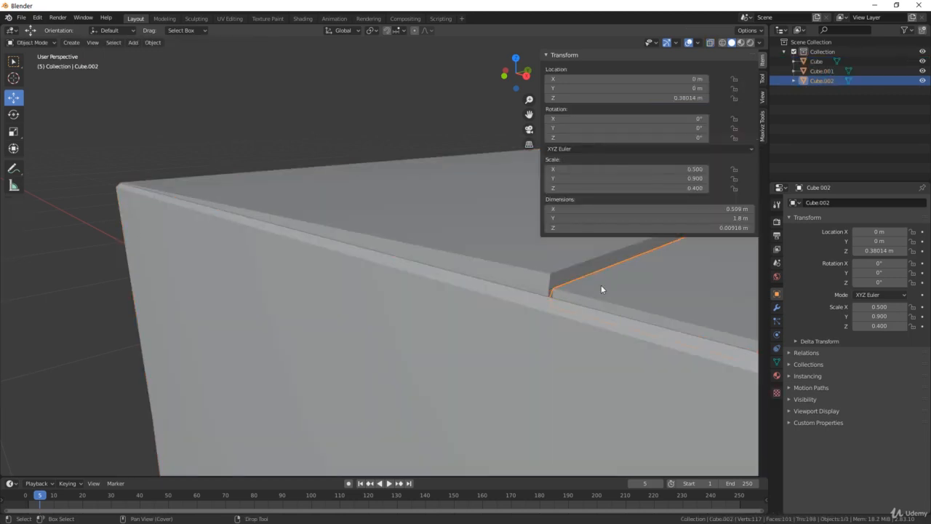
{"action": "middle_click_drag", "start_coordinate": [601, 284], "coordinate": [285, 312]}
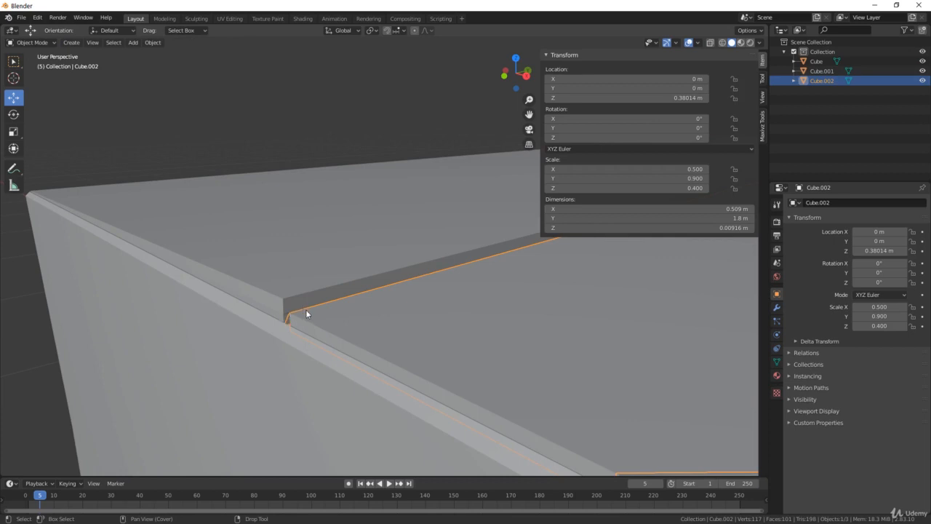
{"action": "key", "text": "shift+h"}
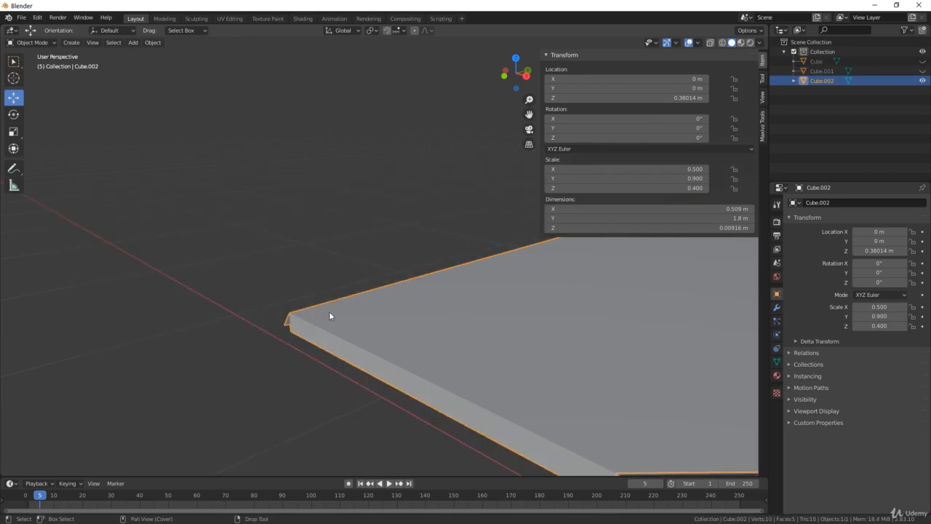
Weld the protruding vertex at the positive X flap's negative Y inner corner onto the adjacent corner vertex using Target Weld.
{"action": "key", "text": "Tab"}
{"action": "left_click", "coordinate": [284, 320]}
{"action": "key", "text": "KP_Decimal"}
{"action": "middle_click_drag", "start_coordinate": [335, 318], "coordinate": [451, 233]}
{"action": "left_click", "coordinate": [762, 125]}
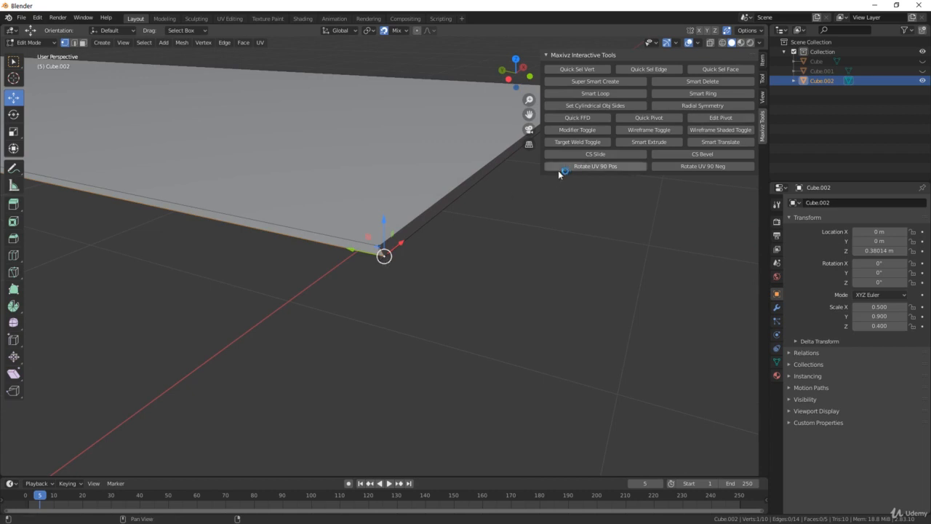
{"action": "left_click_drag", "start_coordinate": [382, 260], "coordinate": [377, 264]}
Merge the doubled vertices at center at the flap's positive Y inner corner, leave Edit mode and unhide all objects.
{"action": "scroll", "coordinate": [408, 225], "scroll_direction": "down", "scroll_amount": 9}
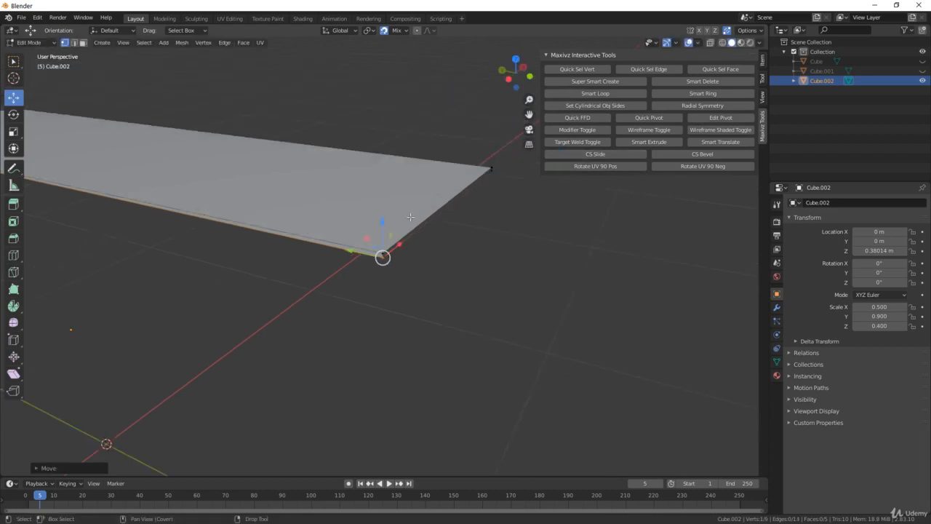
{"action": "middle_click_drag", "start_coordinate": [189, 215], "coordinate": [306, 209]}
{"action": "middle_click_drag", "start_coordinate": [279, 422], "coordinate": [337, 251], "text": "shift"}
{"action": "scroll", "coordinate": [272, 208], "scroll_direction": "up", "scroll_amount": 1}
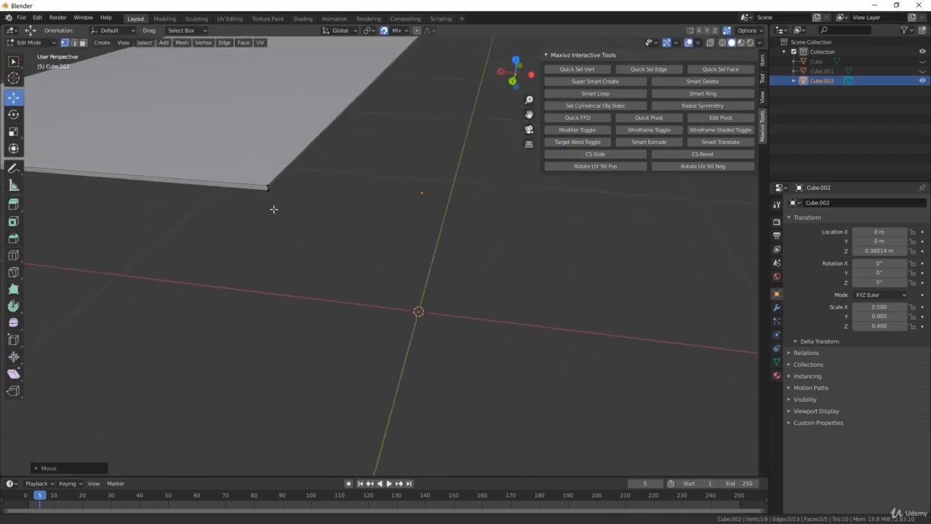
{"action": "scroll", "coordinate": [254, 182], "scroll_direction": "up", "scroll_amount": 1}
{"action": "scroll", "coordinate": [269, 191], "scroll_direction": "down", "scroll_amount": 1}
{"action": "left_click_drag", "start_coordinate": [285, 211], "coordinate": [260, 186]}
{"action": "key", "text": "q"}
{"action": "left_click", "coordinate": [367, 188]}
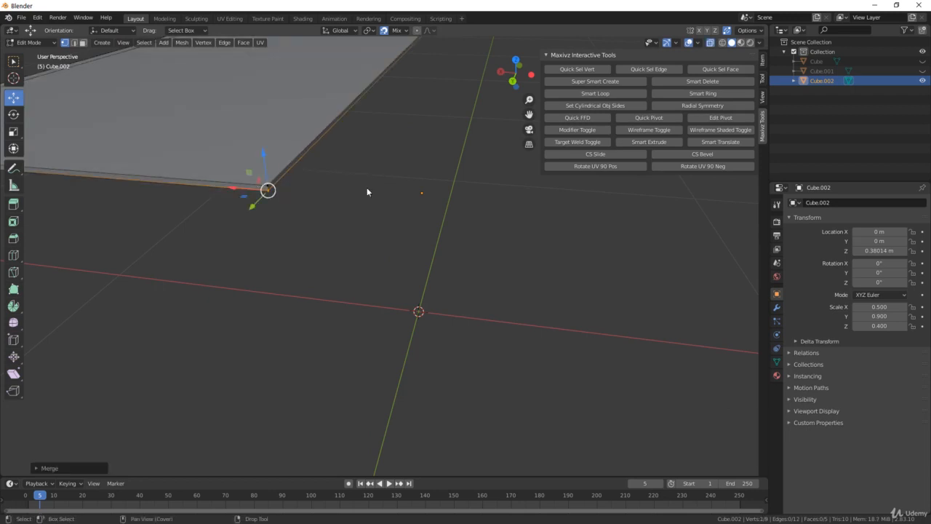
{"action": "key", "text": "Tab"}
{"action": "key", "text": "alt+h"}
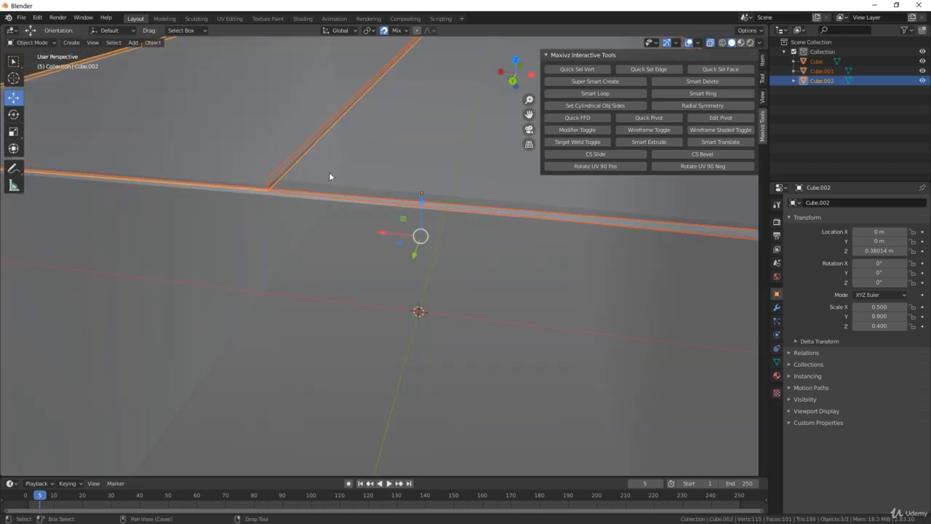
Turn off the X-ray display and clear the object selection.
{"action": "key", "text": "alt+z"}
{"action": "left_click", "coordinate": [329, 172]}
{"action": "left_click", "coordinate": [590, 143]}
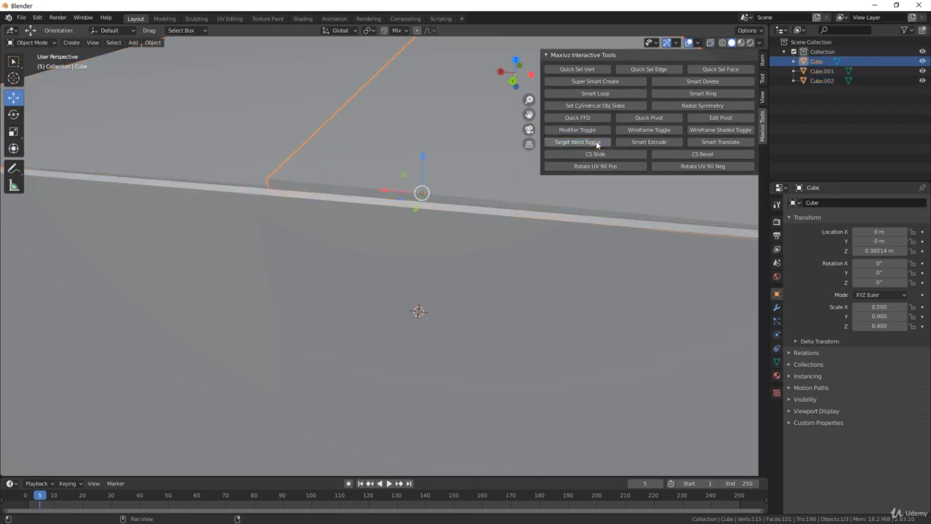
{"action": "scroll", "coordinate": [267, 145], "scroll_direction": "down", "scroll_amount": 5}
{"action": "left_click", "coordinate": [549, 206]}
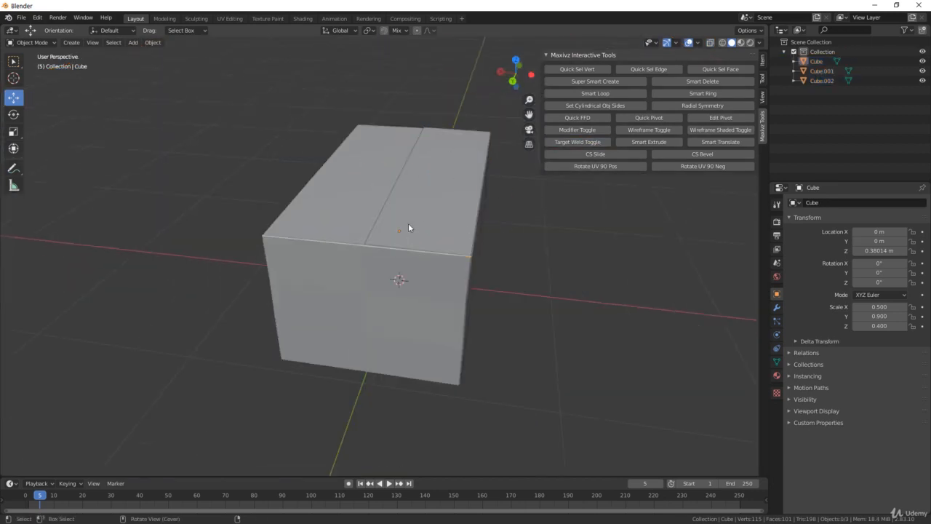
Add three evenly spaced loop cuts across the length of the positive X flap.
{"action": "left_click_drag", "start_coordinate": [408, 222], "coordinate": [484, 237], "text": "alt"}
{"action": "left_click", "coordinate": [484, 237]}
{"action": "scroll", "coordinate": [570, 190], "scroll_direction": "up", "scroll_amount": 3}
{"action": "middle_click_drag", "start_coordinate": [431, 239], "coordinate": [493, 290]}
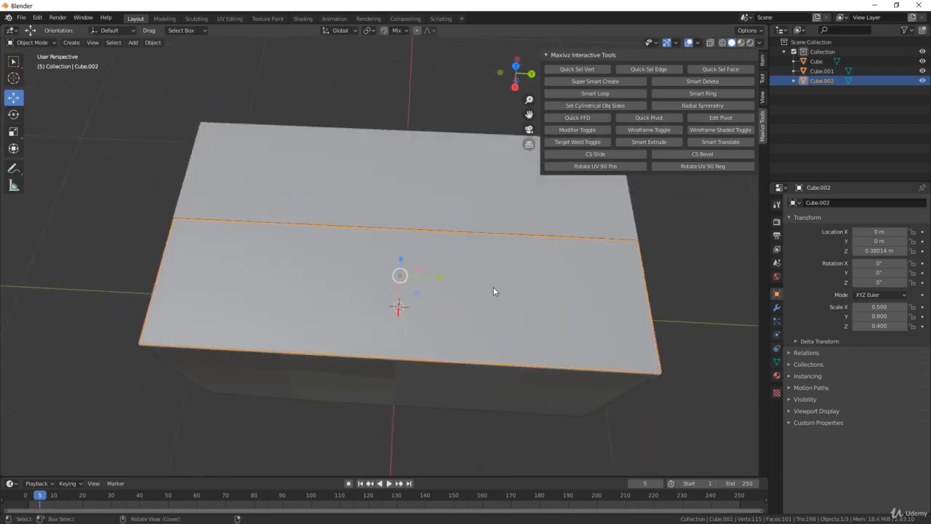
{"action": "key", "text": "Tab"}
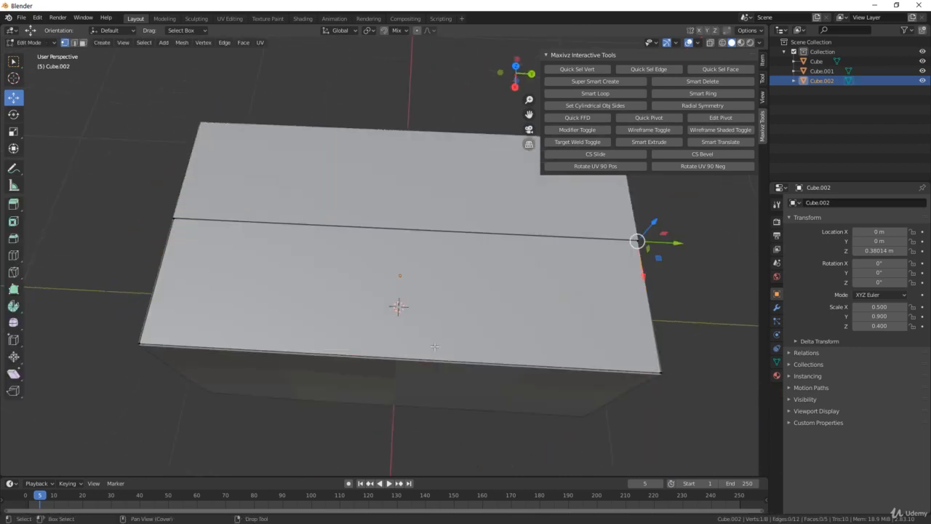
{"action": "key", "text": "ctrl+r"}
{"action": "scroll", "coordinate": [436, 306], "scroll_direction": "up", "scroll_amount": 2}
{"action": "left_click", "coordinate": [430, 305]}
{"action": "right_click", "coordinate": [431, 305]}
{"action": "key", "text": "Tab"}
Add three evenly spaced loop cuts across the negative X flap and show wireframes over the shaded objects.
{"action": "left_click", "coordinate": [425, 199]}
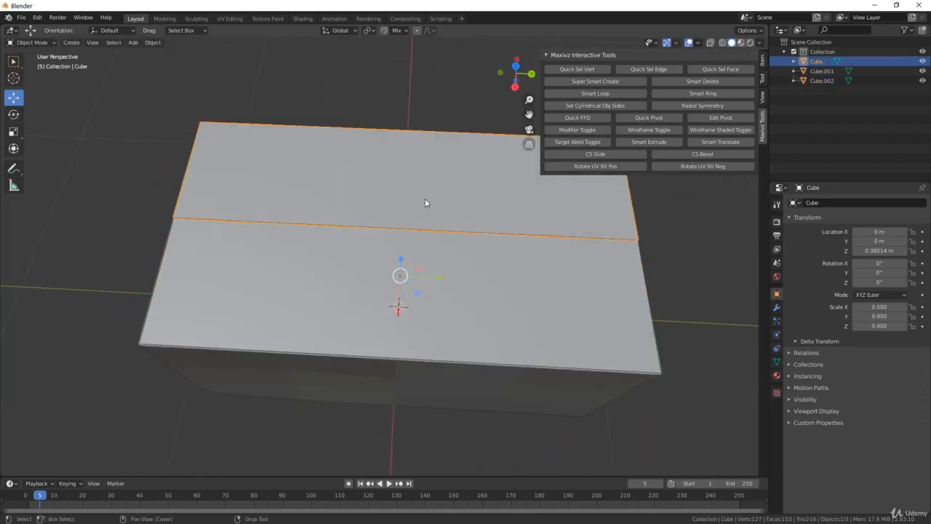
{"action": "key", "text": "Tab"}
{"action": "key", "text": "ctrl+r"}
{"action": "left_click", "coordinate": [431, 210]}
{"action": "right_click", "coordinate": [432, 209]}
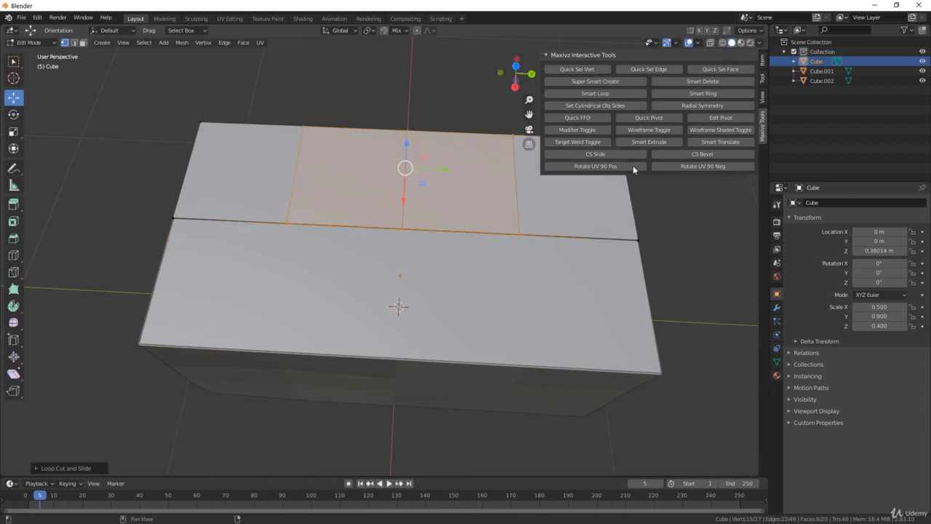
{"action": "key", "text": "Tab"}
Shift the inner-edge vertices at the positive X flap's negative Y loop cut slightly along the X axis.
{"action": "left_click", "coordinate": [312, 270]}
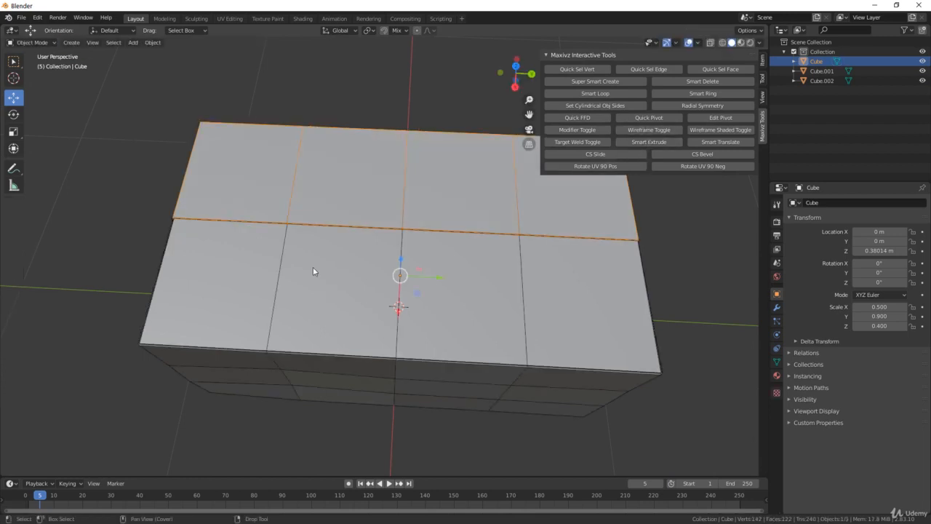
{"action": "key", "text": "Tab"}
{"action": "left_click", "coordinate": [287, 220]}
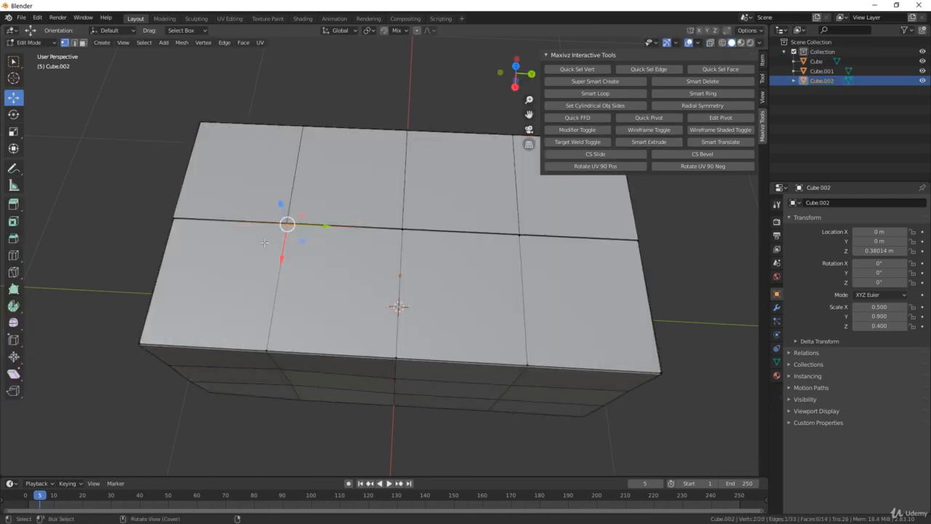
{"action": "middle_click_drag", "start_coordinate": [287, 220], "coordinate": [410, 202]}
{"action": "scroll", "coordinate": [460, 141], "scroll_direction": "up", "scroll_amount": 5}
{"action": "middle_click_drag", "start_coordinate": [460, 141], "coordinate": [418, 199]}
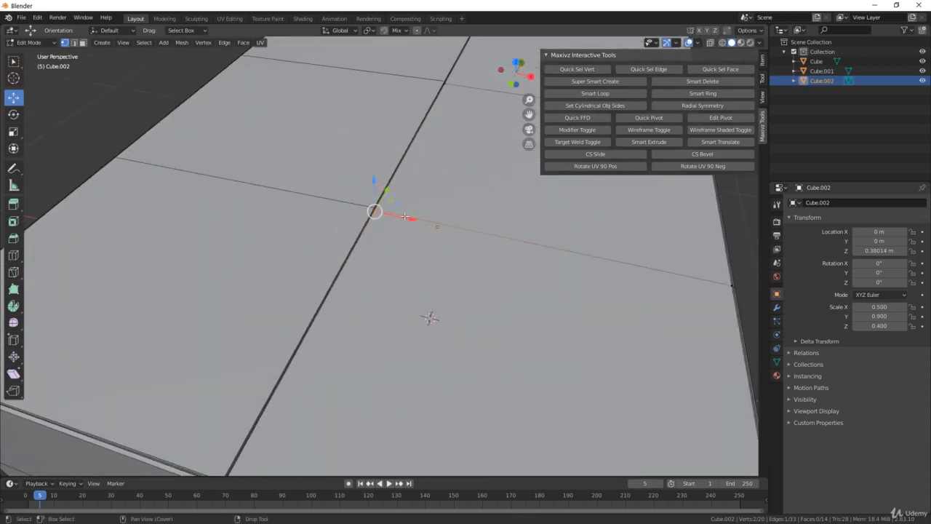
{"action": "mouse_move", "coordinate": [404, 217]}
{"action": "left_mouse_down"}
{"action": "mouse_move", "coordinate": [431, 218]}
{"action": "mouse_move", "coordinate": [404, 216]}
{"action": "left_mouse_up"}
{"action": "key", "text": "alt+z"}
{"action": "middle_click_drag", "start_coordinate": [404, 217], "coordinate": [408, 191]}
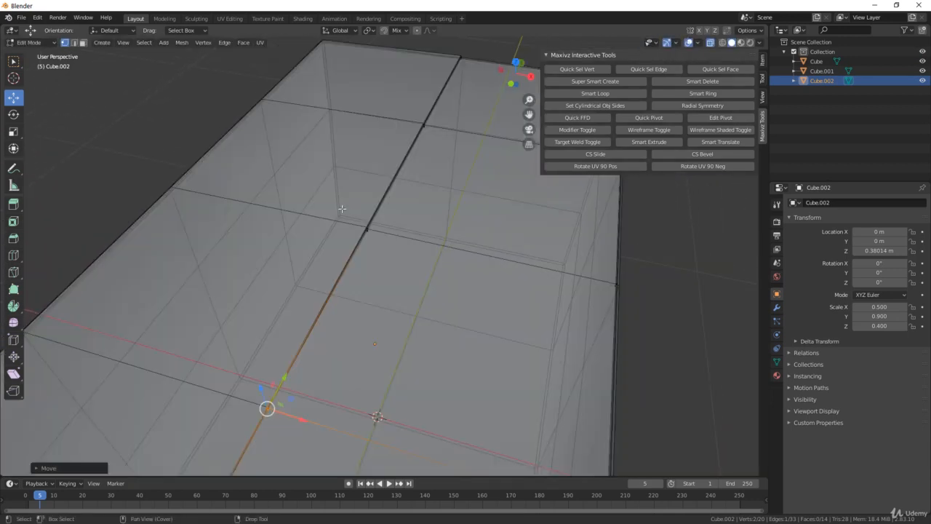
Shift the negative X flap's inner-edge vertices near its middle loop cut slightly along X, leave Edit mode and deselect everything.
{"action": "key", "text": "alt+z"}
{"action": "left_click", "coordinate": [342, 209]}
{"action": "key", "text": "alt+z"}
{"action": "left_click", "coordinate": [387, 208]}
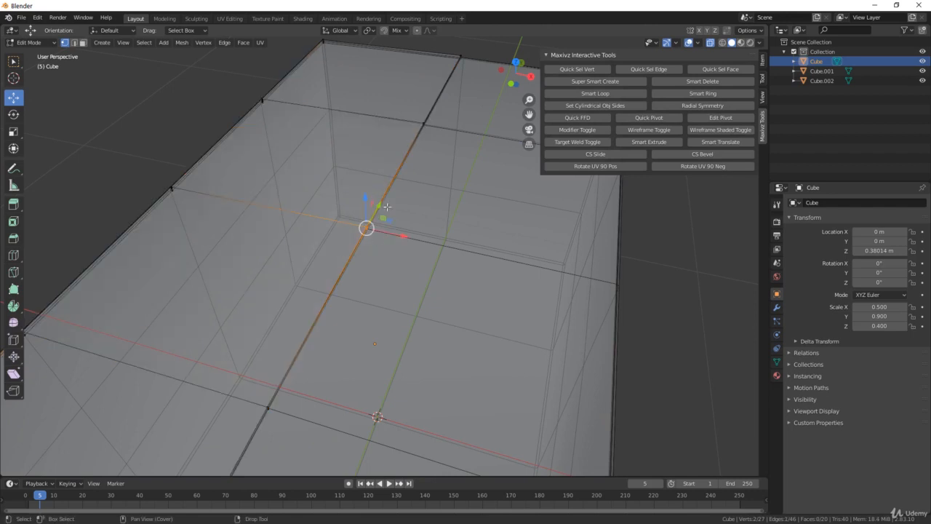
{"action": "left_click", "coordinate": [444, 168], "text": "shift"}
{"action": "key", "text": "alt+z"}
{"action": "left_click_drag", "start_coordinate": [432, 176], "coordinate": [439, 179]}
{"action": "key", "text": "Tab"}
{"action": "scroll", "coordinate": [438, 179], "scroll_direction": "down", "scroll_amount": 5}
{"action": "middle_click_drag", "start_coordinate": [459, 235], "coordinate": [403, 239]}
{"action": "left_click", "coordinate": [519, 234]}
Examine the center seam, flap edges and corners from all sides of the box.
{"action": "scroll", "coordinate": [401, 259], "scroll_direction": "up", "scroll_amount": 4}
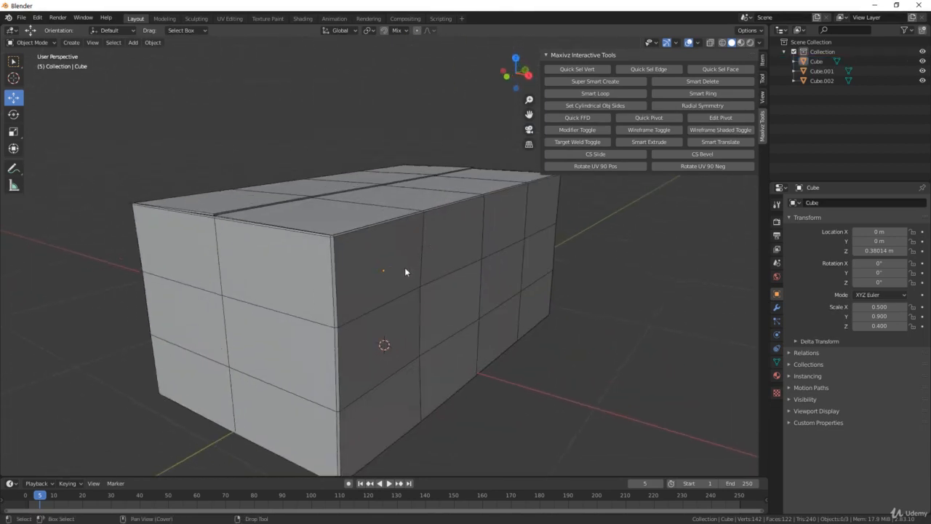
{"action": "middle_click_drag", "start_coordinate": [405, 271], "coordinate": [457, 222]}
{"action": "scroll", "coordinate": [386, 219], "scroll_direction": "down", "scroll_amount": 3}
{"action": "scroll", "coordinate": [444, 213], "scroll_direction": "up", "scroll_amount": 5}
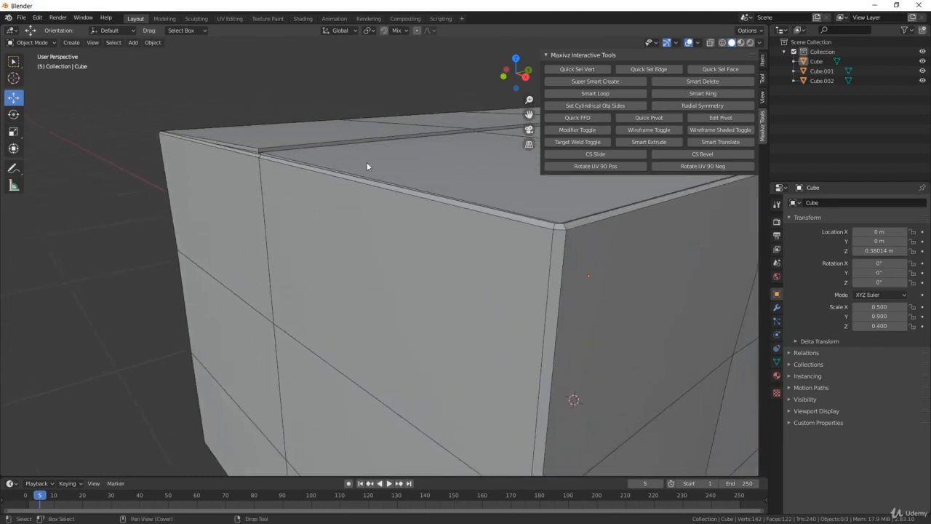
{"action": "key", "text": "shift+space"}
{"action": "key", "text": "s"}
{"action": "key", "text": "Left"}
{"action": "middle_click_drag", "start_coordinate": [367, 184], "coordinate": [411, 189]}
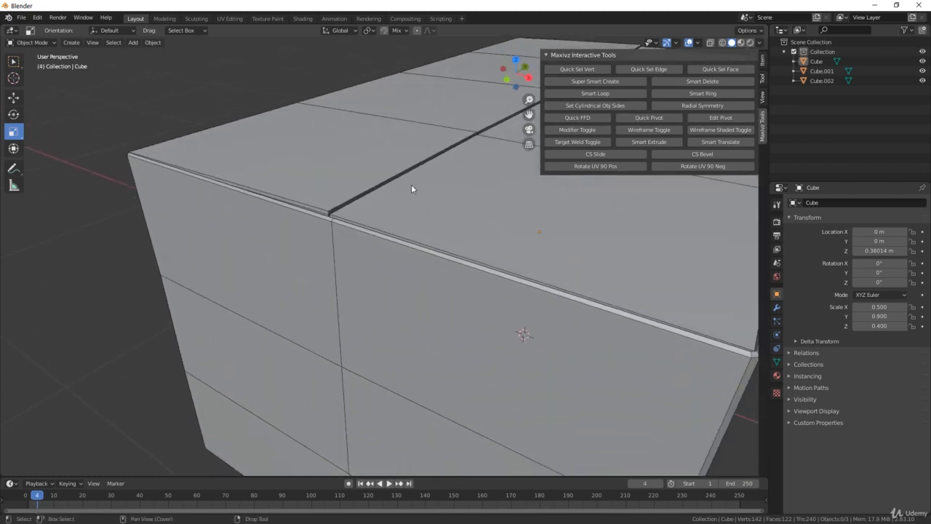
{"action": "key", "text": "ctrl+s"}
{"action": "left_click", "coordinate": [702, 8]}
{"action": "middle_click_drag", "start_coordinate": [399, 124], "coordinate": [340, 204]}
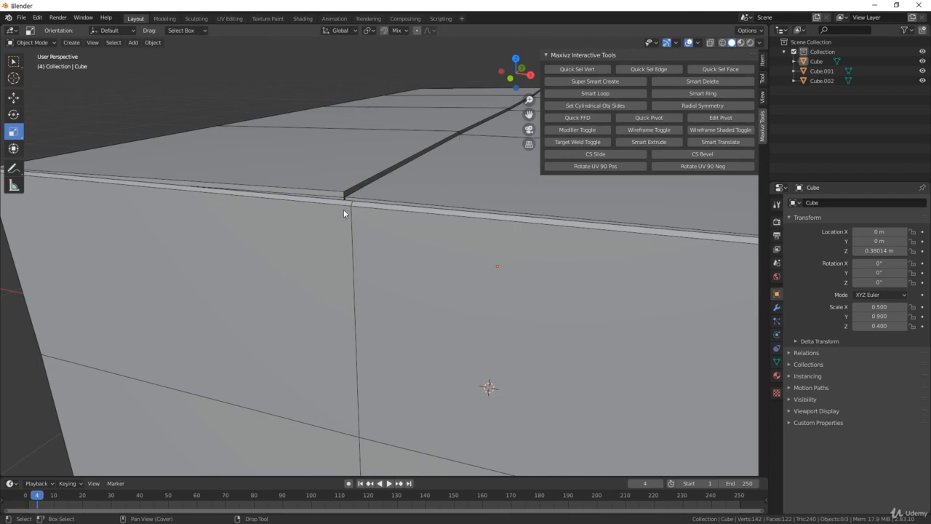
{"action": "middle_click_drag", "start_coordinate": [349, 267], "coordinate": [467, 252]}
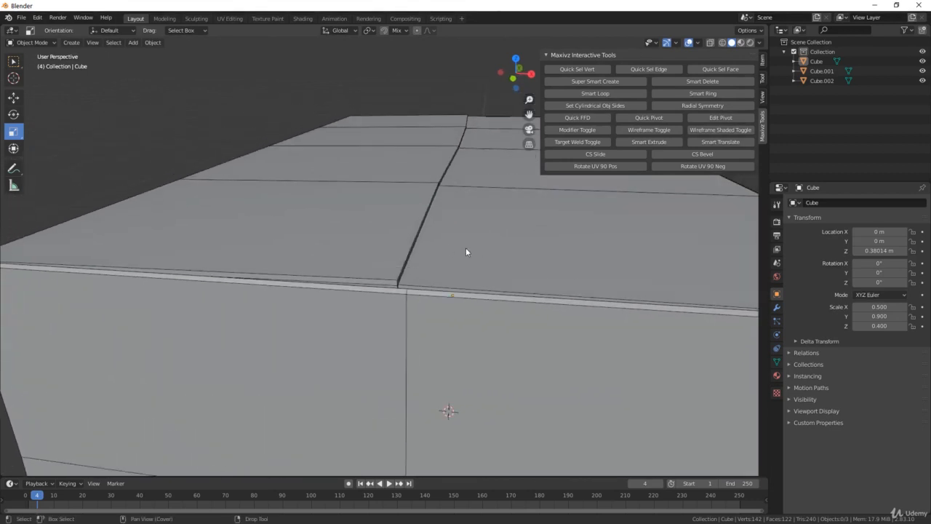
{"action": "scroll", "coordinate": [389, 372], "scroll_direction": "down", "scroll_amount": 6}
{"action": "middle_click_drag", "start_coordinate": [388, 372], "coordinate": [213, 354]}
{"action": "middle_click_drag", "start_coordinate": [279, 219], "coordinate": [529, 270]}
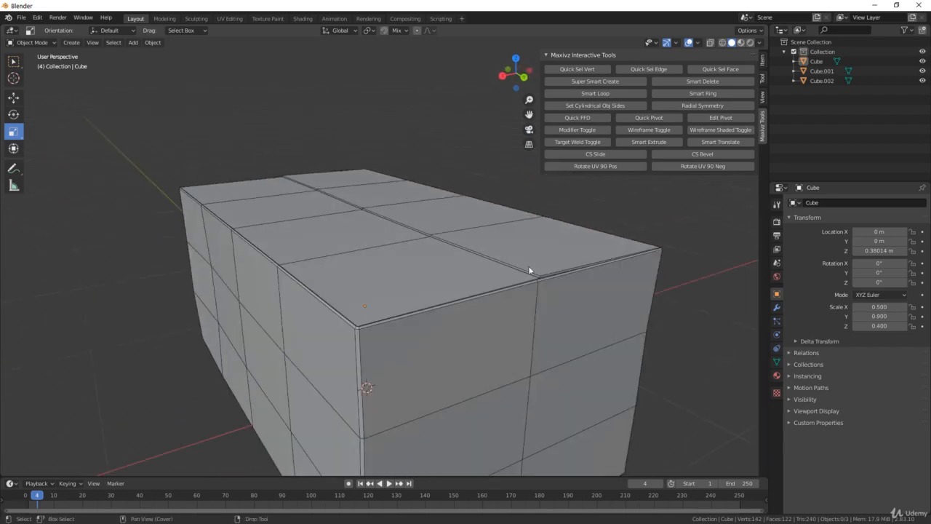
{"action": "middle_click_drag", "start_coordinate": [263, 226], "coordinate": [398, 236]}
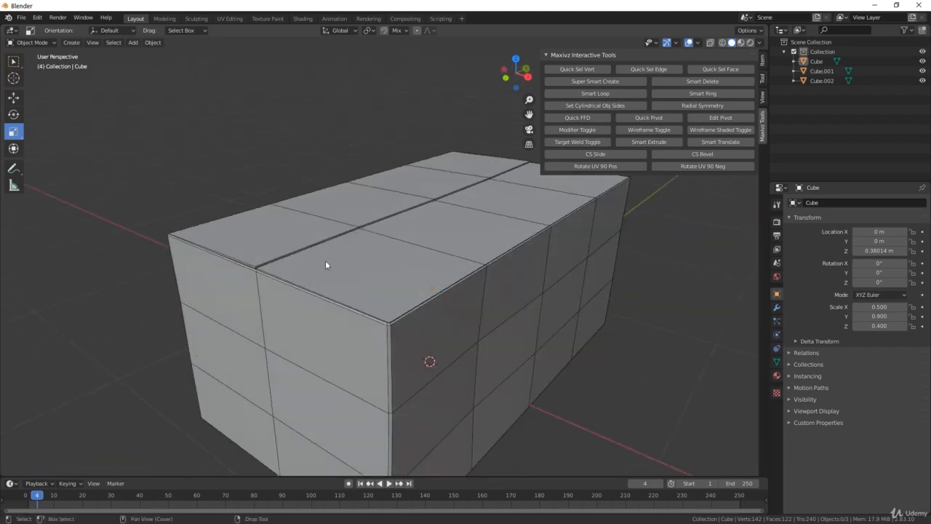
{"action": "middle_click_drag", "start_coordinate": [291, 318], "coordinate": [370, 325]}
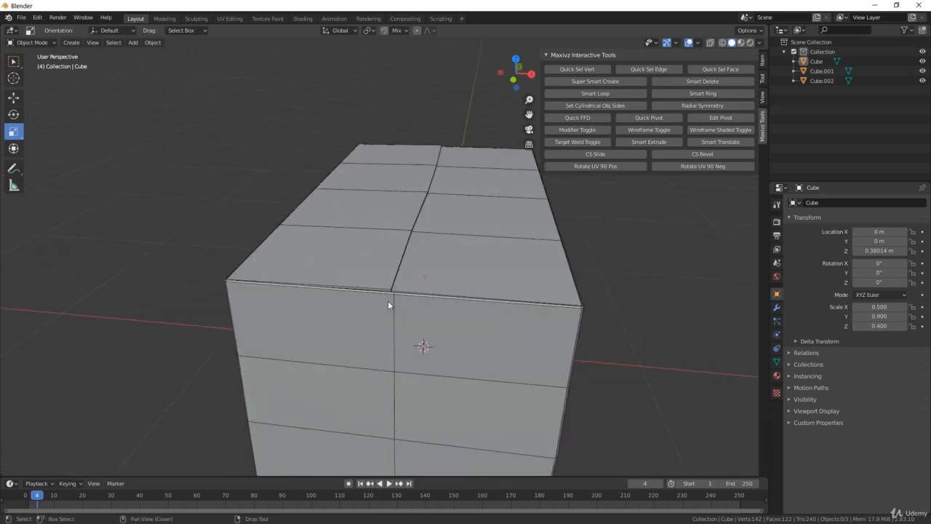
{"action": "middle_click_drag", "start_coordinate": [467, 155], "coordinate": [652, 379]}
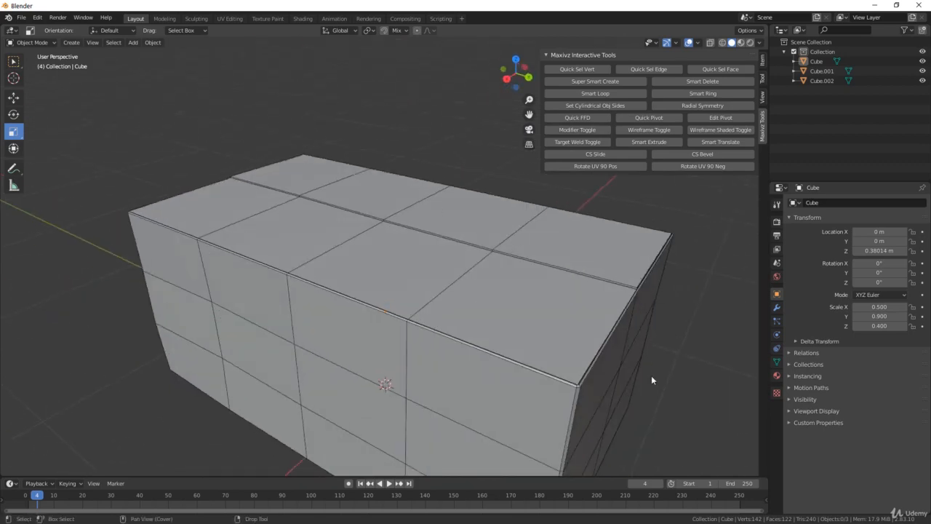
{"action": "middle_click_drag", "start_coordinate": [431, 229], "coordinate": [429, 207]}
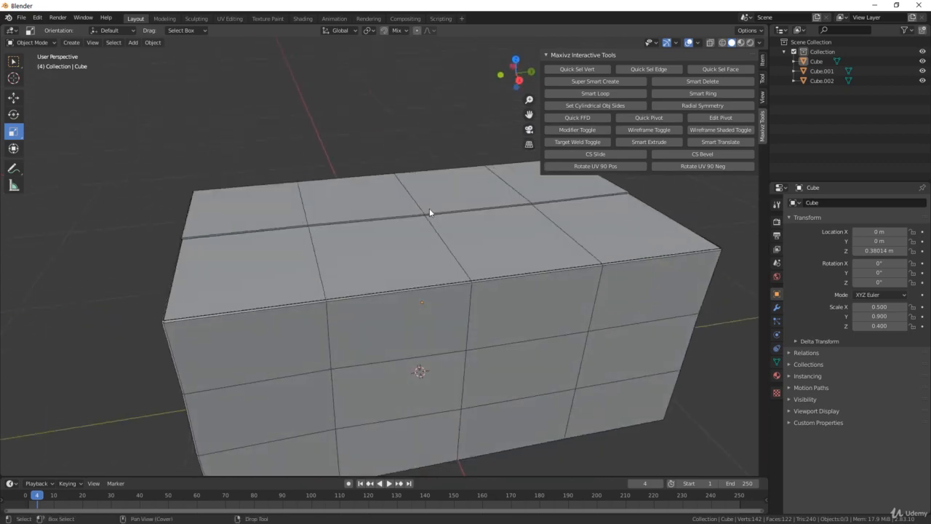
{"action": "scroll", "coordinate": [401, 218], "scroll_direction": "down", "scroll_amount": 5}
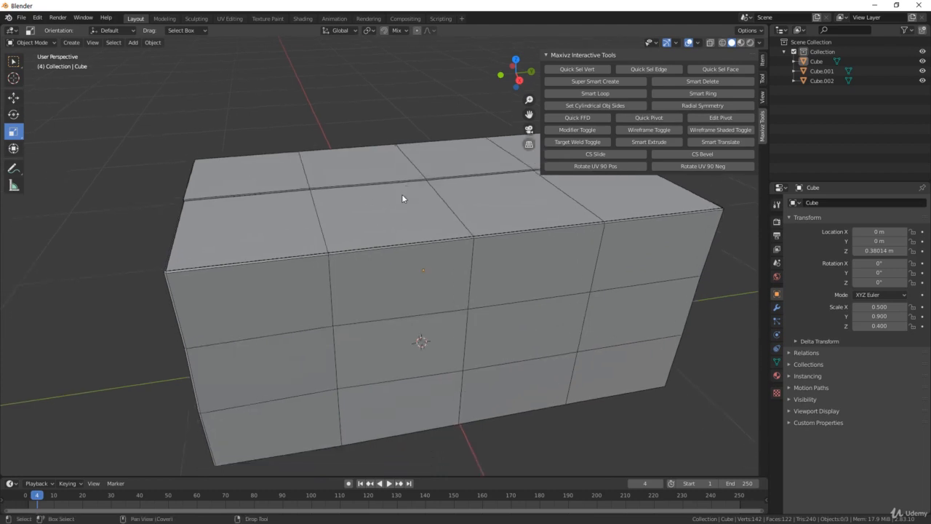
{"action": "middle_click_drag", "start_coordinate": [402, 208], "coordinate": [463, 234]}
{"action": "scroll", "coordinate": [315, 262], "scroll_direction": "down", "scroll_amount": 2}
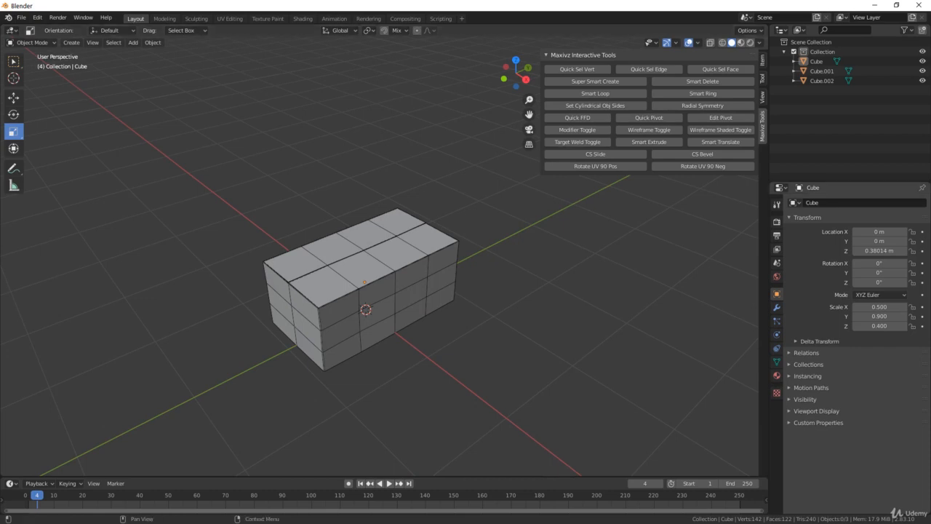
Save the scene as Cardboard_Box.blend in the Saves folder.
{"action": "key", "text": "ctrl+s"}
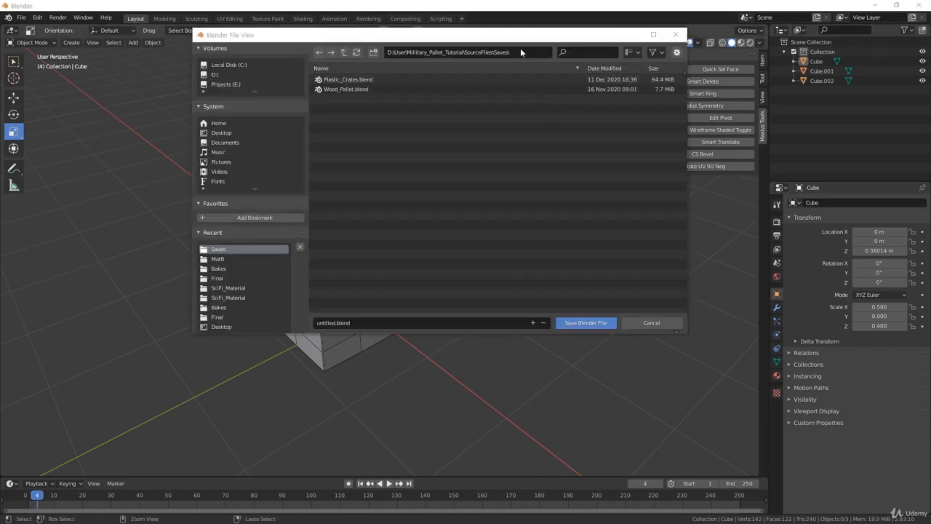
{"action": "left_click_drag", "start_coordinate": [525, 38], "coordinate": [509, 60]}
{"action": "left_click", "coordinate": [21, 17]}
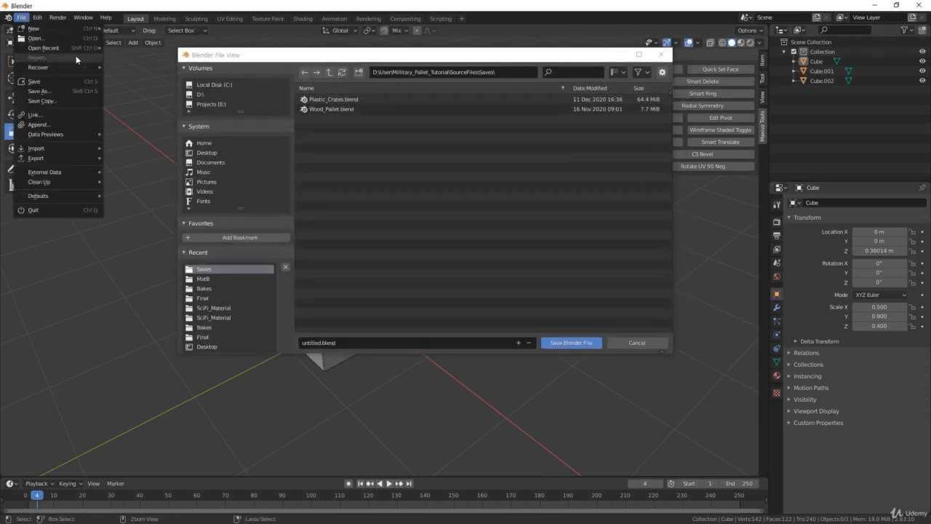
{"action": "left_click_drag", "start_coordinate": [321, 55], "coordinate": [302, 79]}
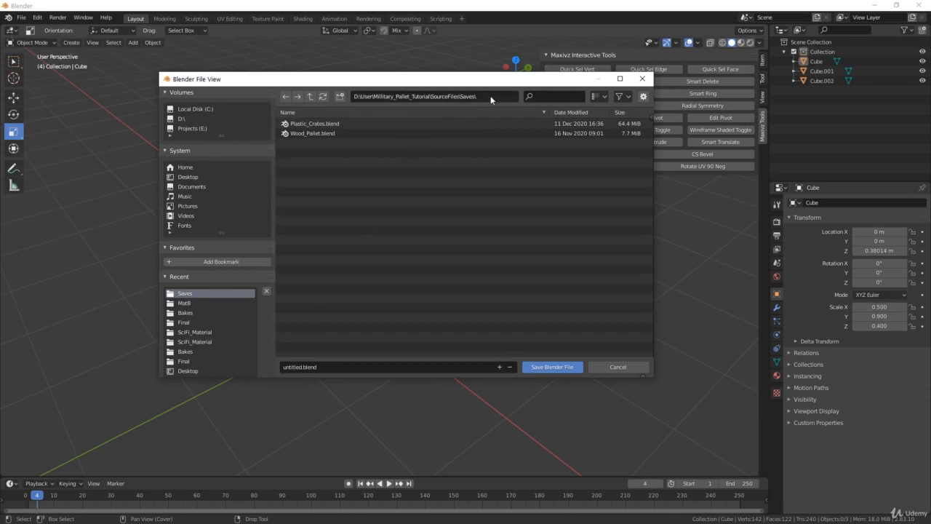
{"action": "left_click", "coordinate": [326, 366]}
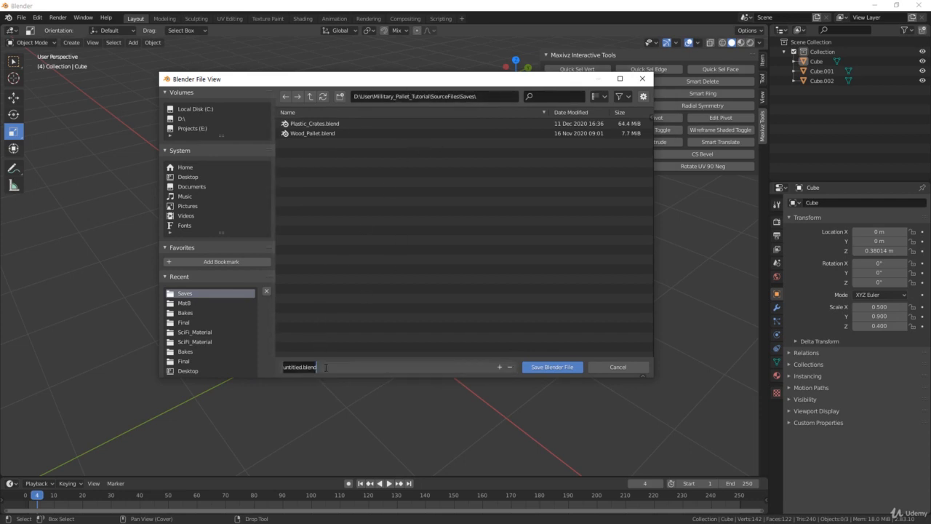
{"action": "type", "text": "Cardboard_Box"}
{"action": "left_click", "coordinate": [559, 367]}
{"action": "left_click", "coordinate": [558, 368]}
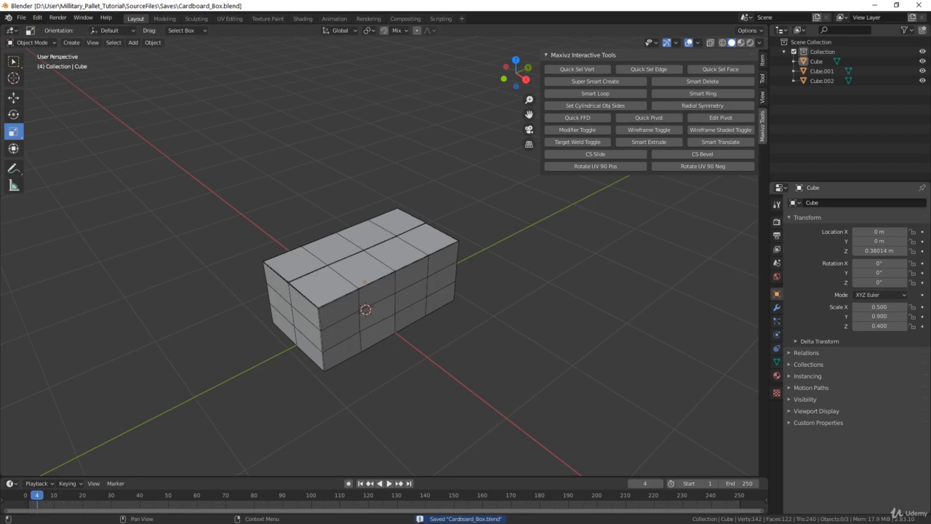
Move the box body and both flaps to a new collection named LP.
{"action": "scroll", "coordinate": [298, 210], "scroll_direction": "up", "scroll_amount": 3}
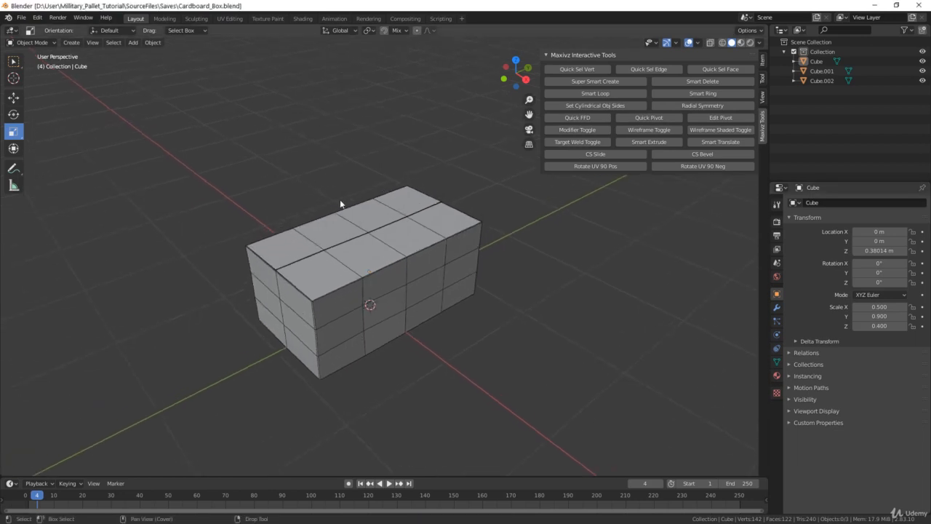
{"action": "left_click_drag", "start_coordinate": [333, 199], "coordinate": [531, 368]}
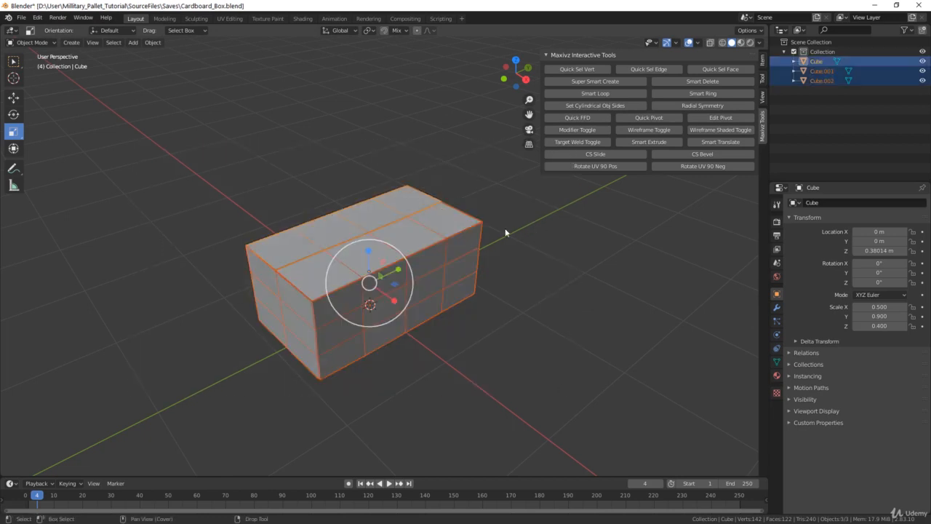
{"action": "key", "text": "w"}
{"action": "right_click", "coordinate": [499, 252]}
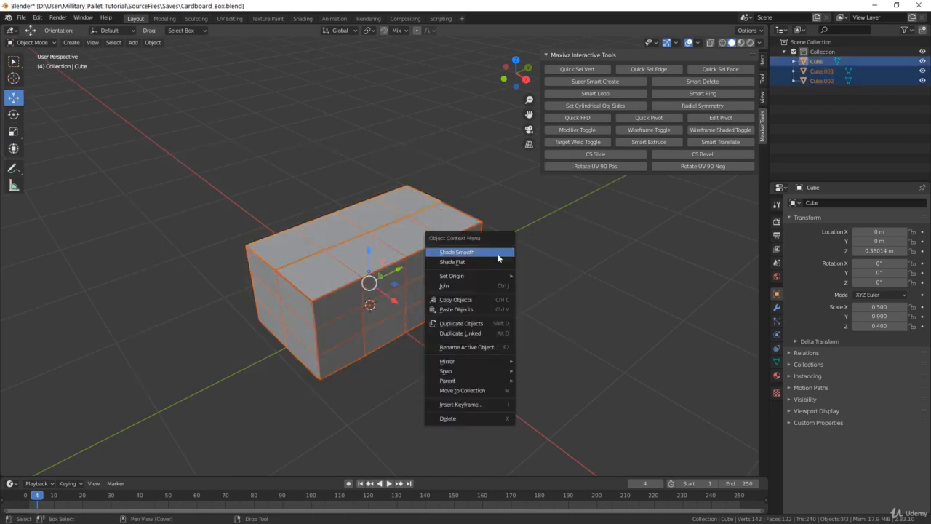
{"action": "left_click", "coordinate": [494, 391]}
{"action": "left_click", "coordinate": [465, 418]}
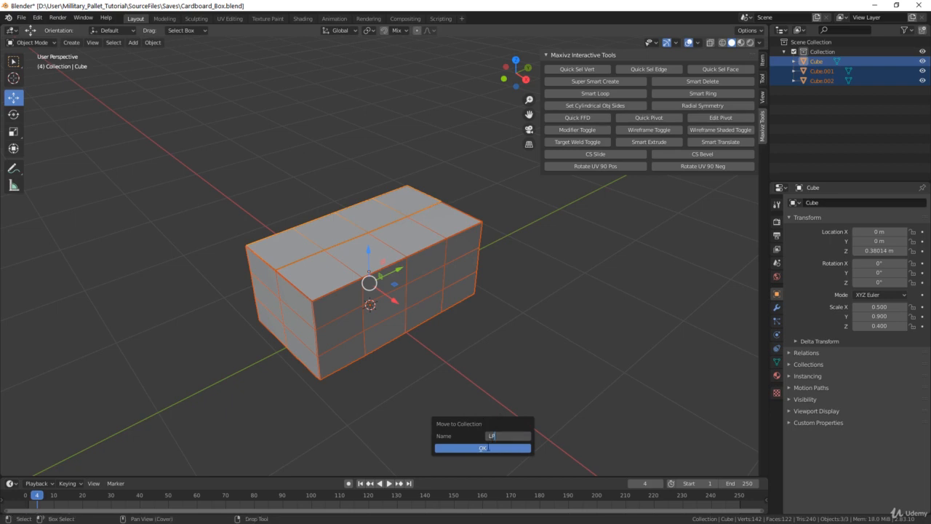
{"action": "type", "text": "LP"}
{"action": "left_click", "coordinate": [485, 447]}
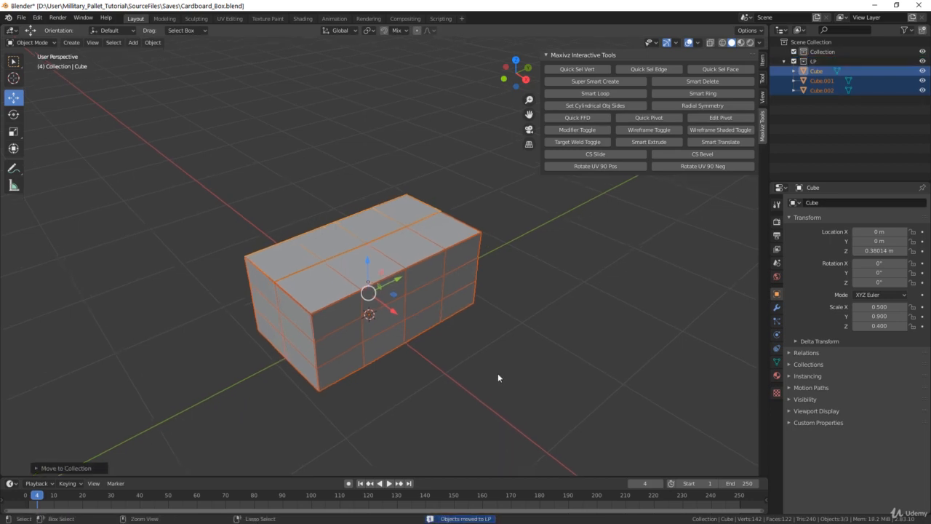
Paste copies of the box body and both flaps, move them to a new collection named HP, and deselect everything.
{"action": "key", "text": "ctrl+v"}
{"action": "right_click", "coordinate": [502, 227]}
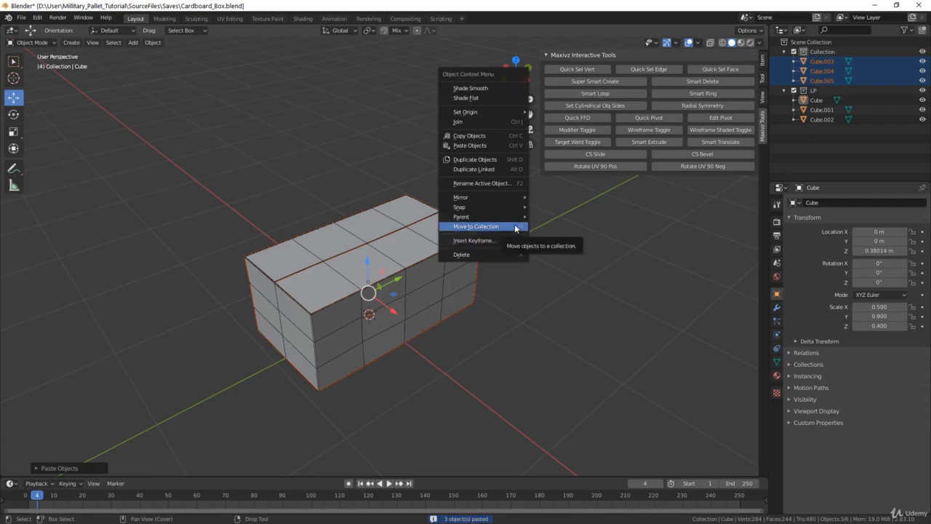
{"action": "left_click", "coordinate": [515, 228]}
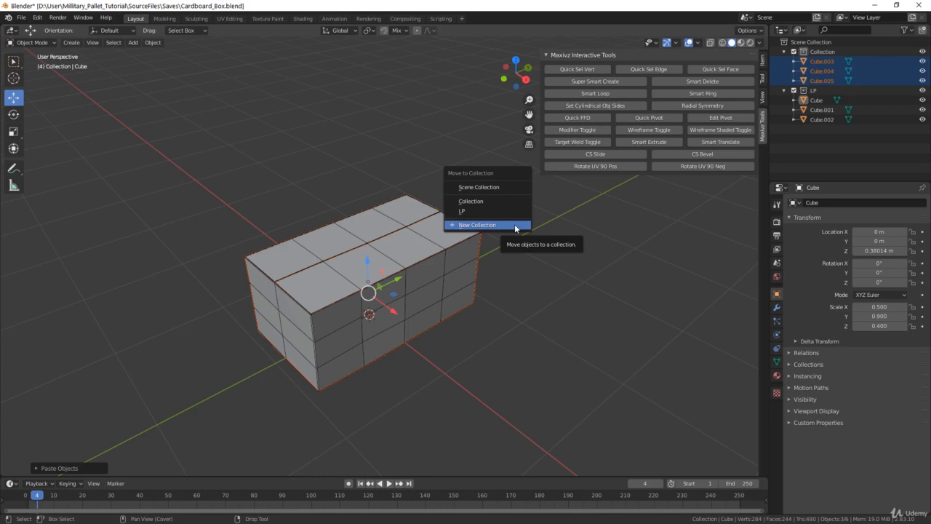
{"action": "left_click", "coordinate": [515, 225]}
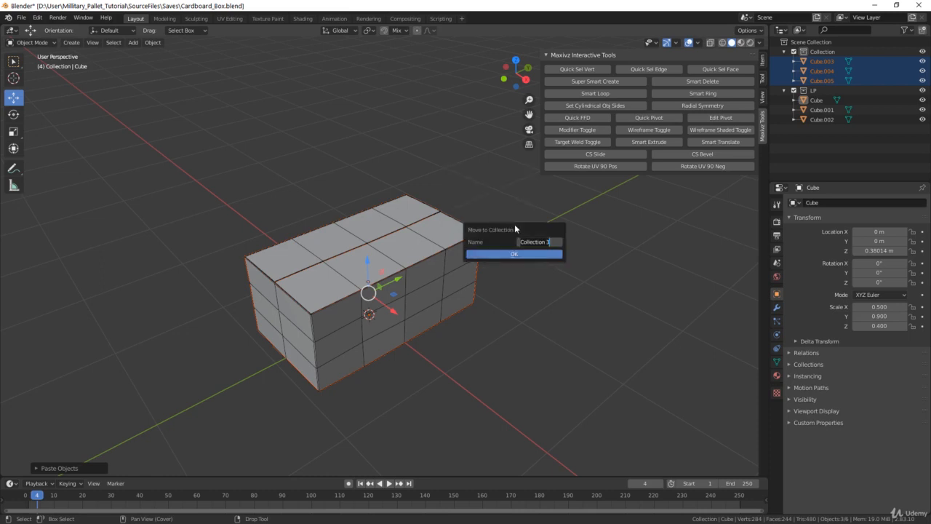
{"action": "type", "text": "HP"}
{"action": "left_click", "coordinate": [531, 251]}
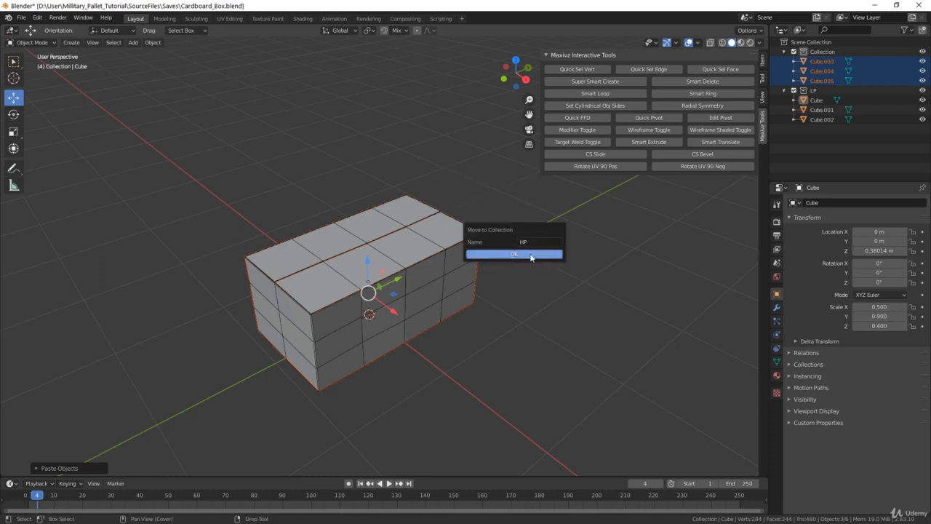
{"action": "left_click", "coordinate": [532, 256]}
{"action": "left_click", "coordinate": [840, 168]}
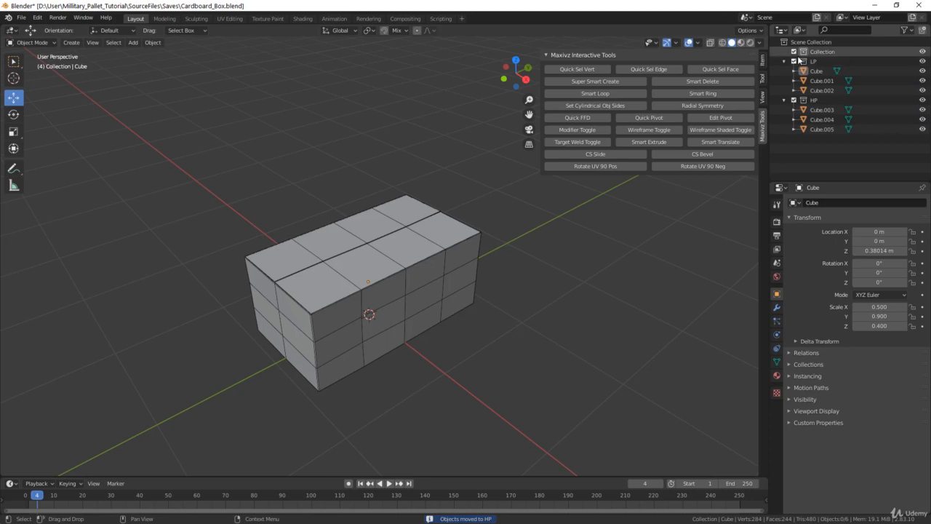
Exclude the LP collection from the view layer and isolate the HP copy of the box body.
{"action": "left_click", "coordinate": [794, 61]}
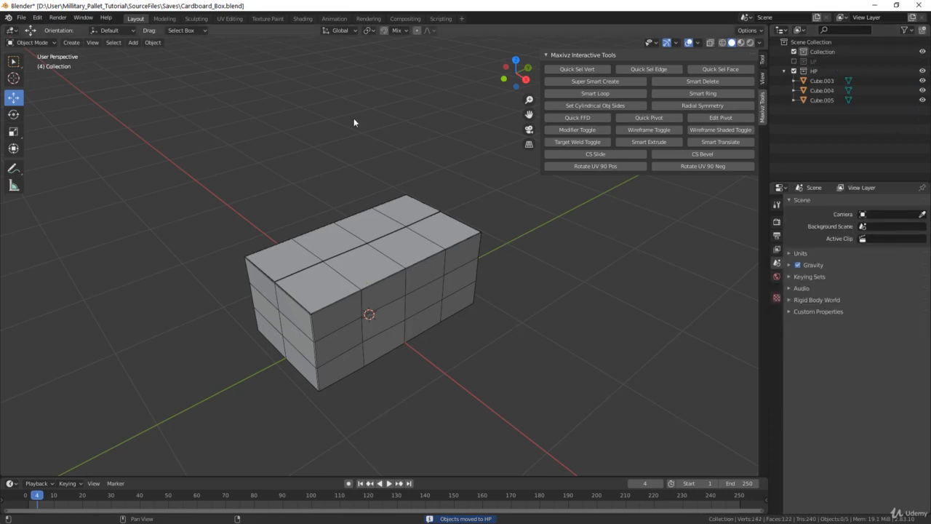
{"action": "left_click", "coordinate": [377, 243]}
{"action": "scroll", "coordinate": [377, 243], "scroll_direction": "up", "scroll_amount": 2}
{"action": "middle_click_drag", "start_coordinate": [397, 275], "coordinate": [442, 228], "text": "shift"}
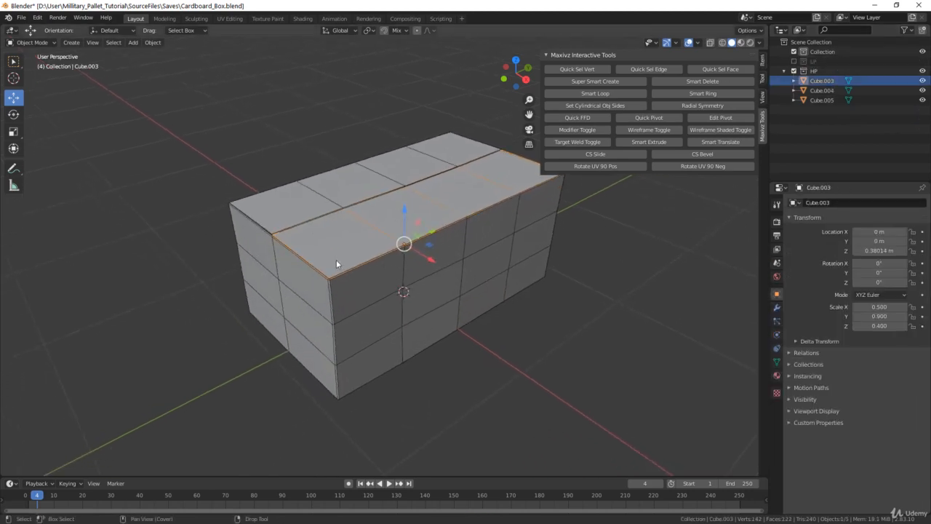
{"action": "middle_click_drag", "start_coordinate": [362, 241], "coordinate": [488, 225]}
{"action": "left_click", "coordinate": [416, 312]}
{"action": "middle_click_drag", "start_coordinate": [465, 314], "coordinate": [466, 268]}
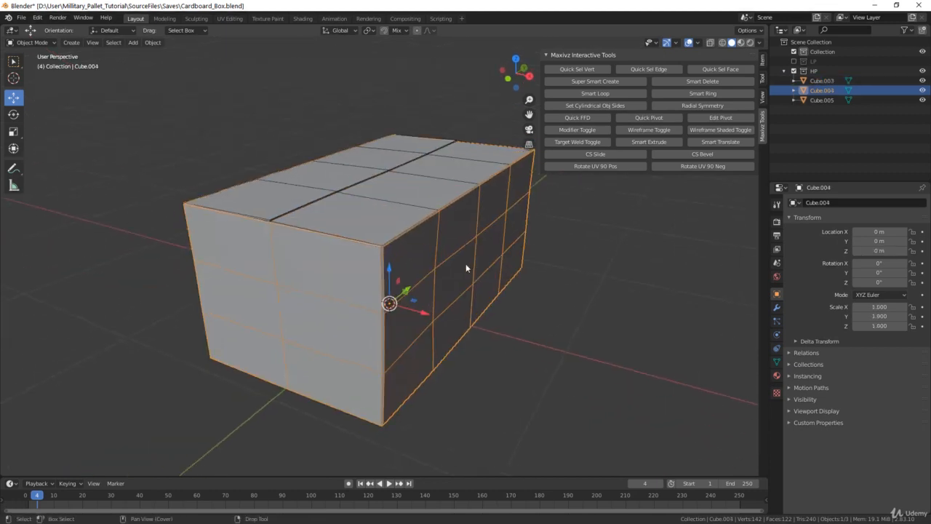
{"action": "key", "text": "shift+h"}
In Edit mode, add a loop cut along the middle of the box body's top rim thickness.
{"action": "scroll", "coordinate": [377, 226], "scroll_direction": "up", "scroll_amount": 6}
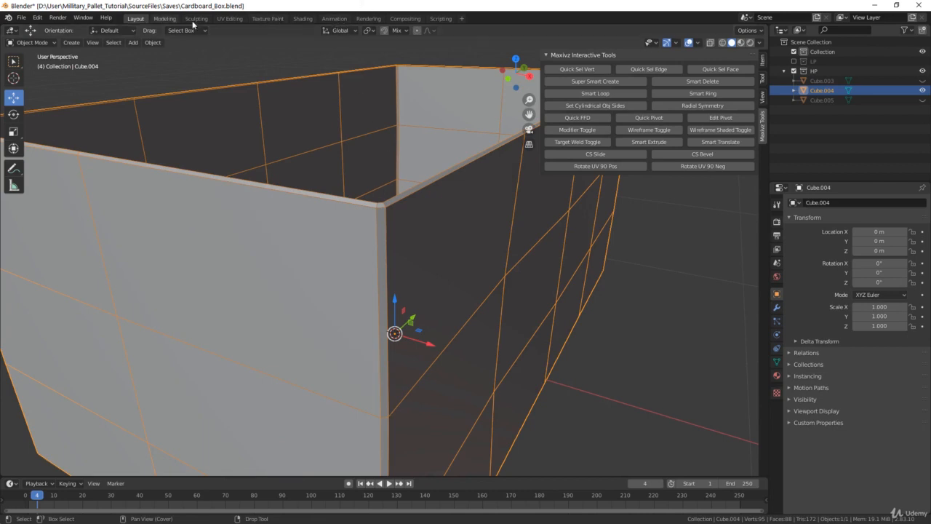
{"action": "scroll", "coordinate": [405, 167], "scroll_direction": "down", "scroll_amount": 8}
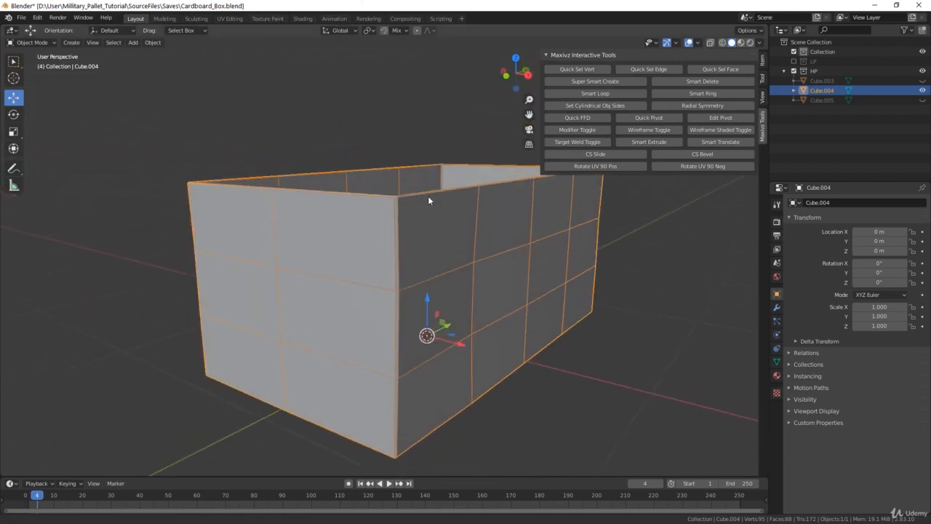
{"action": "scroll", "coordinate": [428, 200], "scroll_direction": "up", "scroll_amount": 3}
{"action": "middle_click_drag", "start_coordinate": [426, 220], "coordinate": [397, 216]}
{"action": "scroll", "coordinate": [393, 233], "scroll_direction": "up", "scroll_amount": 2}
{"action": "key", "text": "Tab"}
{"action": "scroll", "coordinate": [424, 223], "scroll_direction": "down", "scroll_amount": 1}
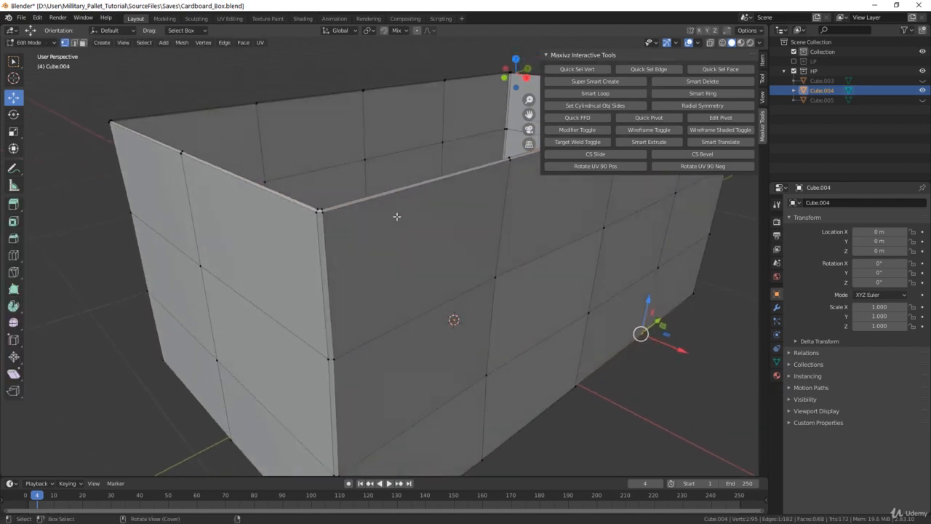
{"action": "scroll", "coordinate": [351, 216], "scroll_direction": "up", "scroll_amount": 1}
{"action": "middle_click_drag", "start_coordinate": [291, 198], "coordinate": [300, 221]}
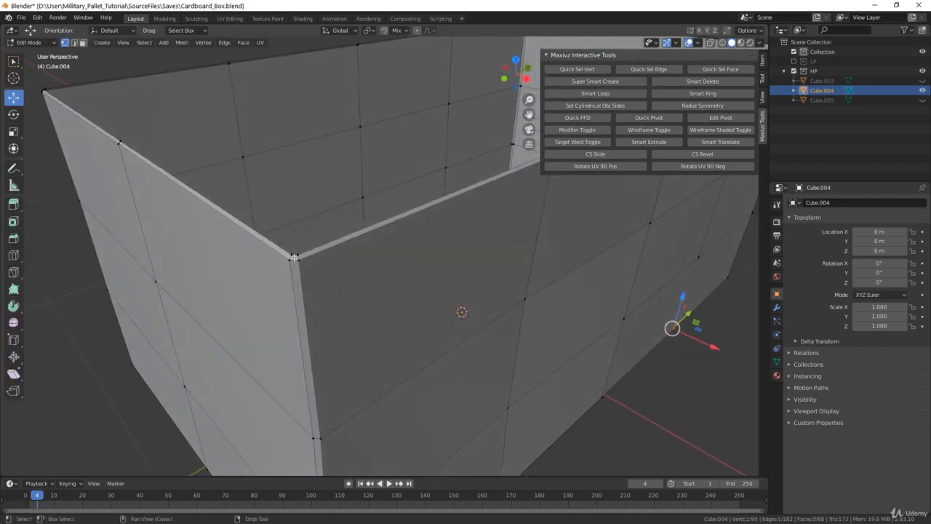
{"action": "scroll", "coordinate": [294, 259], "scroll_direction": "up", "scroll_amount": 1}
{"action": "key", "text": "2"}
{"action": "middle_click_drag", "start_coordinate": [308, 259], "coordinate": [315, 268]}
{"action": "key", "text": "ctrl+r"}
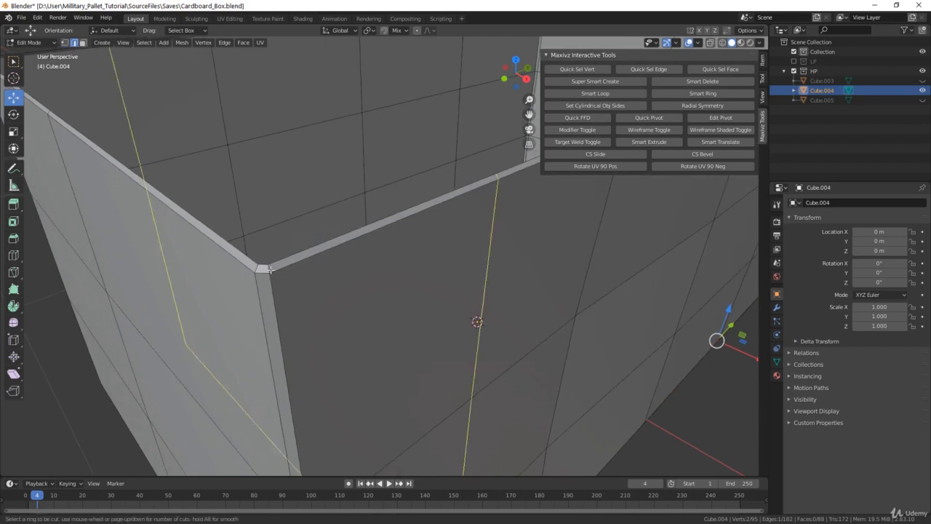
{"action": "left_click", "coordinate": [267, 269]}
{"action": "left_click", "coordinate": [267, 270]}
{"action": "scroll", "coordinate": [281, 275], "scroll_direction": "down", "scroll_amount": 3}
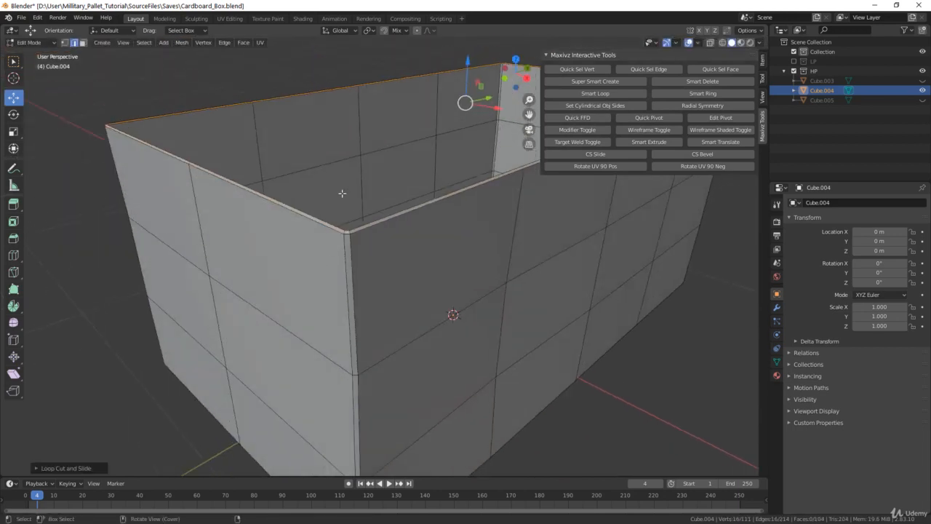
Add horizontal support loops around the box body's walls, close to the top rim and the bottom edge.
{"action": "middle_click_drag", "start_coordinate": [357, 254], "coordinate": [378, 111]}
{"action": "middle_click_drag", "start_coordinate": [351, 224], "coordinate": [352, 94], "text": "shift"}
{"action": "scroll", "coordinate": [352, 95], "scroll_direction": "down", "scroll_amount": 1}
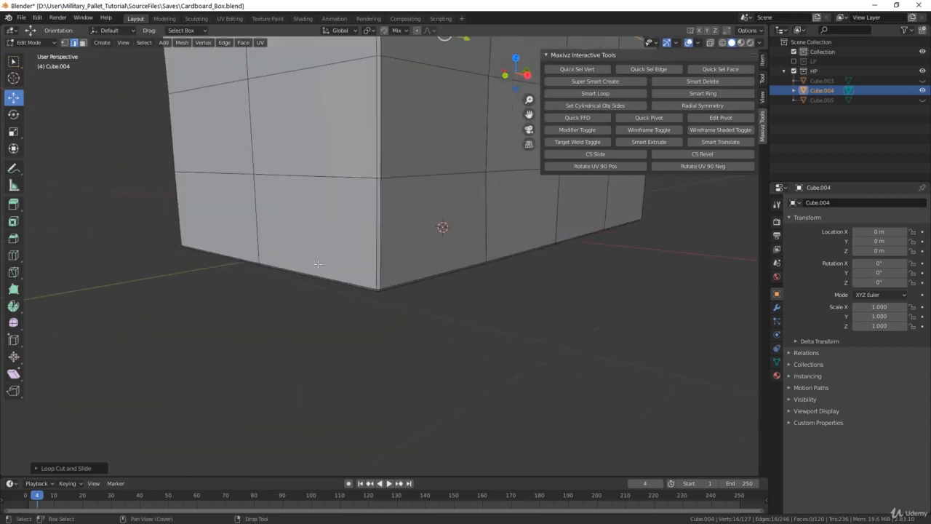
{"action": "scroll", "coordinate": [332, 261], "scroll_direction": "up", "scroll_amount": 1}
{"action": "key", "text": "ctrl+r"}
{"action": "left_click", "coordinate": [377, 235]}
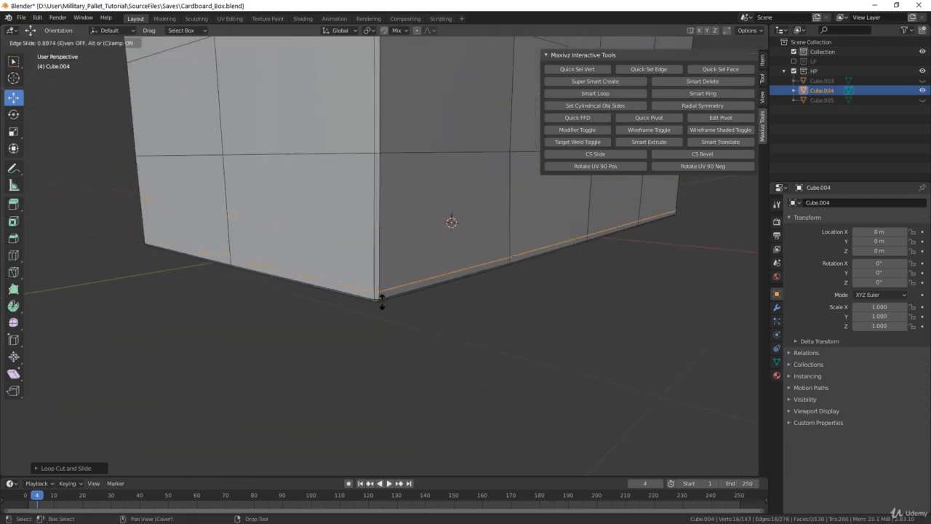
{"action": "left_click", "coordinate": [381, 301]}
{"action": "middle_click_drag", "start_coordinate": [380, 301], "coordinate": [395, 276]}
Add two vertical support loops on the box body, each slid close to a corner edge.
{"action": "key", "text": "ctrl+r"}
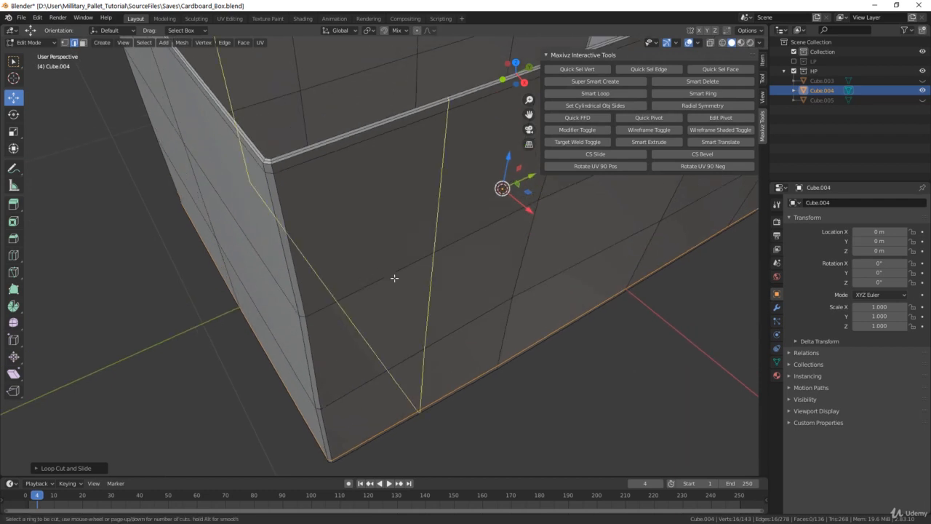
{"action": "left_click", "coordinate": [266, 308]}
{"action": "left_click", "coordinate": [271, 308]}
{"action": "middle_click_drag", "start_coordinate": [272, 308], "coordinate": [408, 284]}
{"action": "key", "text": "ctrl+r"}
{"action": "left_click", "coordinate": [351, 302]}
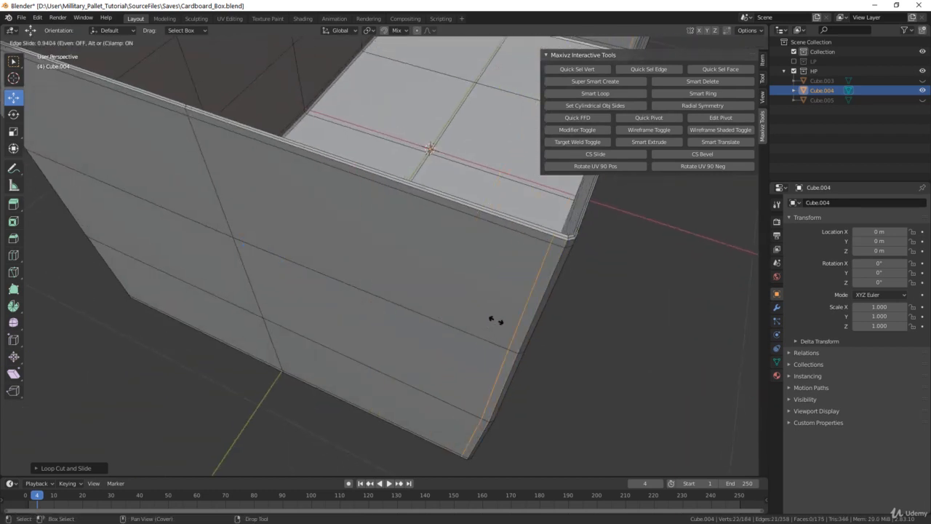
{"action": "left_click", "coordinate": [497, 322]}
Add two more vertical support loops close to the remaining unsupported corner edges of the box body and leave Edit mode.
{"action": "middle_click_drag", "start_coordinate": [497, 323], "coordinate": [458, 264]}
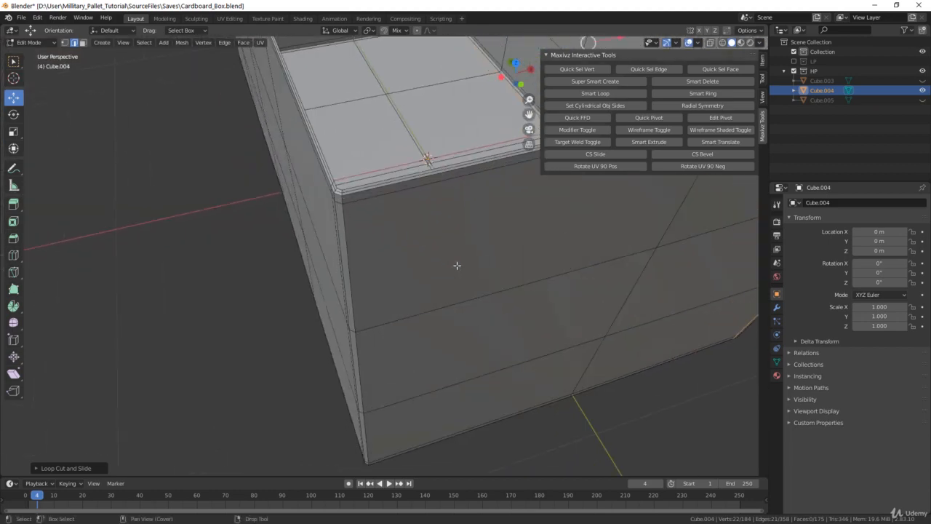
{"action": "key", "text": "ctrl+r"}
{"action": "left_click", "coordinate": [488, 274]}
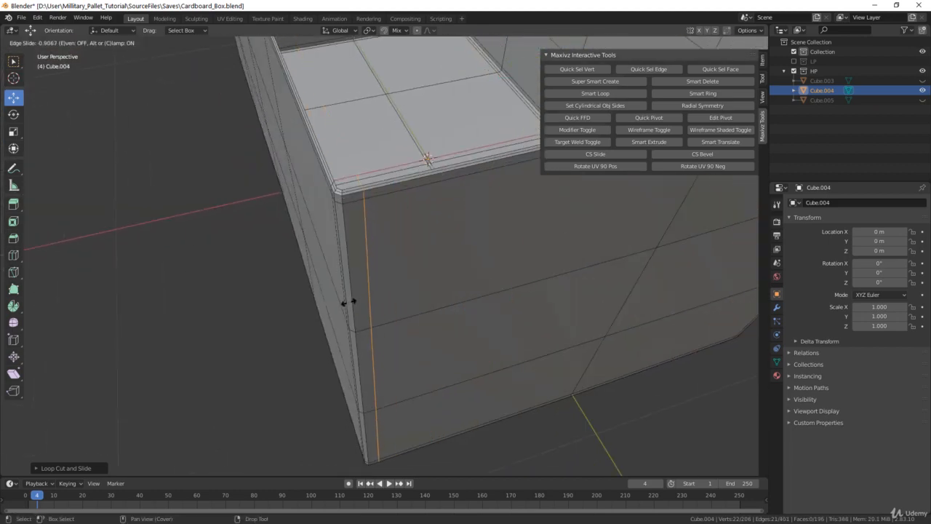
{"action": "left_click", "coordinate": [339, 297]}
{"action": "middle_click_drag", "start_coordinate": [339, 297], "coordinate": [409, 245]}
{"action": "key", "text": "ctrl+r"}
{"action": "left_click", "coordinate": [378, 249]}
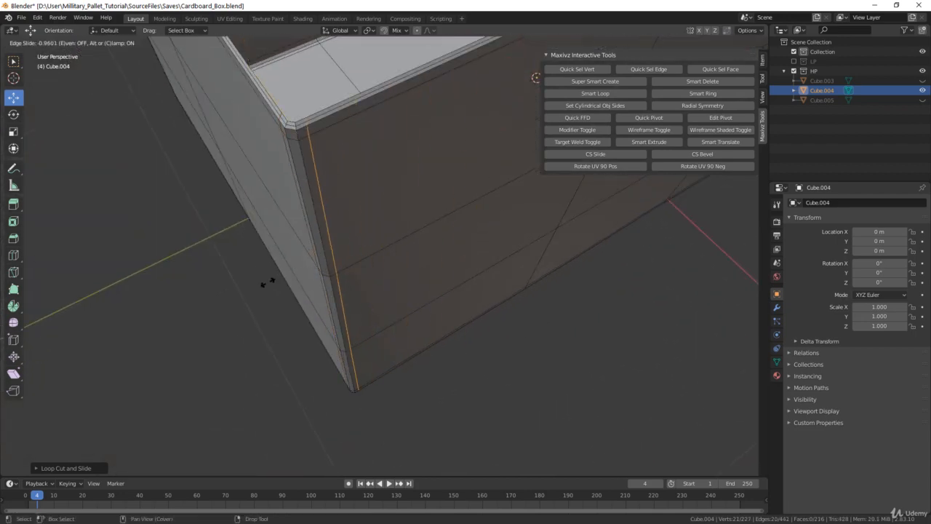
{"action": "left_click", "coordinate": [266, 283]}
{"action": "middle_click_drag", "start_coordinate": [378, 180], "coordinate": [454, 306]}
{"action": "scroll", "coordinate": [454, 306], "scroll_direction": "down", "scroll_amount": 5}
{"action": "key", "text": "Tab"}
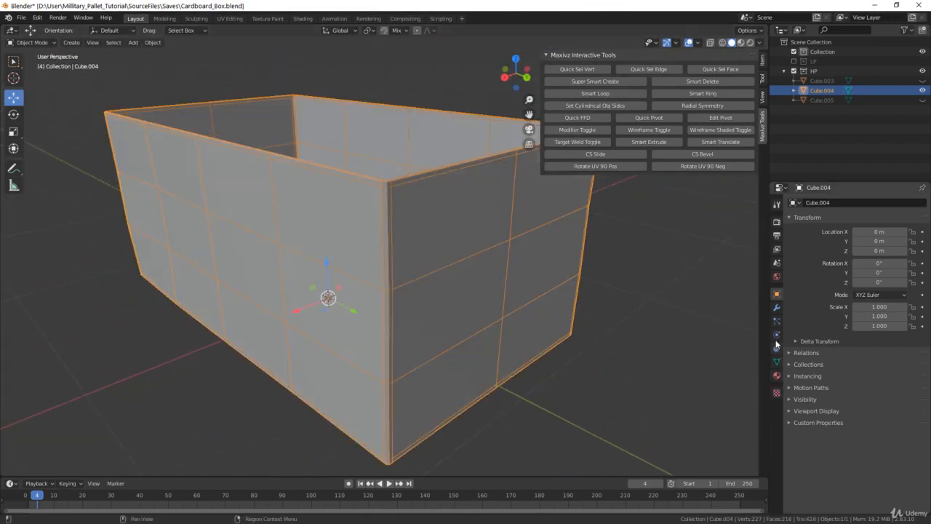
Add a Multiresolution modifier to the box body and subdivide it three times.
{"action": "left_click", "coordinate": [776, 310]}
{"action": "left_click", "coordinate": [802, 201]}
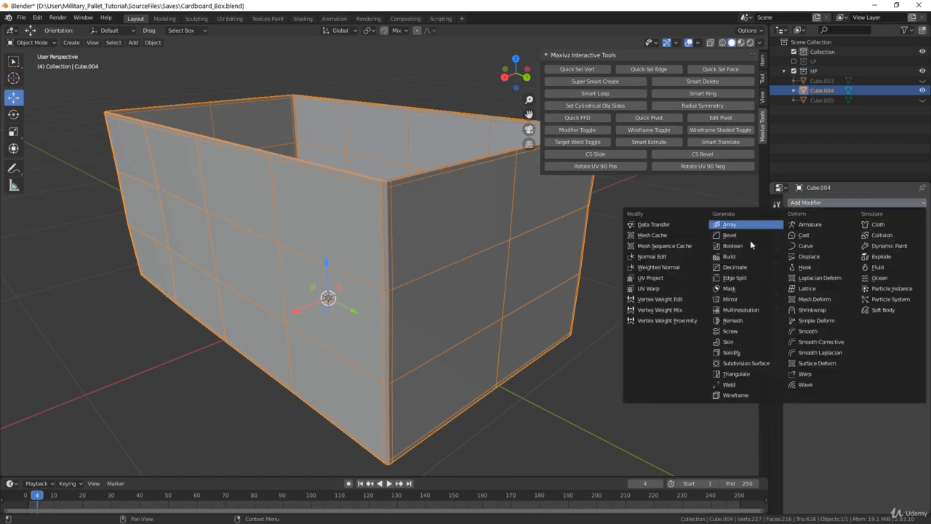
{"action": "left_click", "coordinate": [751, 310]}
{"action": "left_click", "coordinate": [891, 256]}
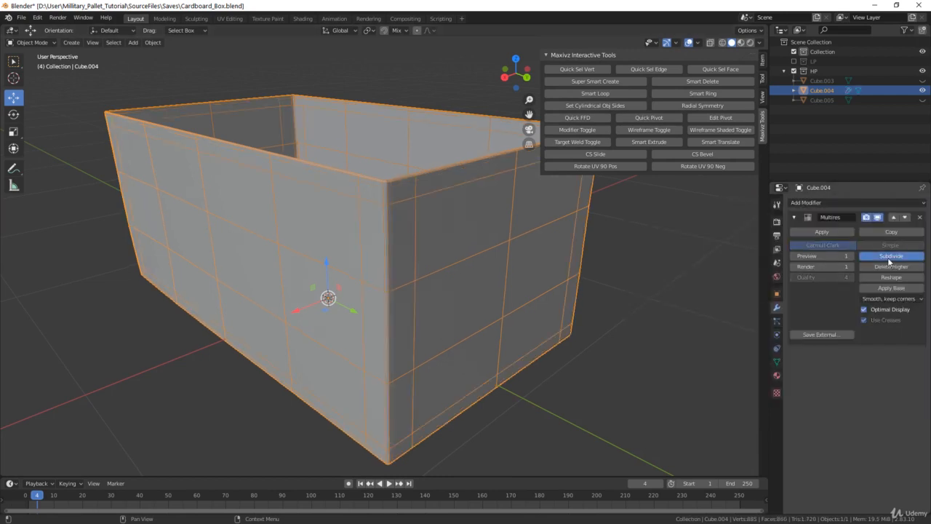
{"action": "left_click", "coordinate": [890, 256]}
{"action": "left_click", "coordinate": [891, 256]}
Turn off the wireframe overlay and shade the box body smooth.
{"action": "left_click", "coordinate": [649, 131]}
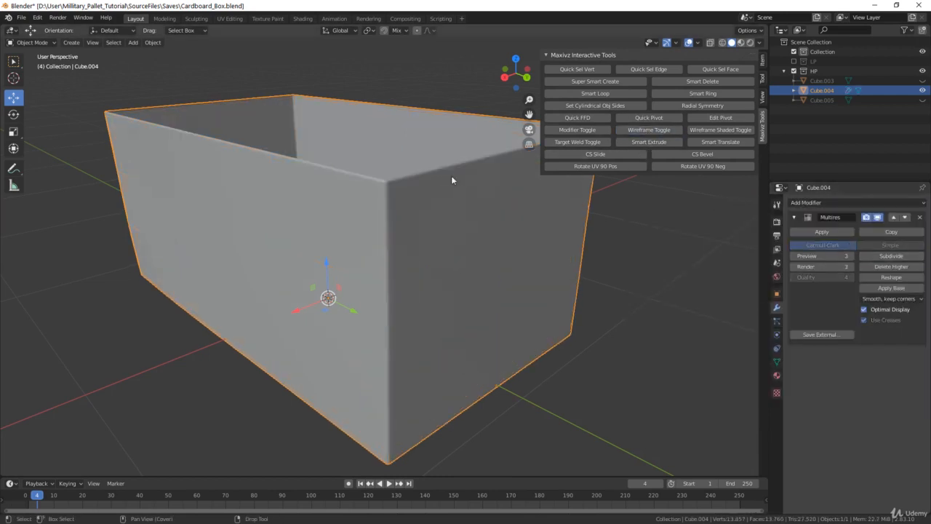
{"action": "middle_click_drag", "start_coordinate": [424, 206], "coordinate": [407, 196]}
{"action": "key", "text": "Right"}
{"action": "right_click", "coordinate": [407, 196]}
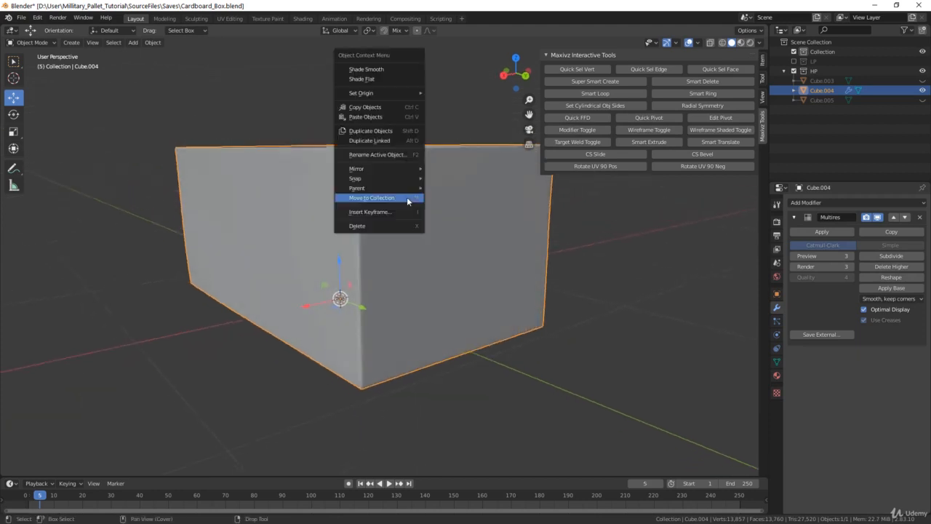
{"action": "left_click", "coordinate": [376, 72]}
Unhide all HP objects, isolate the positive X flap and enter Edit mode on it.
{"action": "middle_click_drag", "start_coordinate": [451, 240], "coordinate": [586, 245]}
{"action": "key", "text": "alt+h"}
{"action": "left_click", "coordinate": [274, 170]}
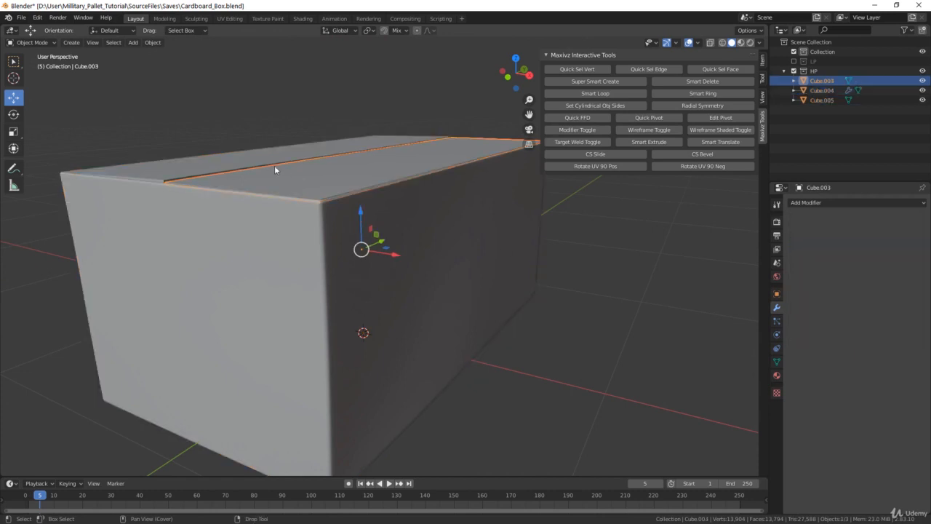
{"action": "key", "text": "shift+h"}
{"action": "scroll", "coordinate": [364, 203], "scroll_direction": "up", "scroll_amount": 1}
{"action": "key", "text": "Tab"}
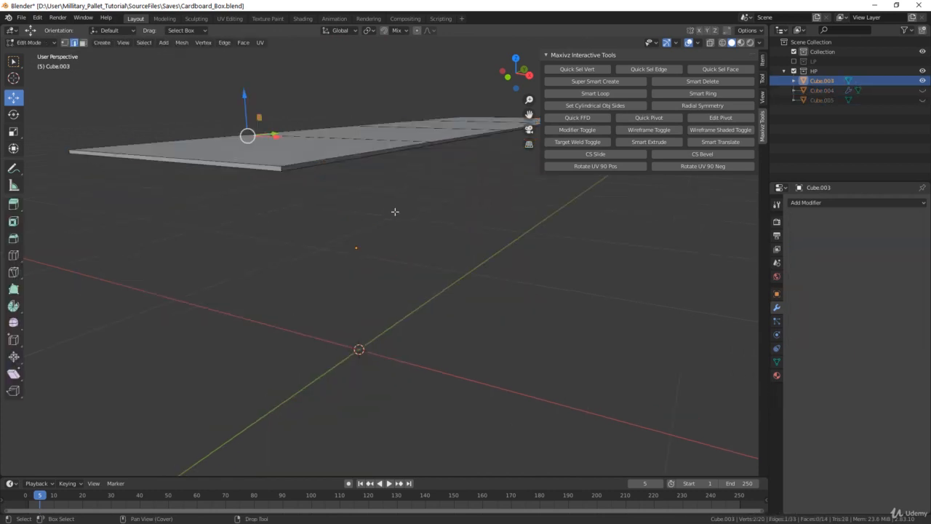
Add lengthwise support loops to the flap, close to its outer long edge and its inner seam edge.
{"action": "middle_click_drag", "start_coordinate": [395, 210], "coordinate": [452, 242]}
{"action": "scroll", "coordinate": [469, 262], "scroll_direction": "up", "scroll_amount": 2}
{"action": "middle_click_drag", "start_coordinate": [443, 275], "coordinate": [351, 215], "text": "shift"}
{"action": "key", "text": "ctrl+r"}
{"action": "left_click", "coordinate": [371, 222]}
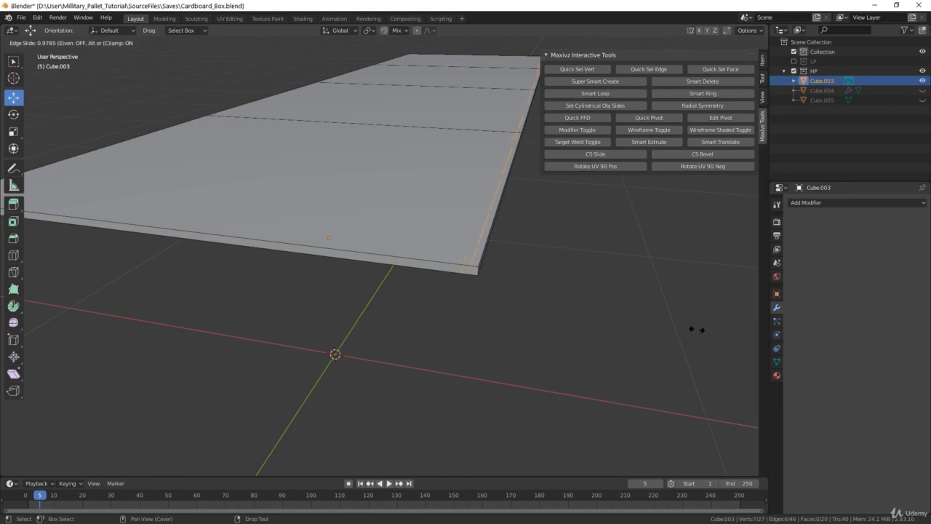
{"action": "middle_click_drag", "start_coordinate": [508, 286], "coordinate": [561, 276]}
{"action": "key", "text": "g"}
{"action": "key", "text": "g"}
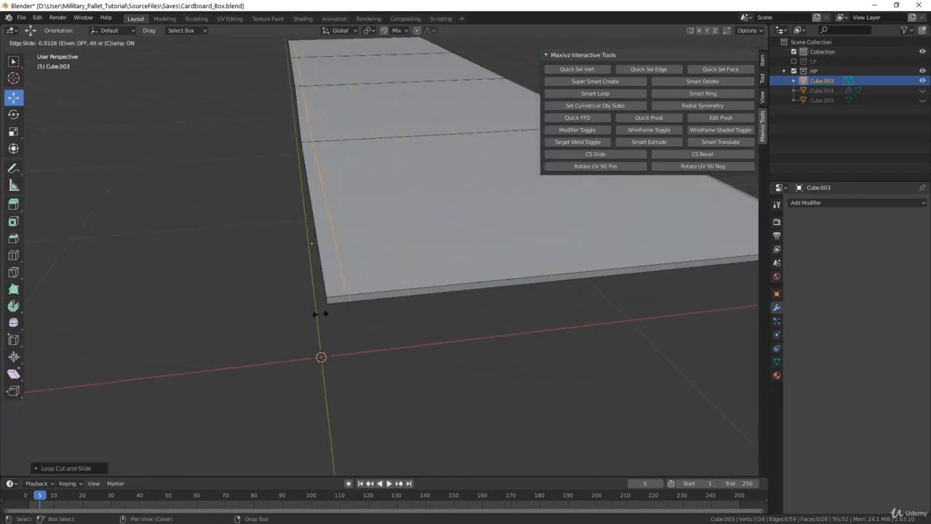
{"action": "key", "text": "Escape"}
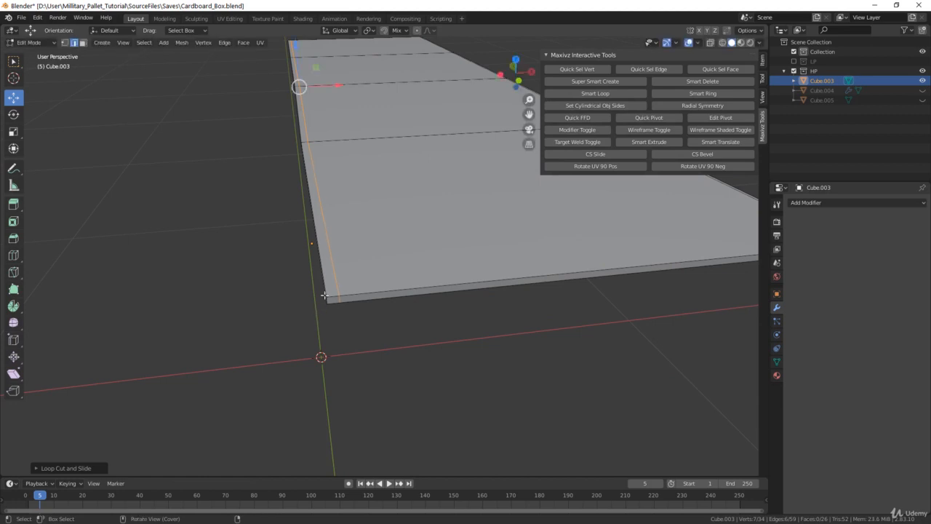
Add support loops close to the flap's short end edges and around its thickness.
{"action": "middle_click_drag", "start_coordinate": [315, 312], "coordinate": [398, 281]}
{"action": "key", "text": "ctrl+r"}
{"action": "left_click", "coordinate": [399, 281]}
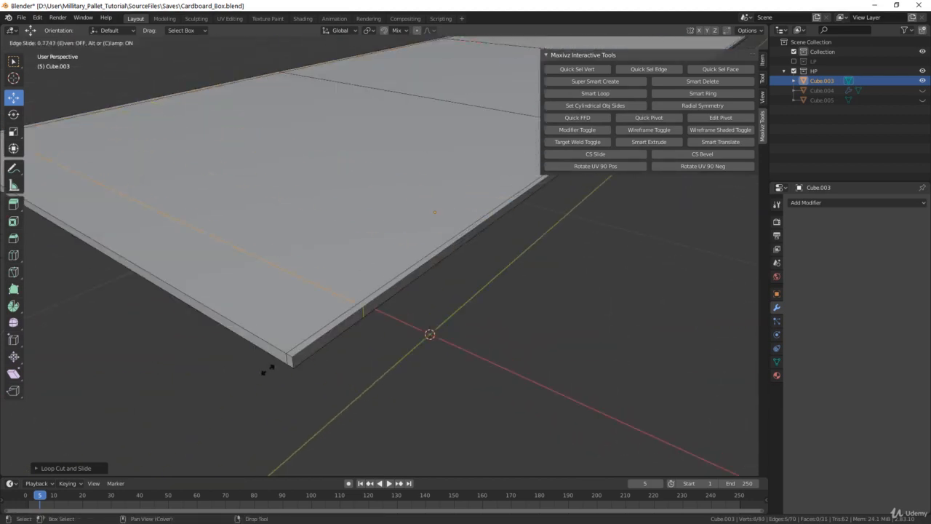
{"action": "left_click", "coordinate": [281, 364]}
{"action": "middle_click_drag", "start_coordinate": [281, 363], "coordinate": [314, 244]}
{"action": "left_click", "coordinate": [314, 244]}
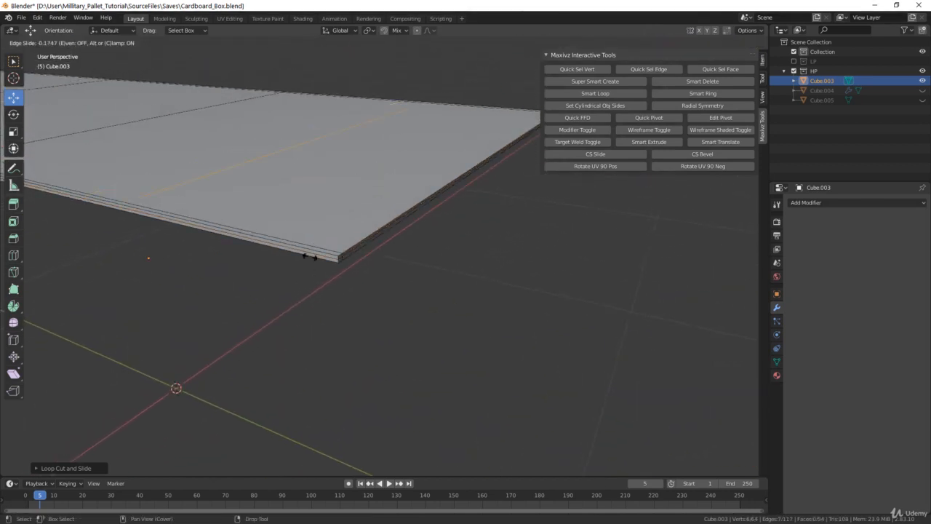
{"action": "left_click", "coordinate": [442, 315]}
{"action": "middle_click_drag", "start_coordinate": [442, 315], "coordinate": [429, 110]}
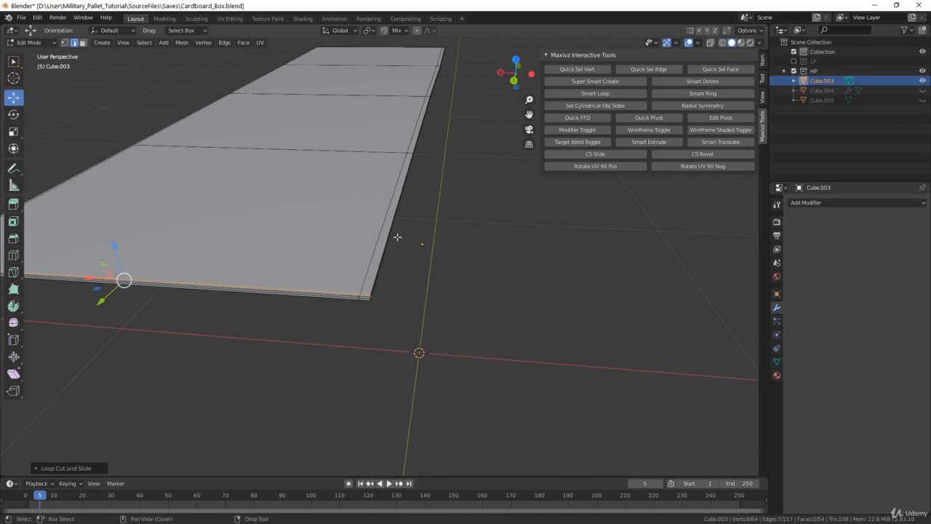
Leave Edit mode, add a Multiresolution modifier to the flap and subdivide it to level 3.
{"action": "key", "text": "Tab"}
{"action": "middle_click_drag", "start_coordinate": [397, 236], "coordinate": [488, 218], "text": "shift"}
{"action": "left_click", "coordinate": [795, 203]}
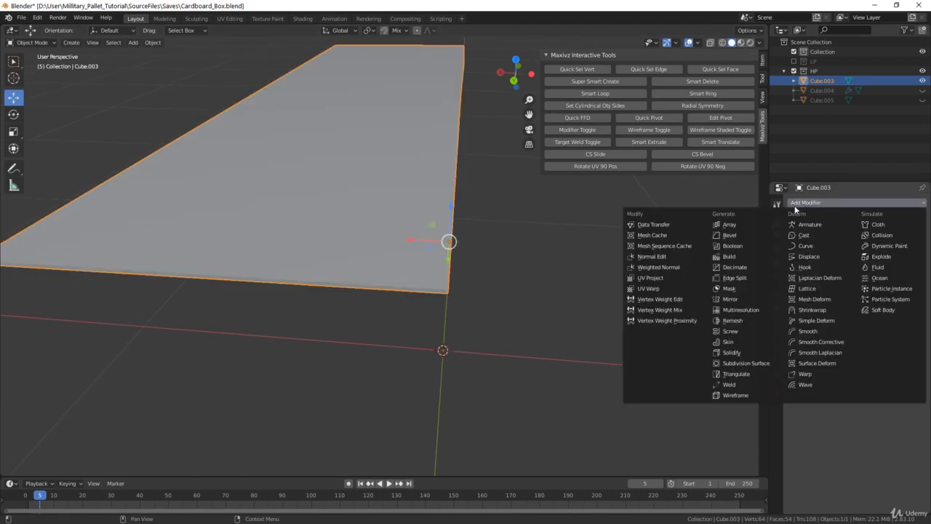
{"action": "left_click", "coordinate": [738, 309]}
{"action": "left_click", "coordinate": [867, 255]}
{"action": "left_click", "coordinate": [870, 259]}
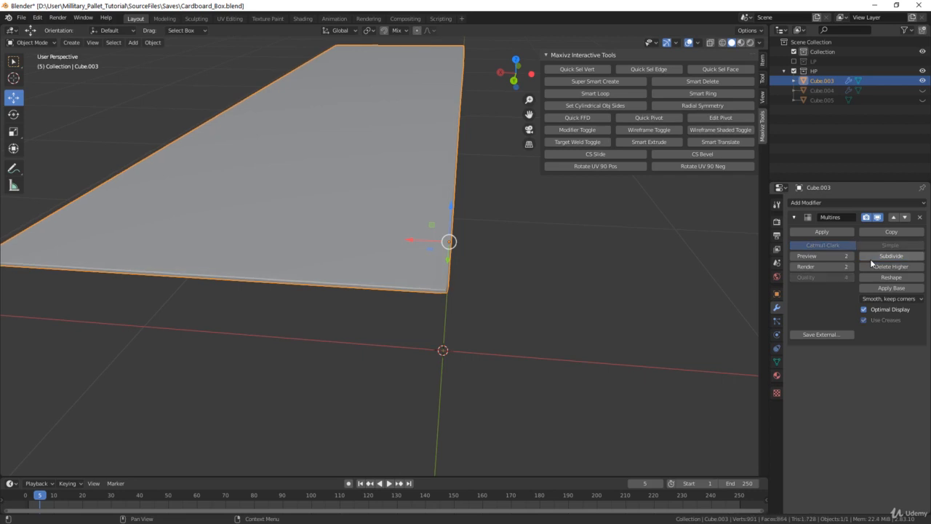
{"action": "left_click", "coordinate": [870, 259]}
{"action": "mouse_move", "coordinate": [493, 251]}
{"action": "middle_mouse_down"}
{"action": "mouse_move", "coordinate": [435, 243]}
{"action": "mouse_move", "coordinate": [501, 258]}
{"action": "mouse_move", "coordinate": [490, 250]}
{"action": "middle_mouse_up"}
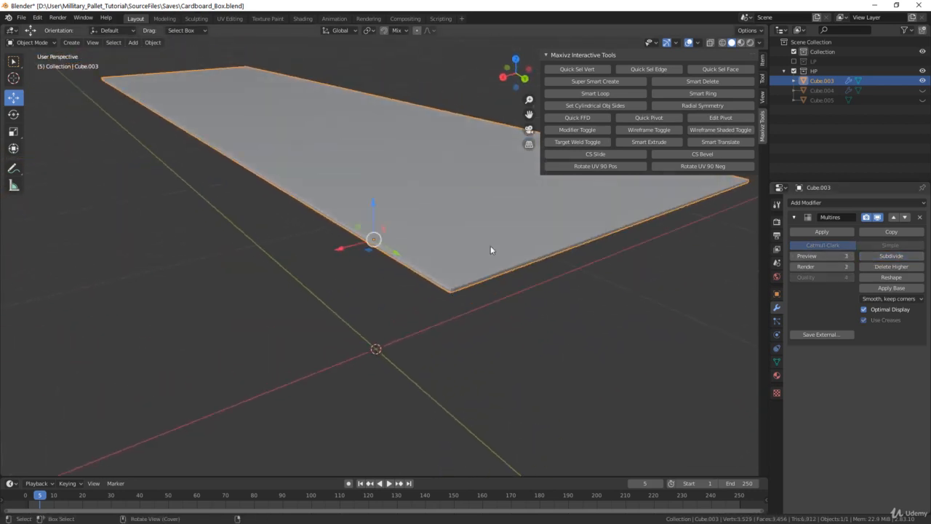
Unhide all HP objects and inspect how the positive X flap meets the box rim at its outer corner.
{"action": "key", "text": "alt+h"}
{"action": "scroll", "coordinate": [486, 250], "scroll_direction": "down", "scroll_amount": 3}
{"action": "left_click", "coordinate": [141, 206]}
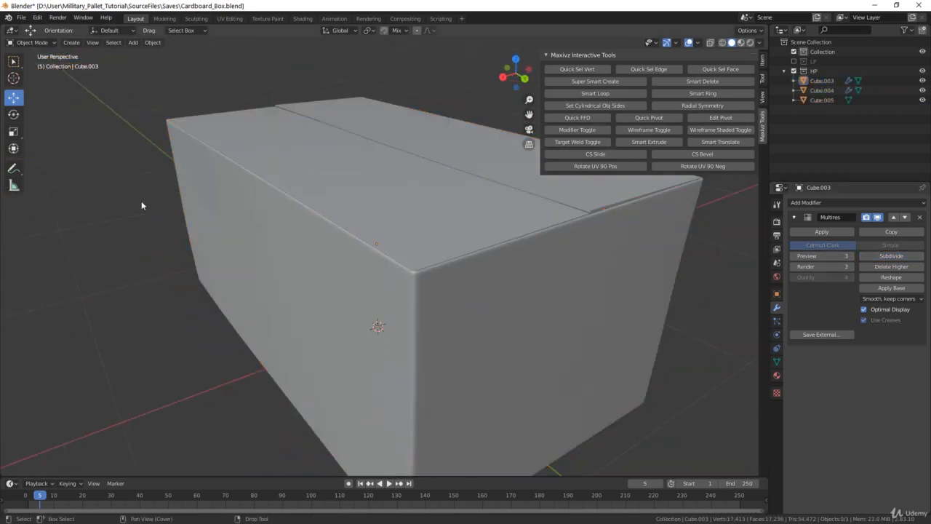
{"action": "middle_click_drag", "start_coordinate": [141, 205], "coordinate": [451, 308]}
{"action": "left_click", "coordinate": [442, 318]}
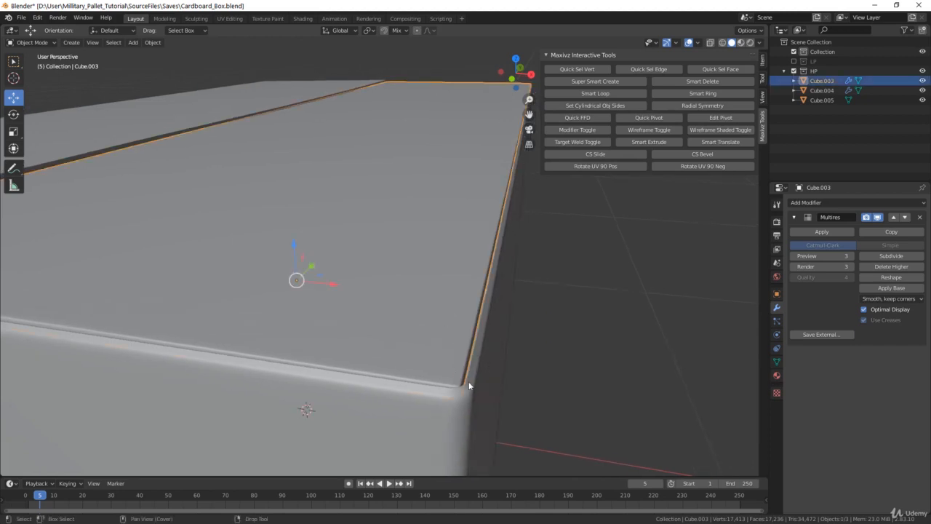
{"action": "middle_click_drag", "start_coordinate": [469, 385], "coordinate": [399, 289]}
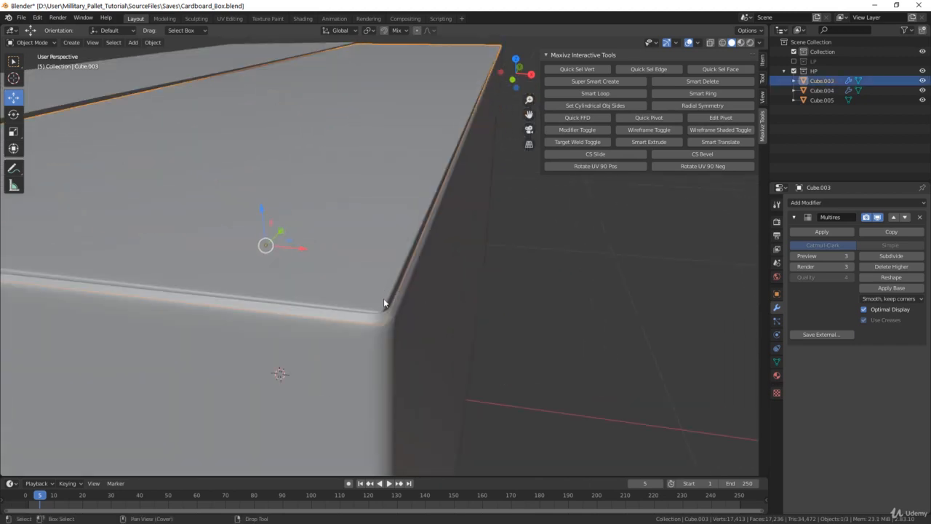
Compare the flap's base mesh and its smoothed surface along the outer long edge, looking for a gap against the box rim.
{"action": "key", "text": "Tab"}
{"action": "key", "text": "Tab"}
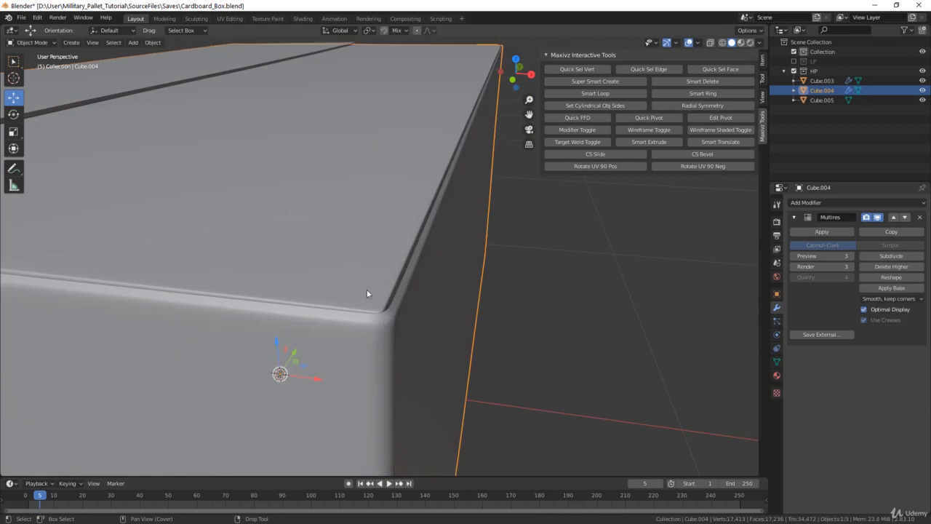
{"action": "key", "text": "Tab"}
{"action": "key", "text": "Tab"}
{"action": "key", "text": "Tab"}
{"action": "middle_click_drag", "start_coordinate": [444, 298], "coordinate": [445, 273]}
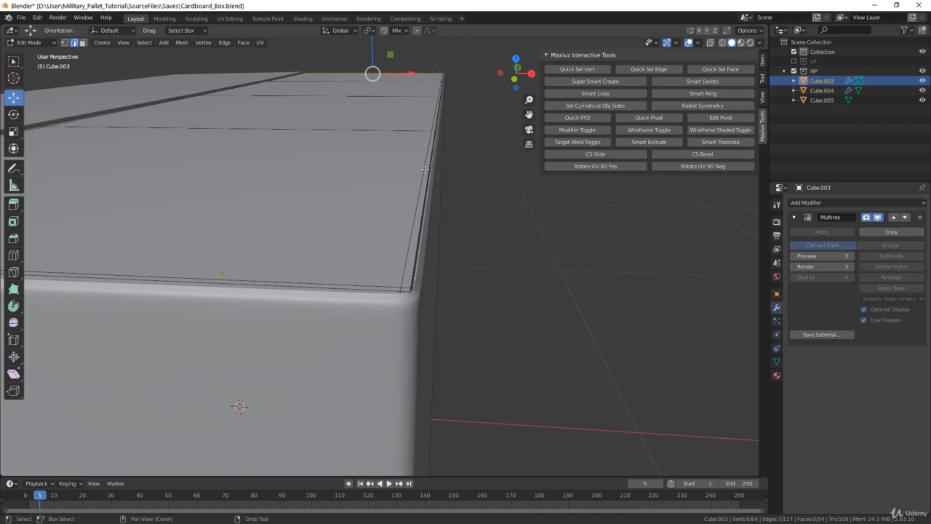
{"action": "key", "text": "Tab"}
{"action": "key", "text": "Tab"}
{"action": "key", "text": "Tab"}
{"action": "left_click", "coordinate": [408, 332]}
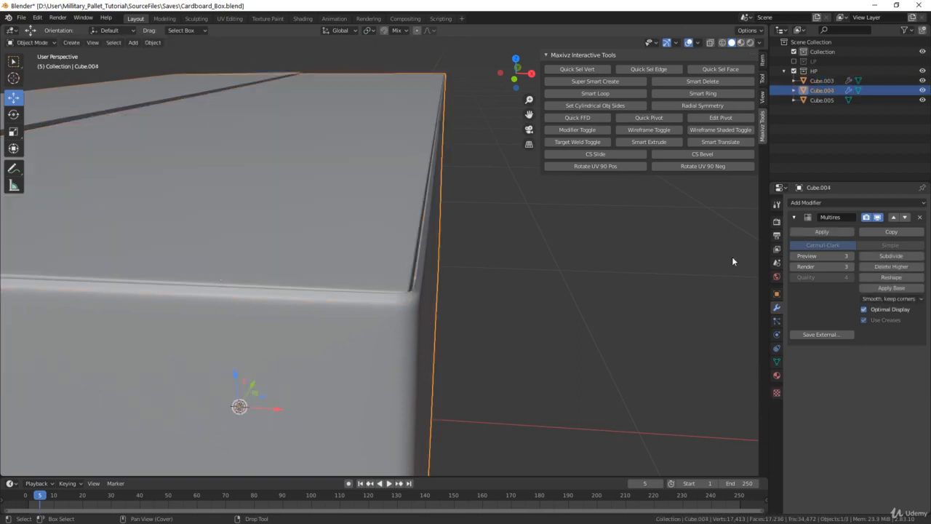
{"action": "left_click", "coordinate": [417, 229]}
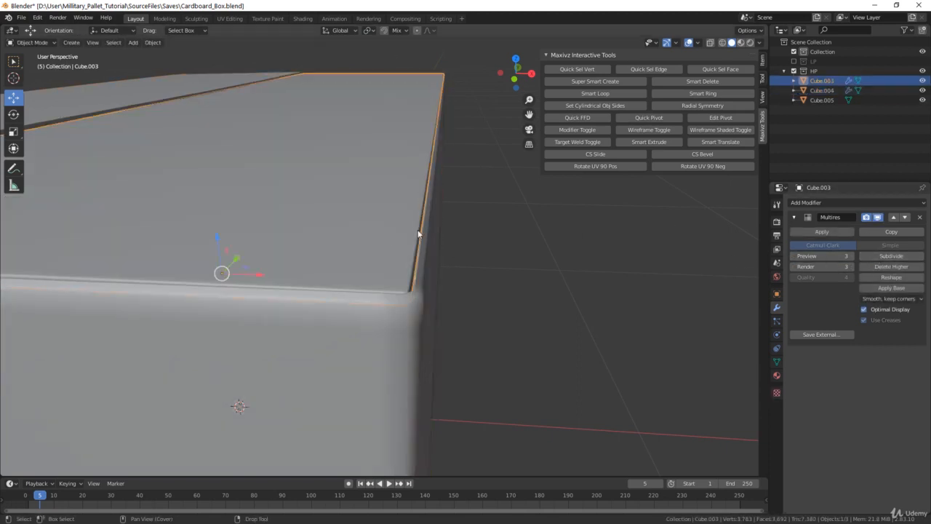
Turn off the viewport display of the flap's Multires modifier and check the gap along the rim.
{"action": "left_click", "coordinate": [877, 217]}
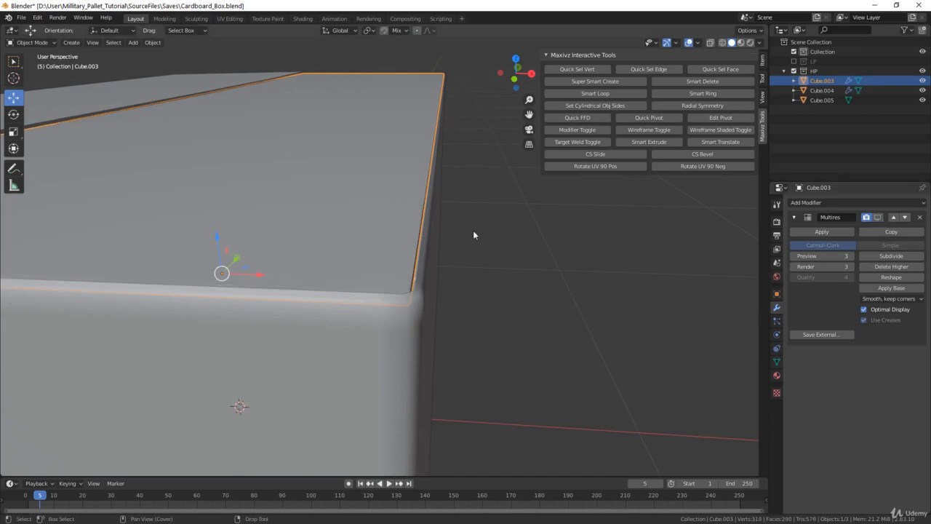
{"action": "middle_click_drag", "start_coordinate": [455, 192], "coordinate": [448, 167]}
{"action": "scroll", "coordinate": [445, 167], "scroll_direction": "up", "scroll_amount": 1}
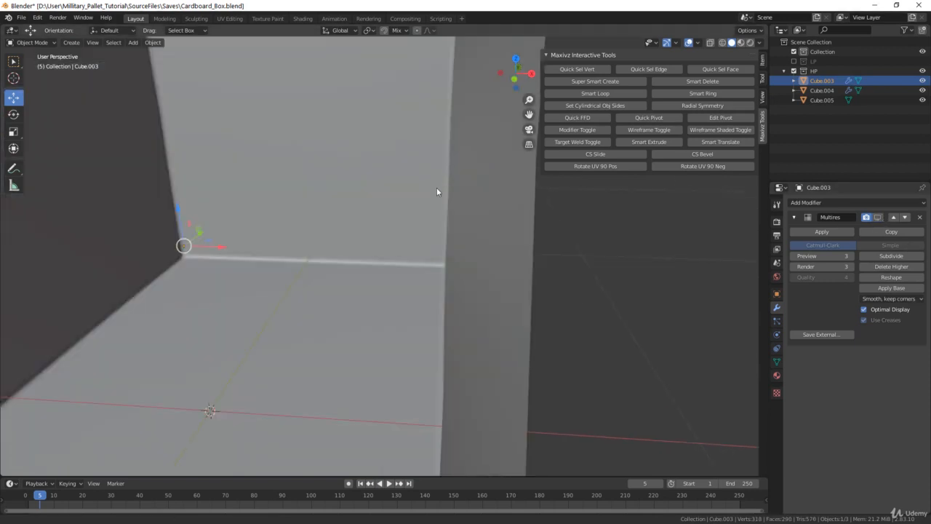
{"action": "scroll", "coordinate": [437, 187], "scroll_direction": "down", "scroll_amount": 1}
{"action": "middle_click_drag", "start_coordinate": [446, 203], "coordinate": [448, 230]}
Exclude the HP collection, enable the LP collection and enter Edit mode on its positive X flap.
{"action": "left_click", "coordinate": [794, 71]}
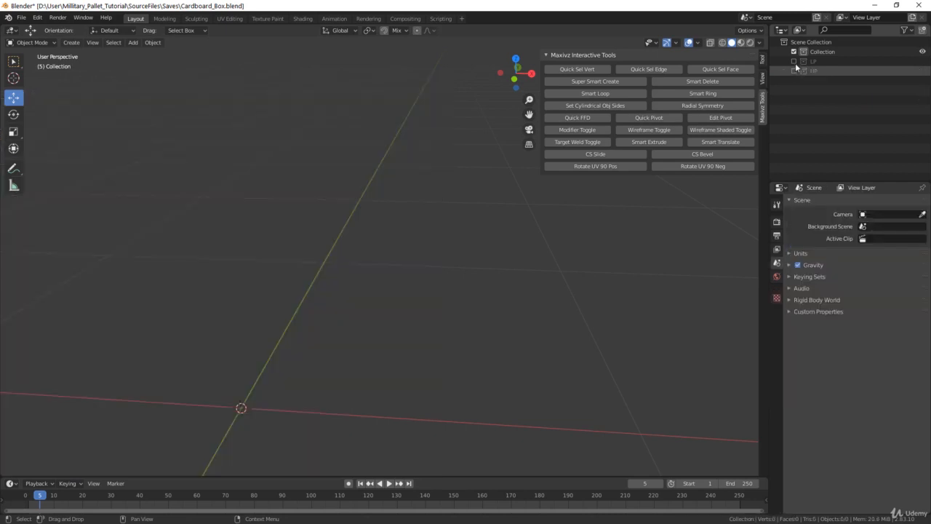
{"action": "left_click", "coordinate": [794, 61]}
{"action": "left_click", "coordinate": [376, 180]}
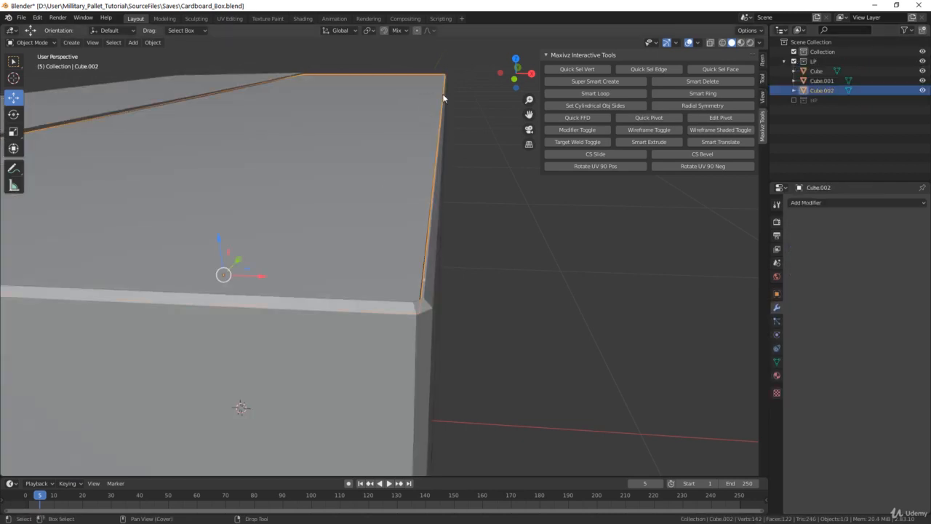
{"action": "key", "text": "ctrl+Tab"}
{"action": "middle_click_drag", "start_coordinate": [471, 100], "coordinate": [432, 101]}
{"action": "left_click", "coordinate": [34, 43]}
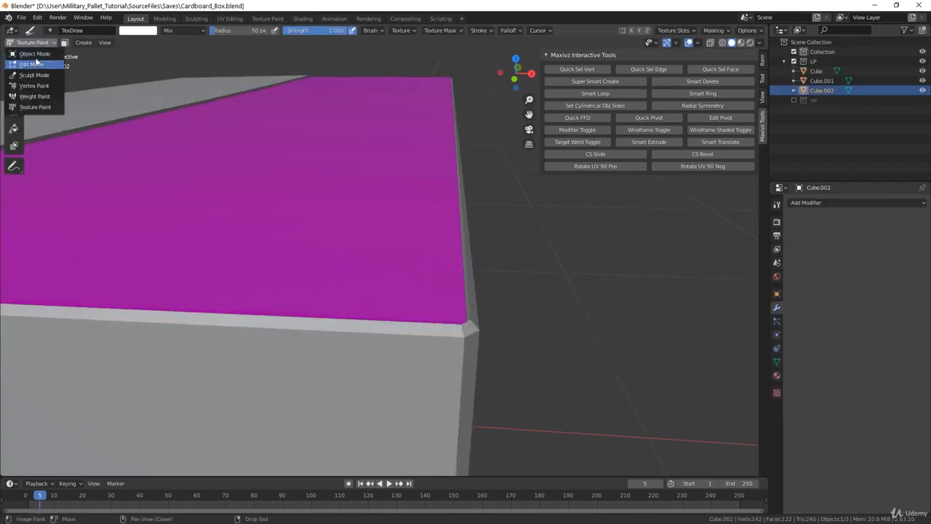
{"action": "left_click", "coordinate": [33, 62]}
{"action": "mouse_move", "coordinate": [469, 144]}
{"action": "middle_mouse_down"}
{"action": "mouse_move", "coordinate": [414, 149]}
{"action": "mouse_move", "coordinate": [443, 139]}
{"action": "middle_mouse_up"}
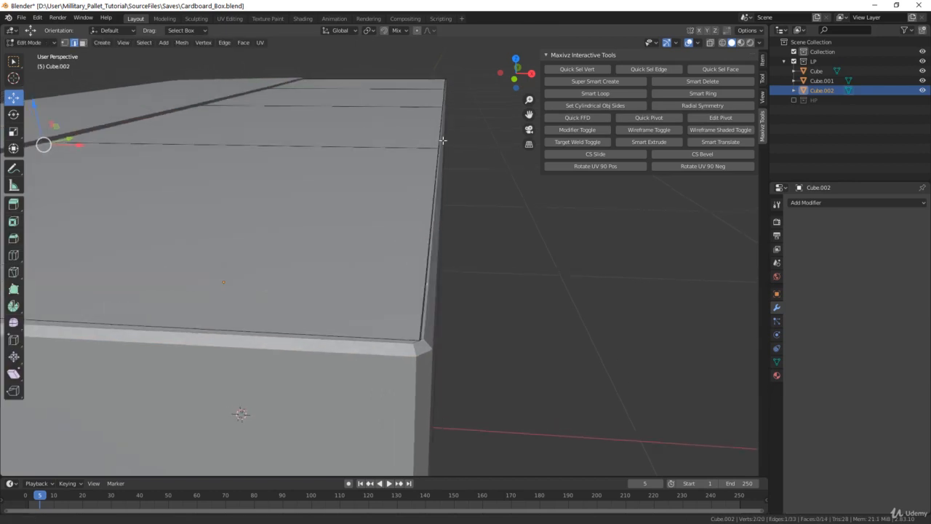
Move the LP flap's outer corner vertices at the negative Y end outward to the box rim.
{"action": "key", "text": "alt+z"}
{"action": "left_click_drag", "start_coordinate": [368, 59], "coordinate": [500, 429]}
{"action": "key", "text": "alt+z"}
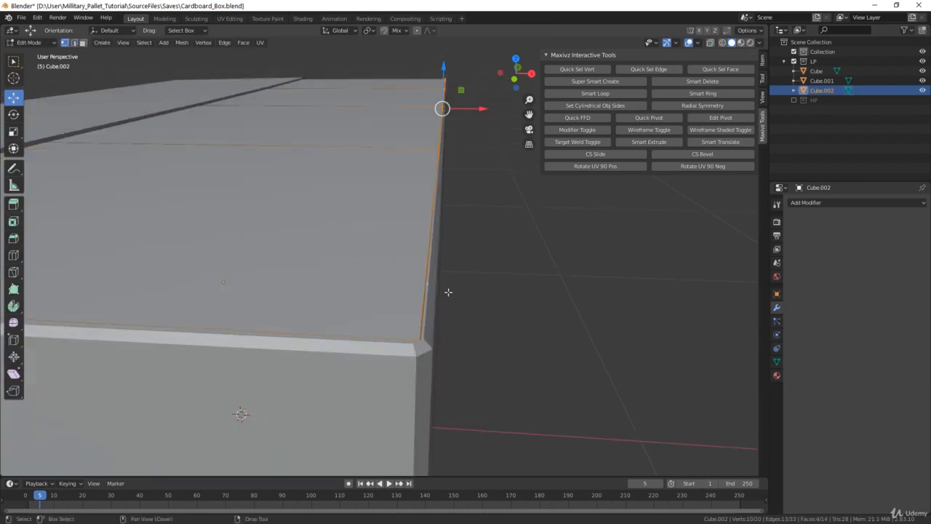
{"action": "key", "text": "alt+z"}
{"action": "mouse_move", "coordinate": [357, 301]}
{"action": "left_mouse_down"}
{"action": "mouse_move", "coordinate": [416, 356]}
{"action": "mouse_move", "coordinate": [455, 353]}
{"action": "left_mouse_up"}
{"action": "key", "text": "alt+z"}
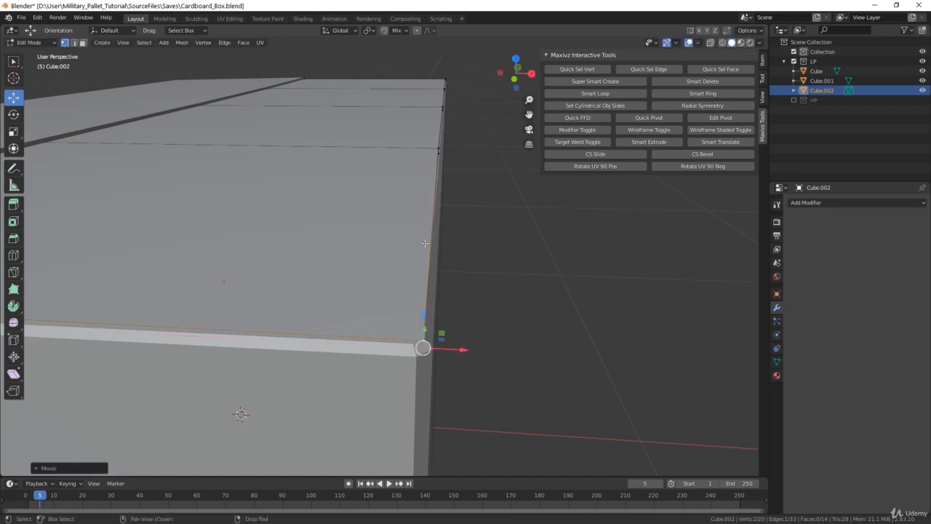
Align the outer-edge vertices of the fold line nearest the negative Y end with the box rim along X.
{"action": "key", "text": "alt+z"}
{"action": "left_click_drag", "start_coordinate": [408, 129], "coordinate": [478, 201]}
{"action": "key", "text": "alt+z"}
{"action": "middle_click_drag", "start_coordinate": [467, 167], "coordinate": [455, 249]}
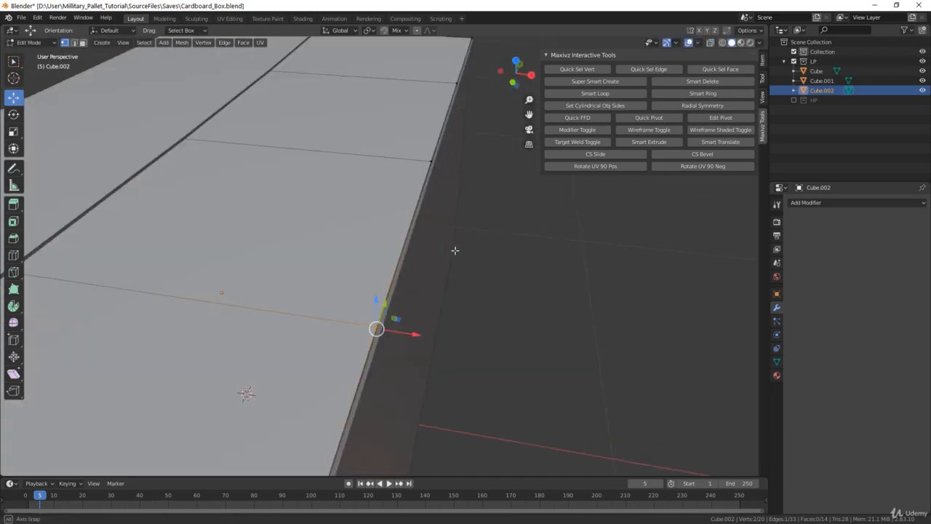
{"action": "scroll", "coordinate": [394, 342], "scroll_direction": "up", "scroll_amount": 3}
{"action": "middle_click_drag", "start_coordinate": [395, 341], "coordinate": [407, 258]}
{"action": "left_click_drag", "start_coordinate": [460, 171], "coordinate": [465, 167]}
{"action": "middle_click_drag", "start_coordinate": [466, 167], "coordinate": [396, 255]}
{"action": "left_click", "coordinate": [401, 258]}
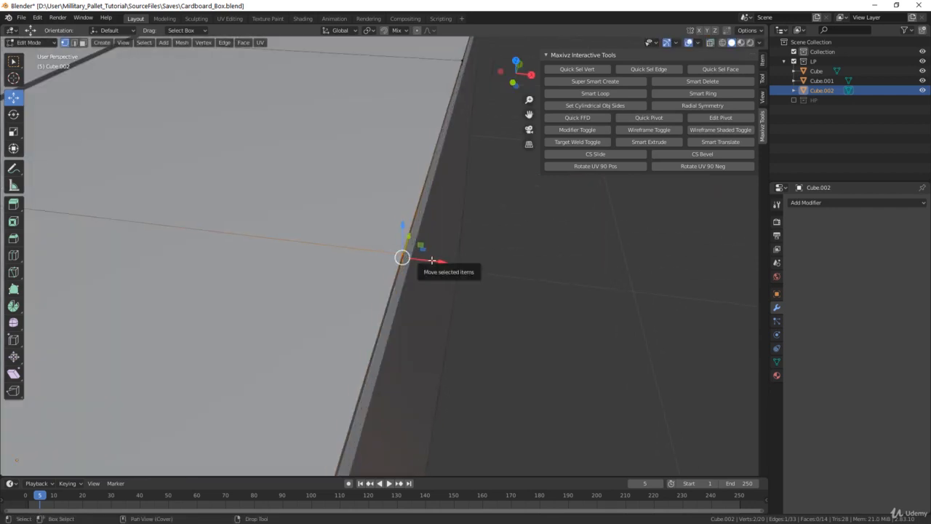
{"action": "left_click_drag", "start_coordinate": [432, 260], "coordinate": [418, 257]}
{"action": "middle_click_drag", "start_coordinate": [448, 165], "coordinate": [311, 194]}
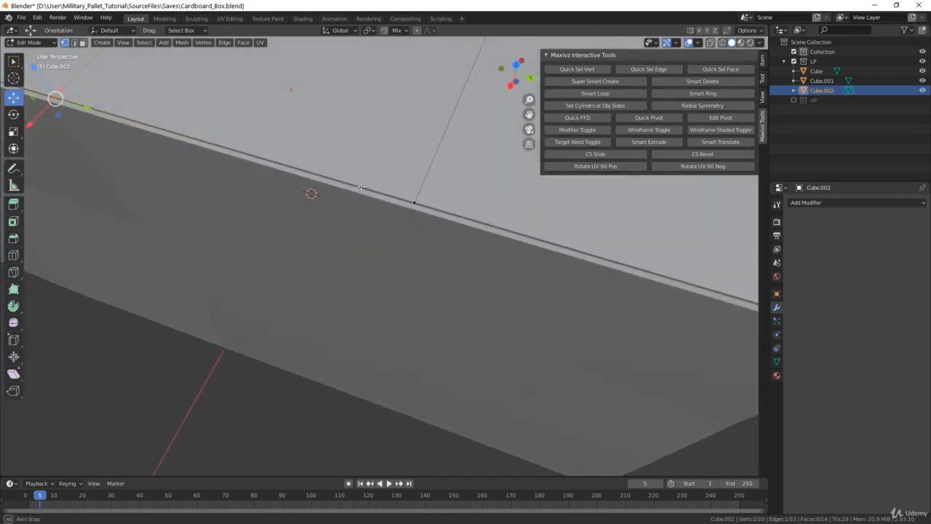
Move the flap's outer corner vertices at the positive Y end to close the gap with the box rim.
{"action": "middle_click_drag", "start_coordinate": [433, 210], "coordinate": [302, 196], "text": "shift"}
{"action": "scroll", "coordinate": [355, 207], "scroll_direction": "down", "scroll_amount": 3}
{"action": "middle_click_drag", "start_coordinate": [352, 273], "coordinate": [326, 262]}
{"action": "scroll", "coordinate": [366, 246], "scroll_direction": "up", "scroll_amount": 3}
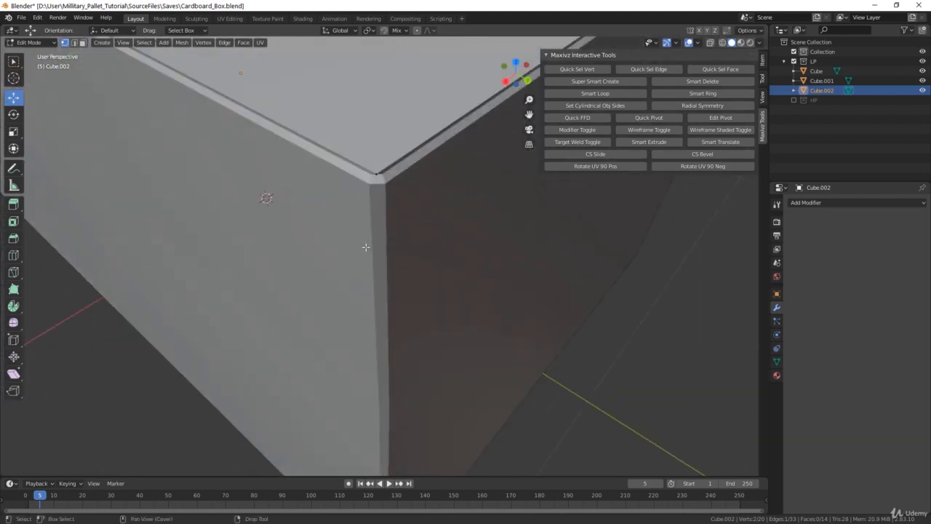
{"action": "middle_click_drag", "start_coordinate": [381, 198], "coordinate": [438, 281]}
{"action": "scroll", "coordinate": [443, 285], "scroll_direction": "up", "scroll_amount": 2}
{"action": "middle_click_drag", "start_coordinate": [489, 307], "coordinate": [424, 284], "text": "shift"}
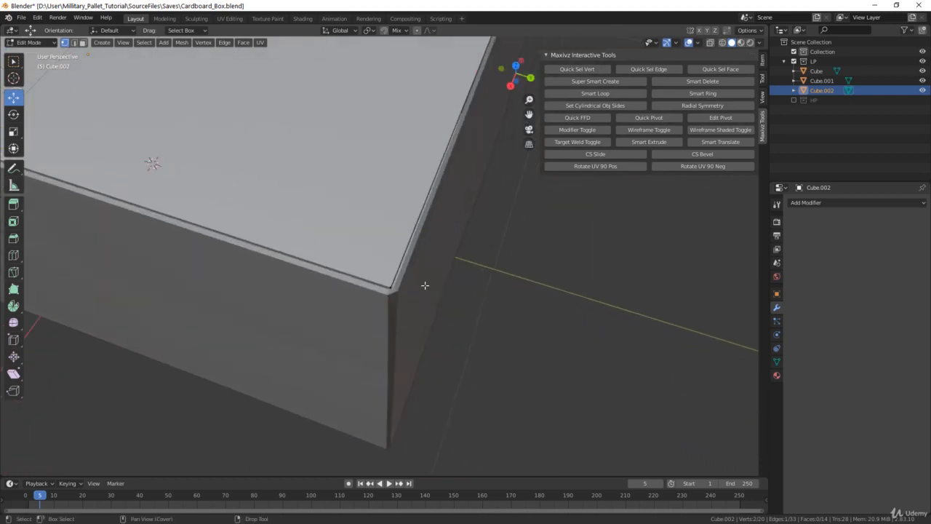
{"action": "scroll", "coordinate": [422, 285], "scroll_direction": "up", "scroll_amount": 2}
{"action": "key", "text": "alt+z"}
{"action": "left_click_drag", "start_coordinate": [367, 296], "coordinate": [393, 359]}
{"action": "key", "text": "alt+z"}
{"action": "left_click", "coordinate": [385, 360]}
{"action": "middle_click_drag", "start_coordinate": [385, 361], "coordinate": [439, 258]}
Align the flap's inner seam corner vertices at the positive Y end with the box rim.
{"action": "key", "text": "alt+z"}
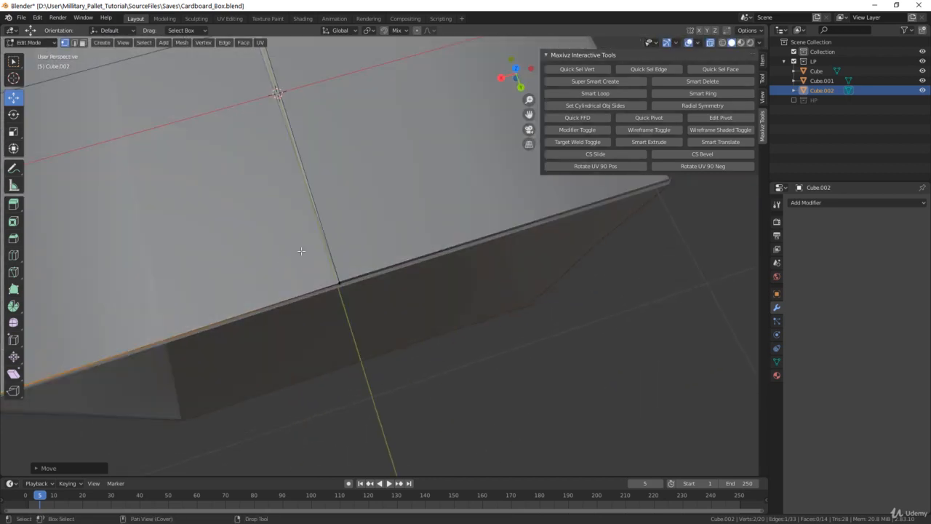
{"action": "left_click_drag", "start_coordinate": [300, 255], "coordinate": [409, 354]}
{"action": "scroll", "coordinate": [393, 335], "scroll_direction": "up", "scroll_amount": 3}
{"action": "key", "text": "alt+z"}
{"action": "scroll", "coordinate": [317, 313], "scroll_direction": "down", "scroll_amount": 4}
{"action": "middle_click_drag", "start_coordinate": [317, 313], "coordinate": [443, 314], "text": "shift"}
Move the outer-edge vertices of the fold line nearest the positive Y end slightly outward along X.
{"action": "key", "text": "alt+z"}
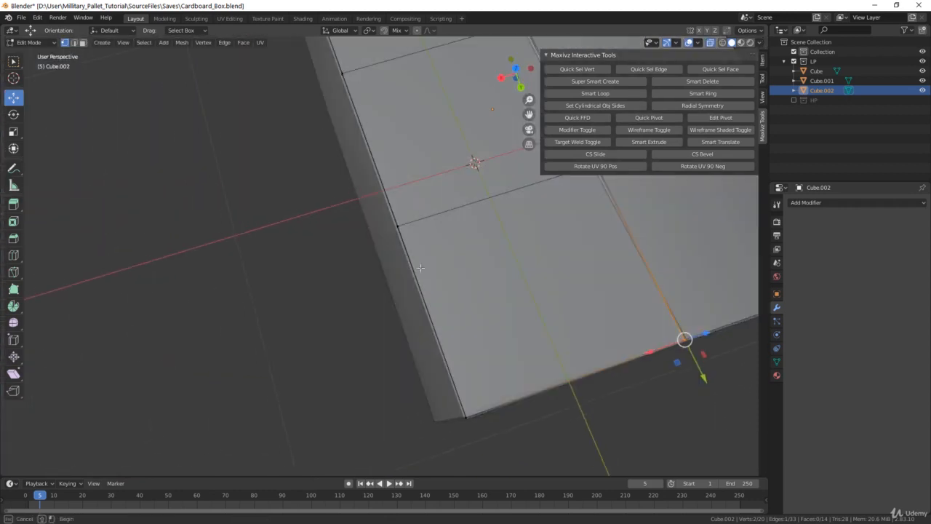
{"action": "left_click_drag", "start_coordinate": [369, 198], "coordinate": [429, 255]}
{"action": "scroll", "coordinate": [418, 243], "scroll_direction": "up", "scroll_amount": 3}
{"action": "key", "text": "alt+z"}
{"action": "middle_click_drag", "start_coordinate": [404, 195], "coordinate": [388, 236], "text": "shift"}
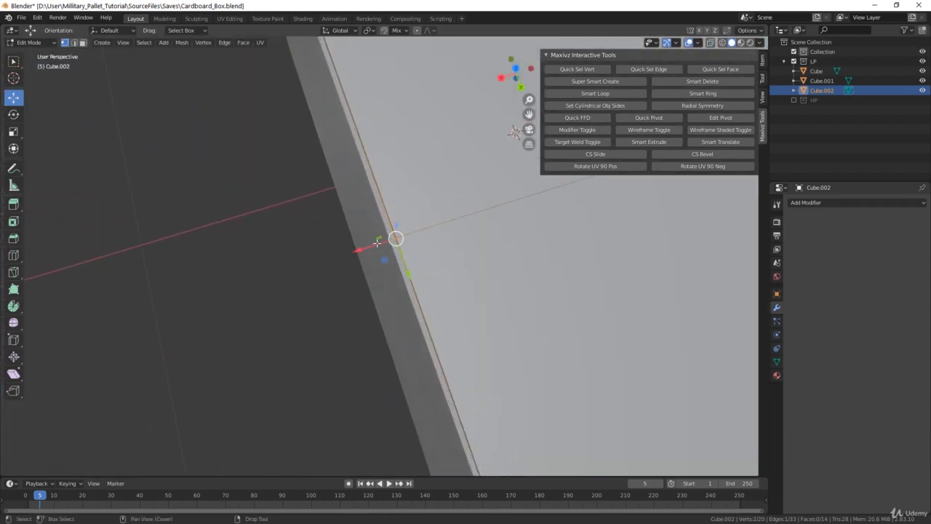
{"action": "left_click_drag", "start_coordinate": [376, 243], "coordinate": [372, 245]}
Move the outer-edge vertices of the flap's middle fold line slightly outward along X to the box rim.
{"action": "middle_click_drag", "start_coordinate": [378, 251], "coordinate": [341, 272]}
{"action": "scroll", "coordinate": [341, 272], "scroll_direction": "up", "scroll_amount": 2}
{"action": "key", "text": "alt+z"}
{"action": "left_click_drag", "start_coordinate": [259, 274], "coordinate": [344, 340]}
{"action": "key", "text": "alt+z"}
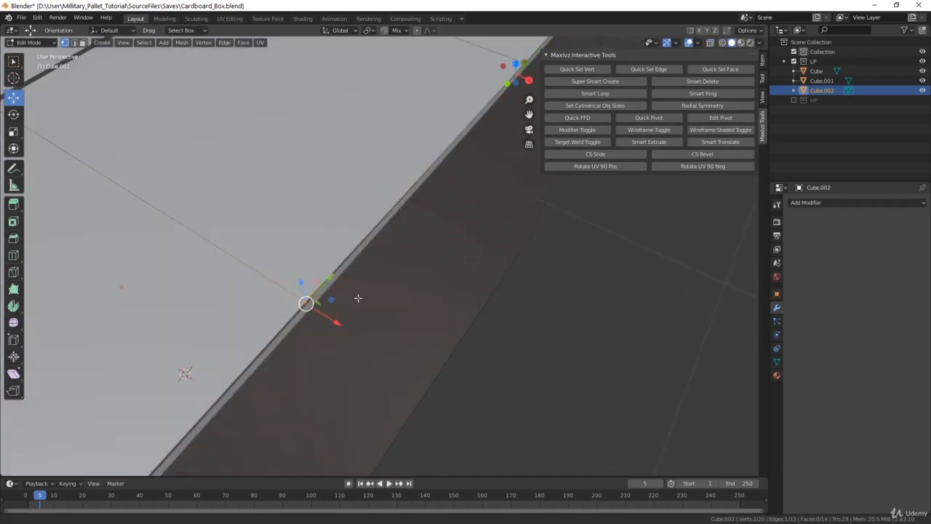
{"action": "middle_click_drag", "start_coordinate": [358, 298], "coordinate": [407, 284]}
{"action": "left_click_drag", "start_coordinate": [497, 274], "coordinate": [506, 275]}
{"action": "middle_click_drag", "start_coordinate": [506, 275], "coordinate": [479, 221]}
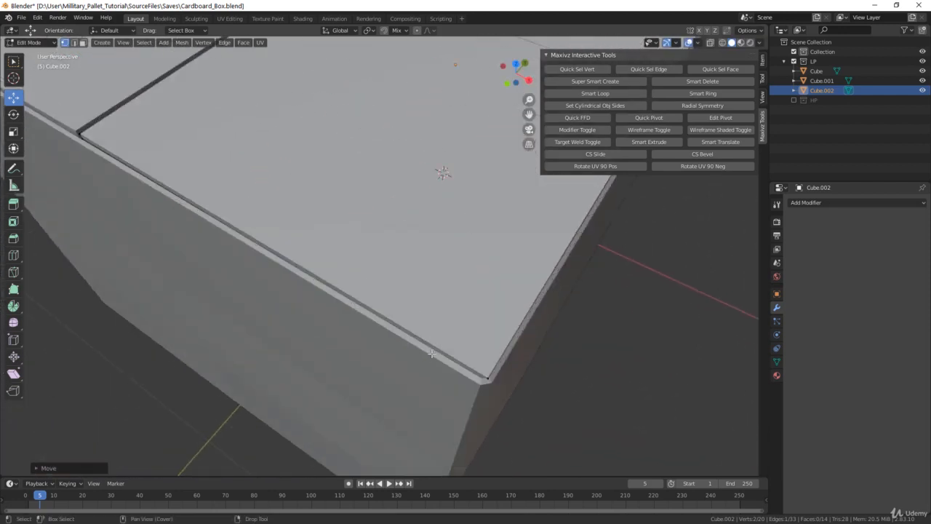
Shift the flap's outer corner vertices at the negative Y end about 0.003 m in negative Y toward the rim.
{"action": "key", "text": "alt+z"}
{"action": "left_click_drag", "start_coordinate": [444, 339], "coordinate": [520, 409]}
{"action": "key", "text": "alt+z"}
{"action": "middle_click_drag", "start_coordinate": [521, 402], "coordinate": [425, 342], "text": "alt"}
{"action": "left_click_drag", "start_coordinate": [330, 375], "coordinate": [325, 374]}
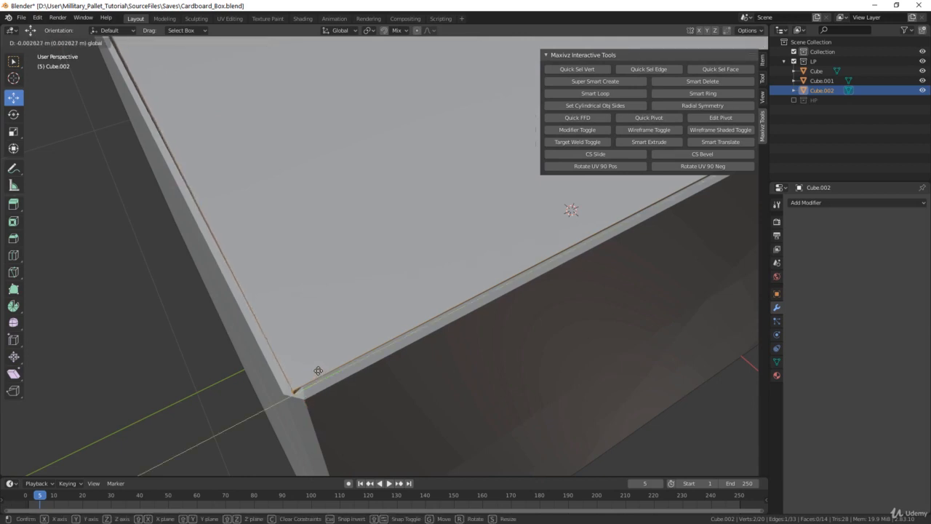
{"action": "left_click_drag", "start_coordinate": [318, 371], "coordinate": [318, 371]}
Move the flap's inner seam corner vertices at the negative Y end along Y to meet the box rim.
{"action": "middle_click_drag", "start_coordinate": [318, 370], "coordinate": [562, 283]}
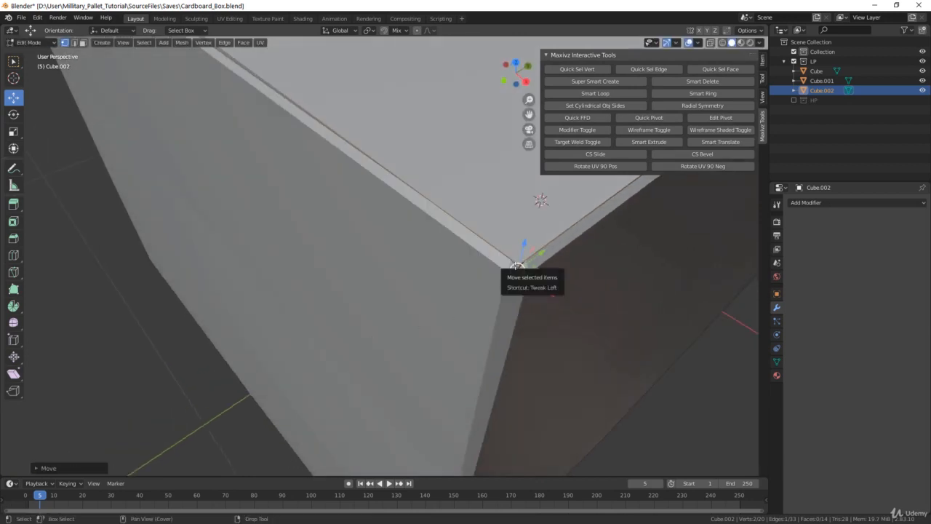
{"action": "middle_click_drag", "start_coordinate": [400, 193], "coordinate": [539, 360], "text": "shift"}
{"action": "key", "text": "alt+z"}
{"action": "left_click_drag", "start_coordinate": [291, 203], "coordinate": [370, 283]}
{"action": "key", "text": "alt+z"}
{"action": "scroll", "coordinate": [318, 228], "scroll_direction": "up", "scroll_amount": 4}
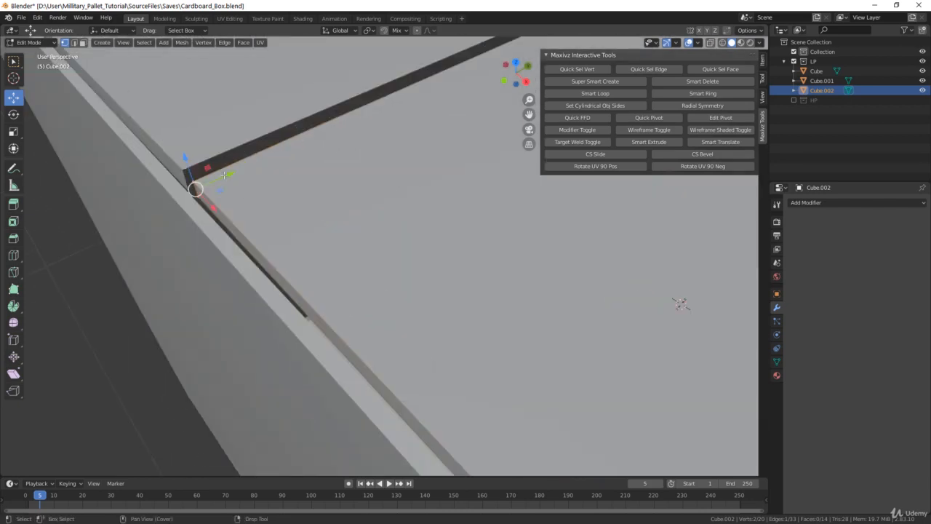
{"action": "left_click_drag", "start_coordinate": [225, 175], "coordinate": [214, 176]}
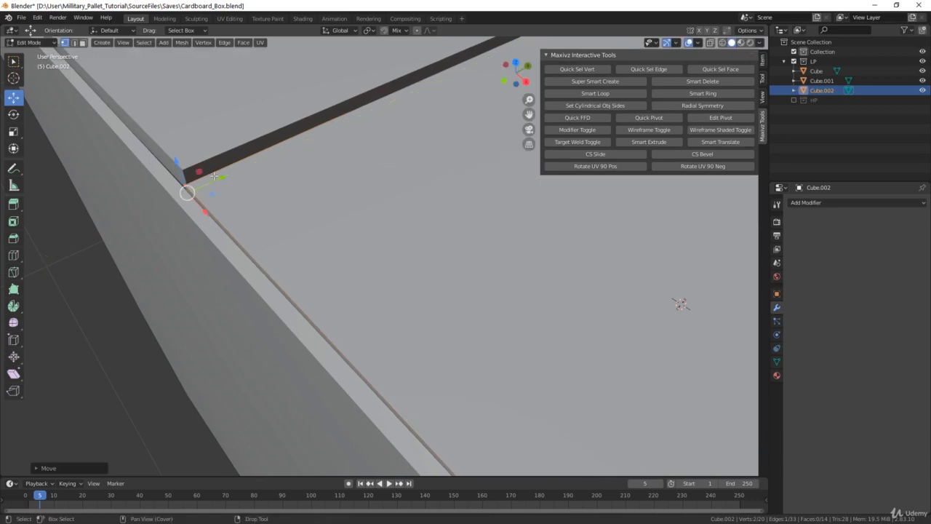
Switch Edit mode to the opposite LP flap and move its negative Y seam corner vertices along Y toward the rim.
{"action": "middle_click_drag", "start_coordinate": [214, 176], "coordinate": [349, 240], "text": "shift"}
{"action": "key", "text": "Tab"}
{"action": "left_click", "coordinate": [349, 197]}
{"action": "key", "text": "Tab"}
{"action": "key", "text": "alt+z"}
{"action": "left_click_drag", "start_coordinate": [337, 239], "coordinate": [395, 326]}
{"action": "key", "text": "alt+z"}
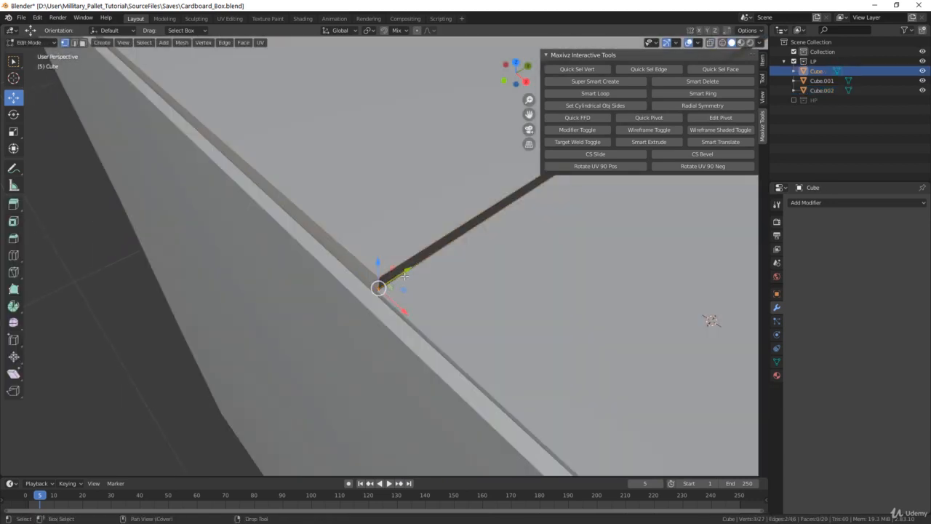
{"action": "left_click_drag", "start_coordinate": [404, 275], "coordinate": [396, 274]}
{"action": "mouse_move", "coordinate": [396, 274]}
{"action": "middle_mouse_down"}
{"action": "mouse_move", "coordinate": [420, 270]}
{"action": "mouse_move", "coordinate": [408, 274]}
{"action": "middle_mouse_up"}
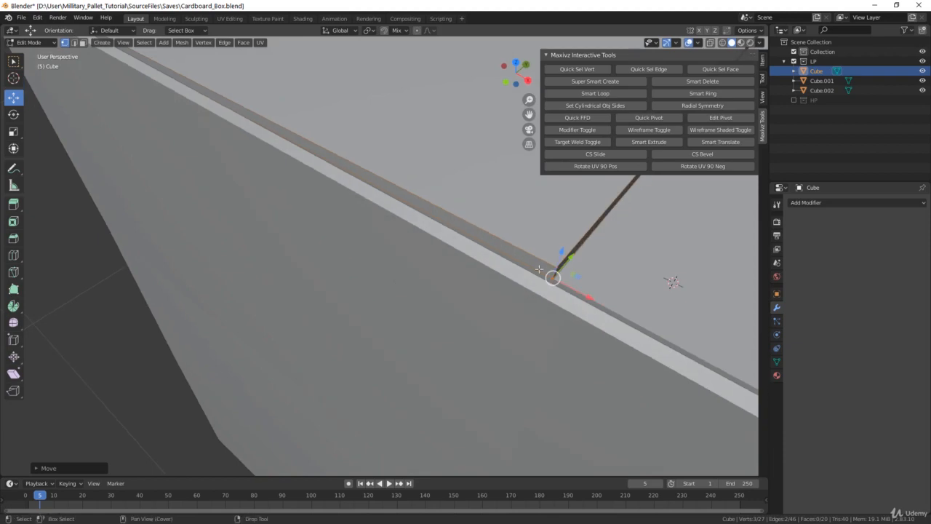